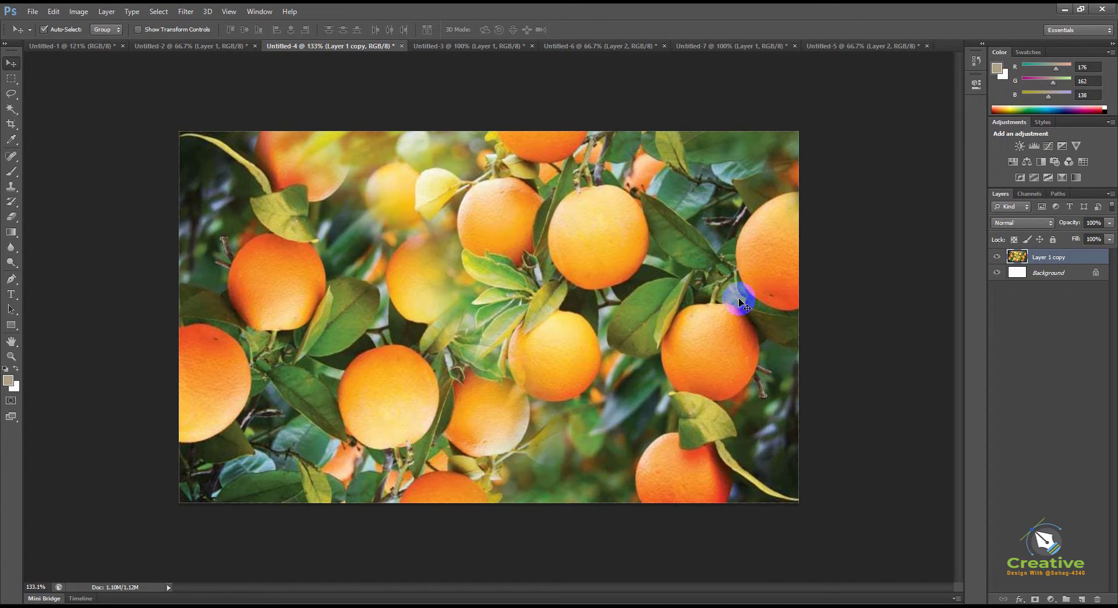
# Step: Apply a Gaussian Blur with a radius of 8 pixels to the orange-tree photo layer
pyautogui.click(183, 16)
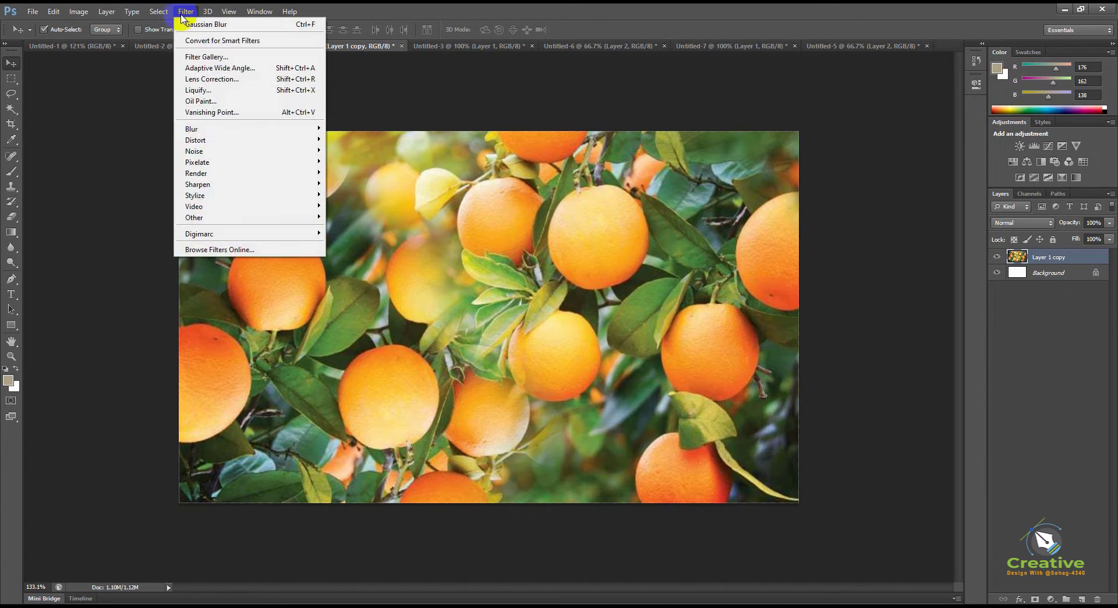
pyautogui.moveTo(256, 129)
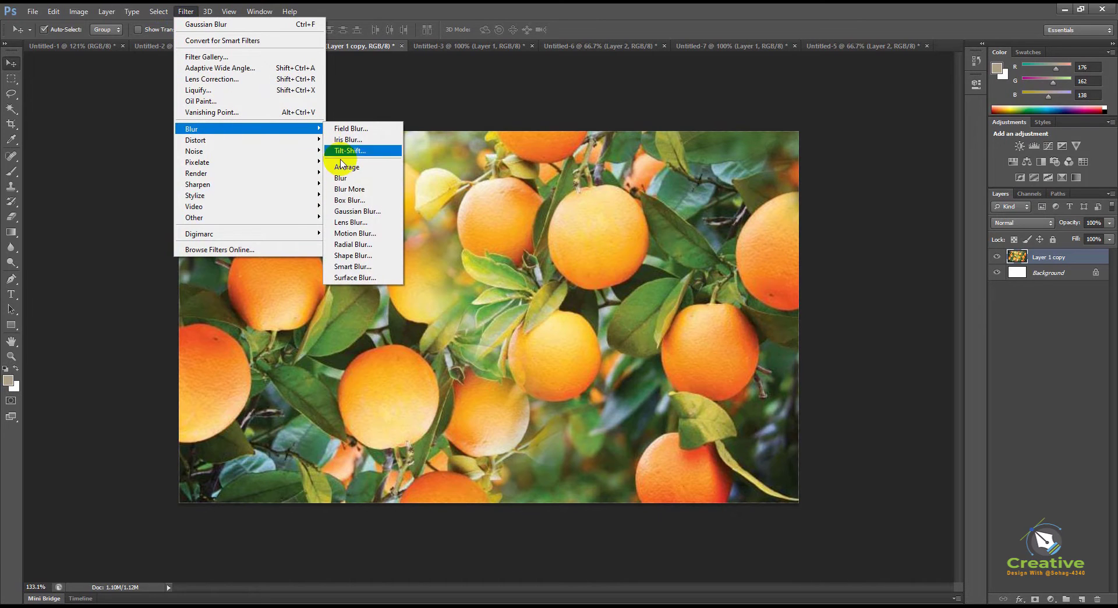
pyautogui.click(358, 211)
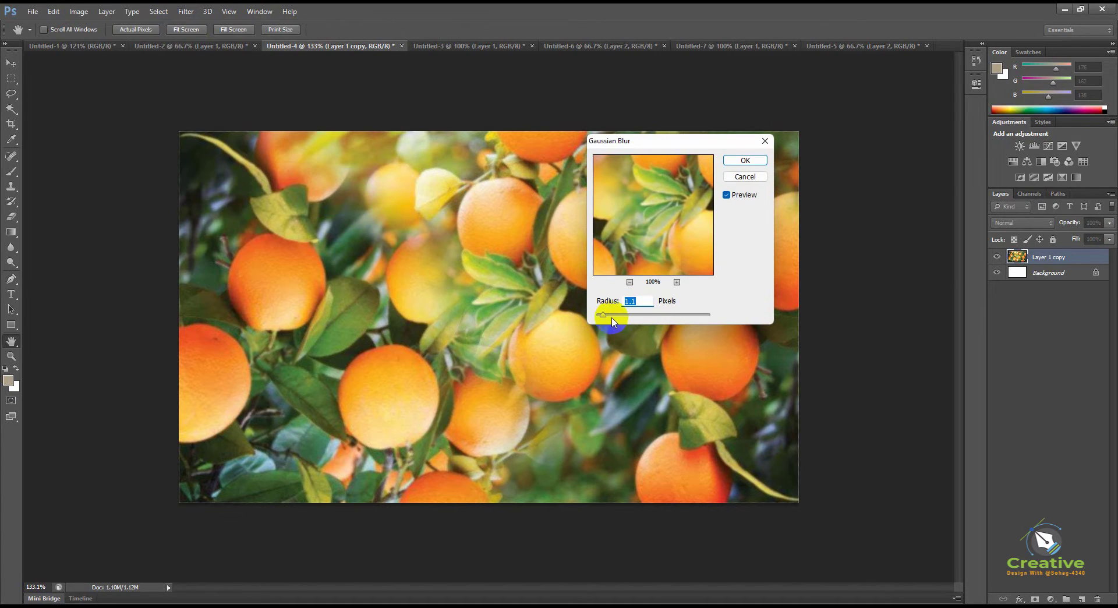
pyautogui.moveTo(605, 319); pyautogui.dragTo(638, 313)
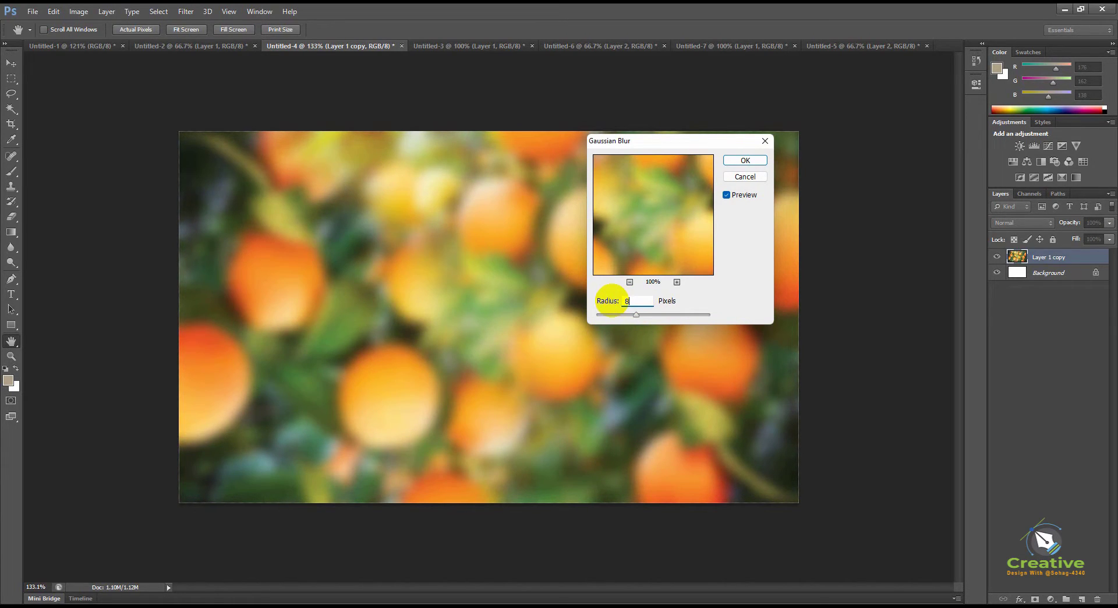
pyautogui.click(744, 161)
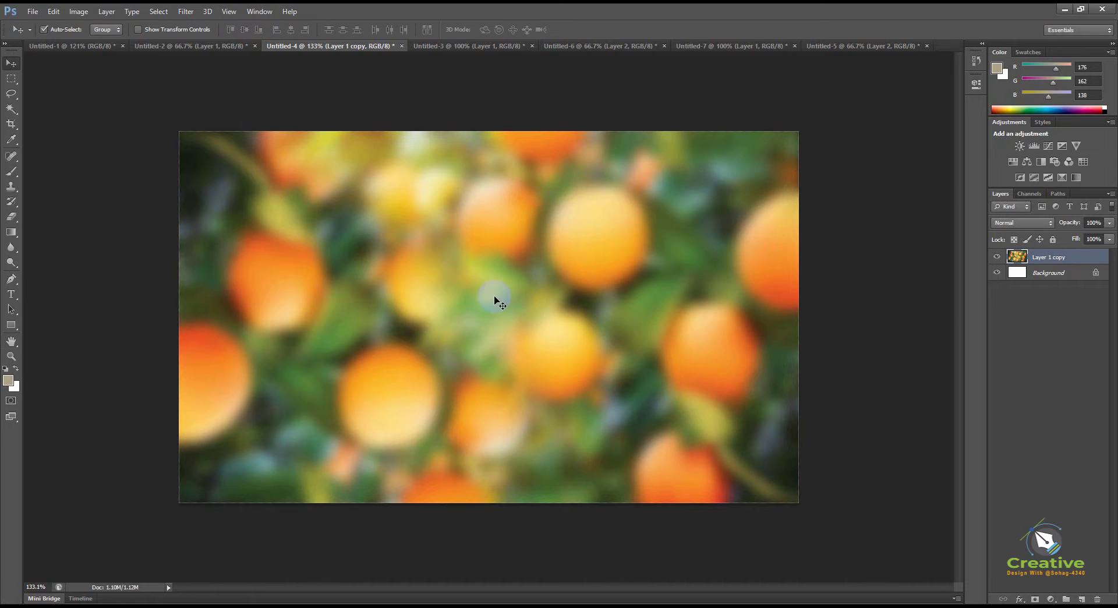
# Step: Scale the orange in Untitled-3 to about 54% and bring it into the blurred orange-tree document
pyautogui.click(435, 47)
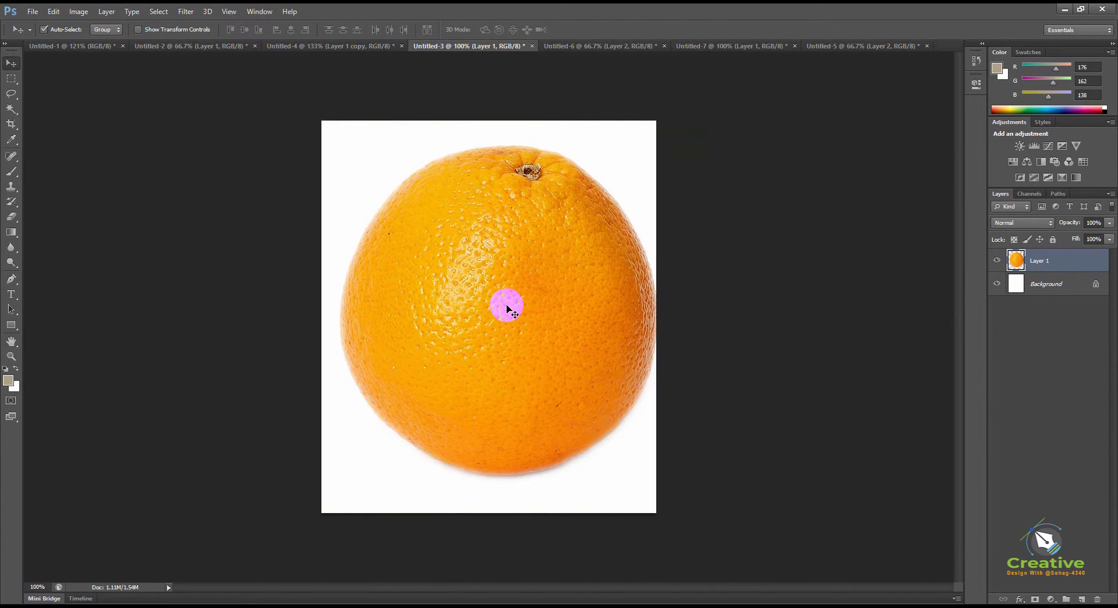
pyautogui.hotkey('ctrl', 't')
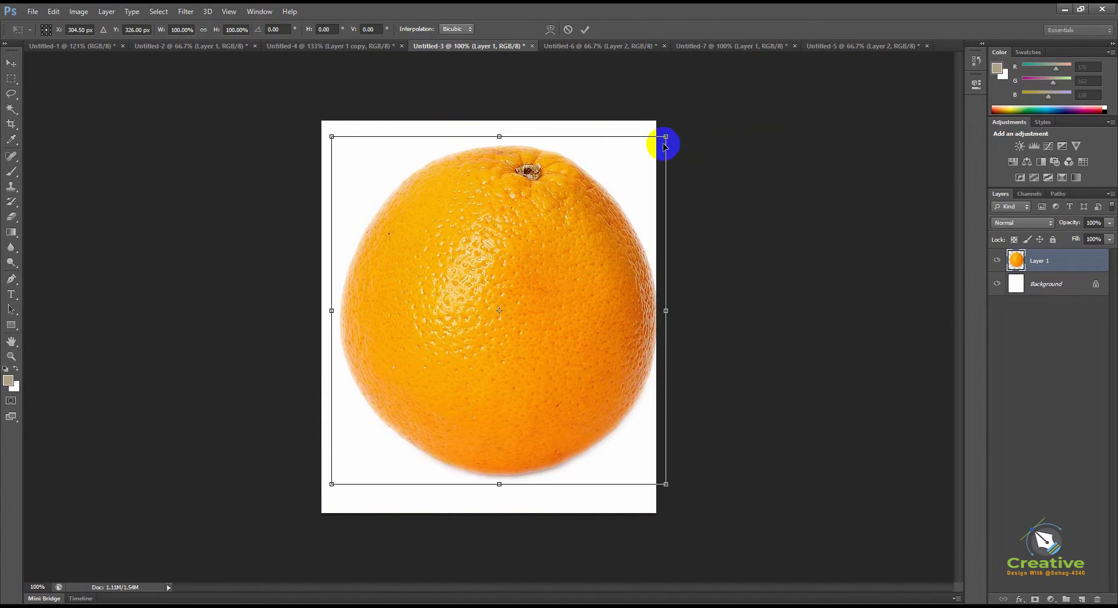
pyautogui.moveTo(663, 132); pyautogui.dragTo(594, 222)
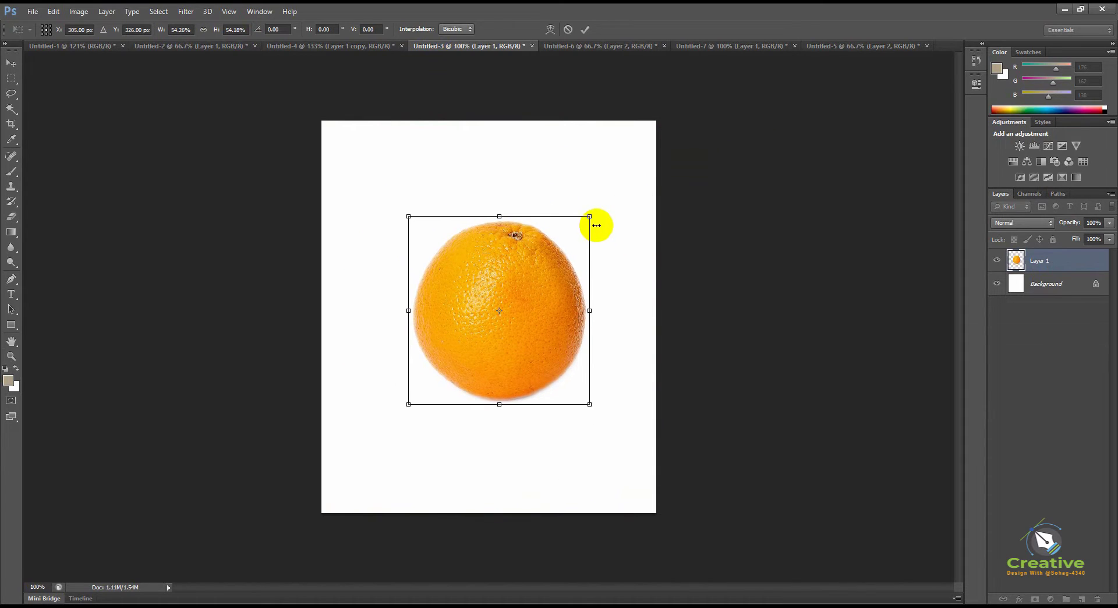
pyautogui.press('Return')
pyautogui.moveTo(492, 292); pyautogui.dragTo(500, 324)
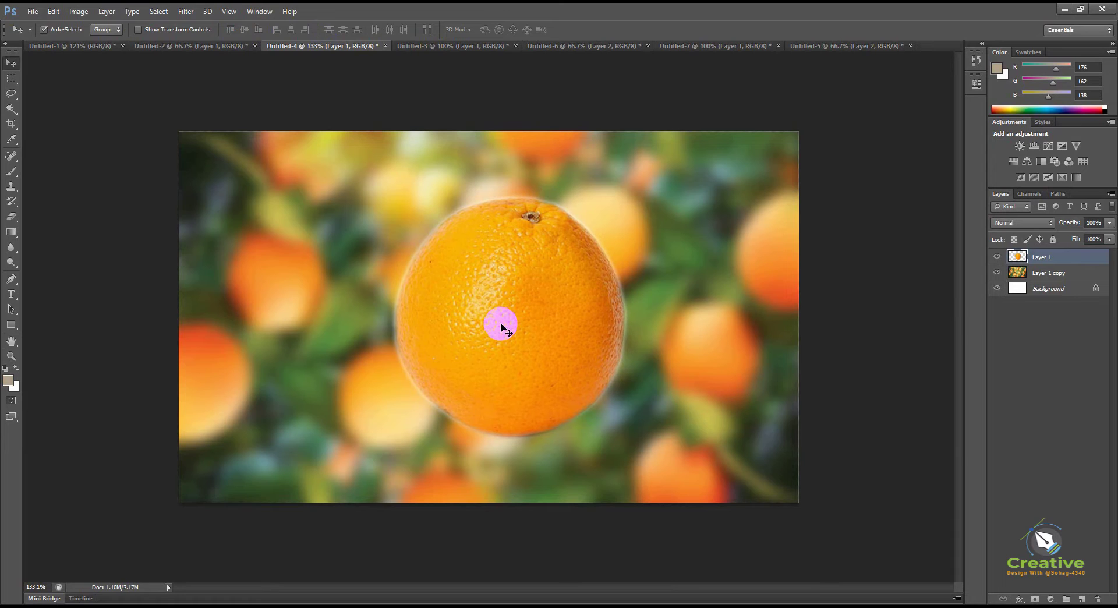
# Step: Scale the placed orange to about 81% and position it near the centre of the blurred photo
pyautogui.hotkey('ctrl', 't')
pyautogui.moveTo(633, 188); pyautogui.dragTo(612, 212)
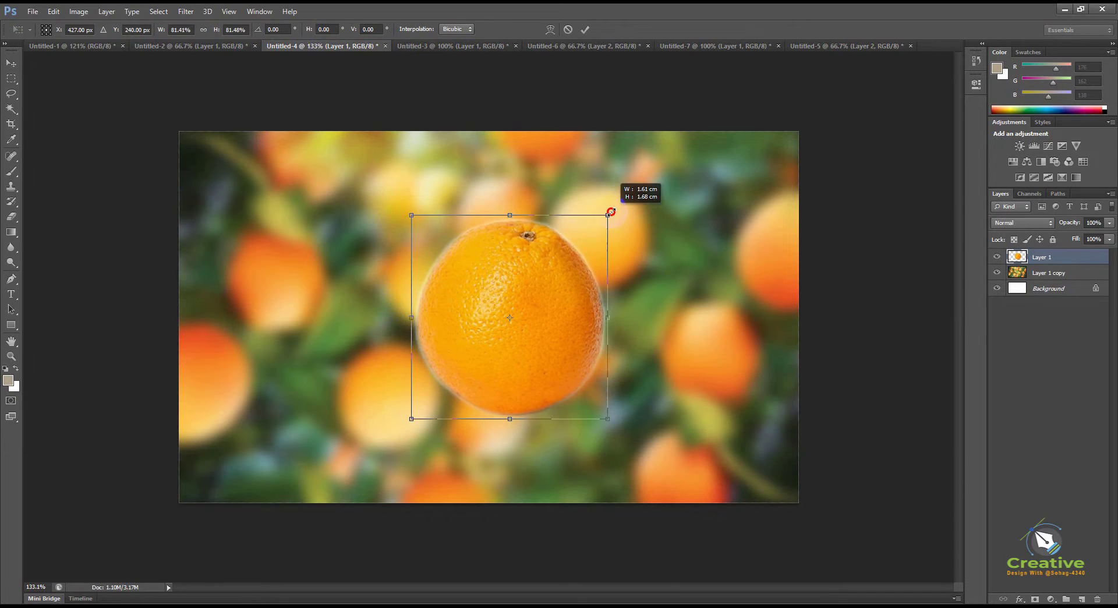
pyautogui.moveTo(561, 288); pyautogui.dragTo(507, 292)
pyautogui.press('Return')
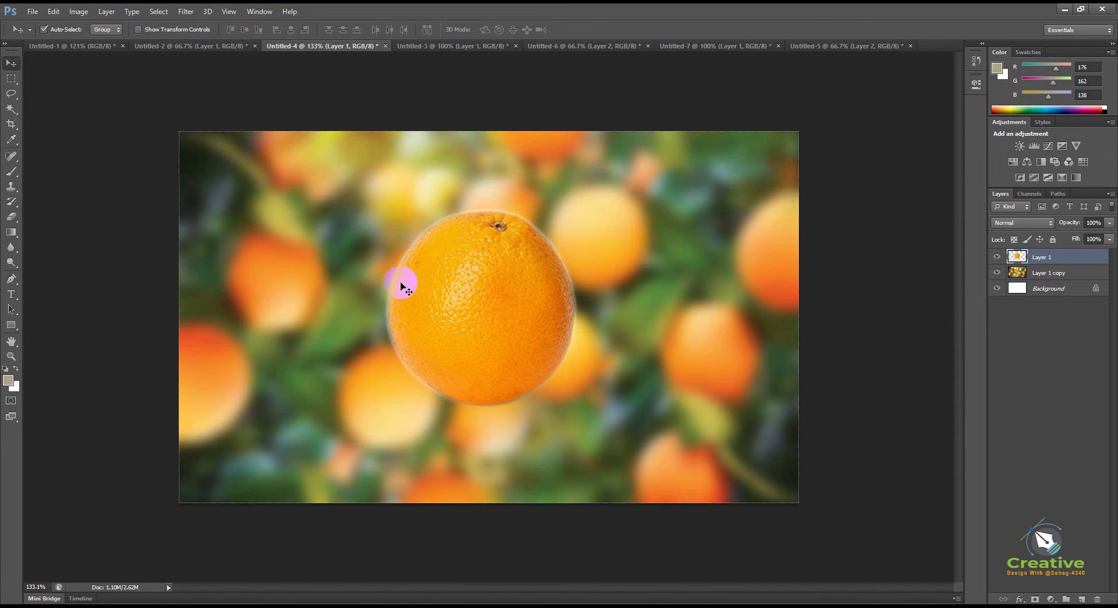
# Step: Duplicate the orange layer in place and check the copy by toggling the original's visibility
pyautogui.hotkey('ctrl', 'j')
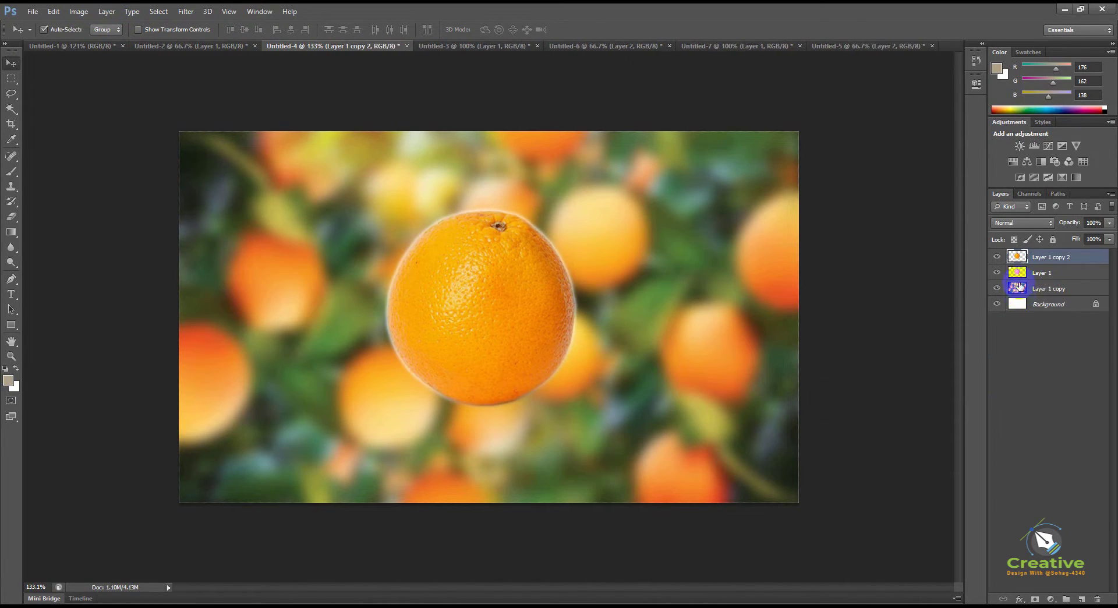
pyautogui.click(998, 273)
pyautogui.click(999, 274)
pyautogui.click(1000, 274)
pyautogui.click(1000, 274)
pyautogui.click(505, 302)
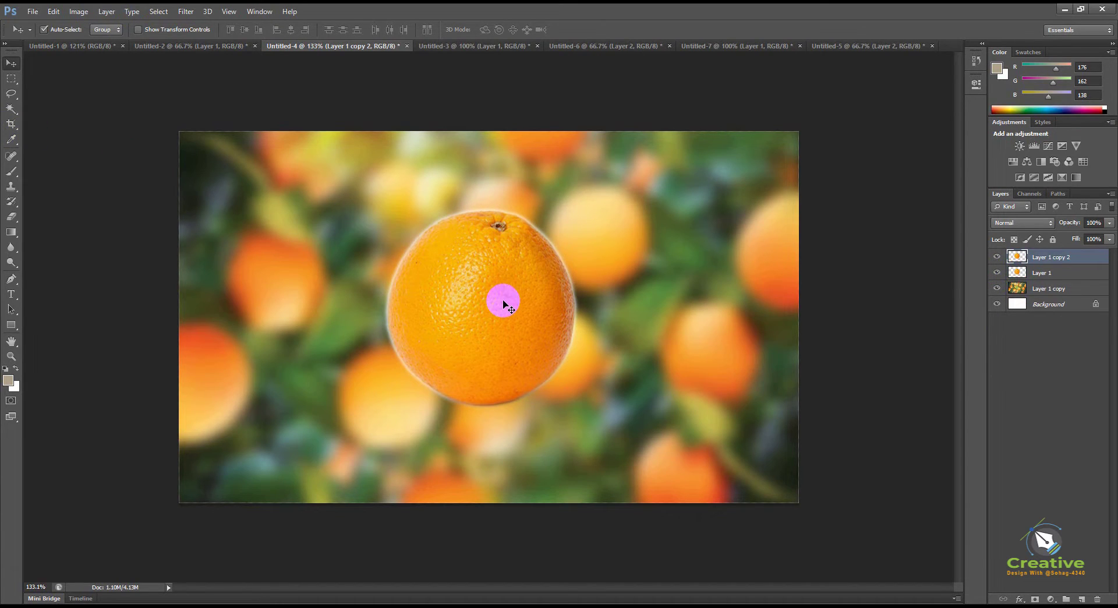
pyautogui.moveTo(505, 303); pyautogui.dragTo(499, 302)
# Step: Desaturate the duplicated orange layer
pyautogui.click(78, 12)
pyautogui.moveTo(115, 40)
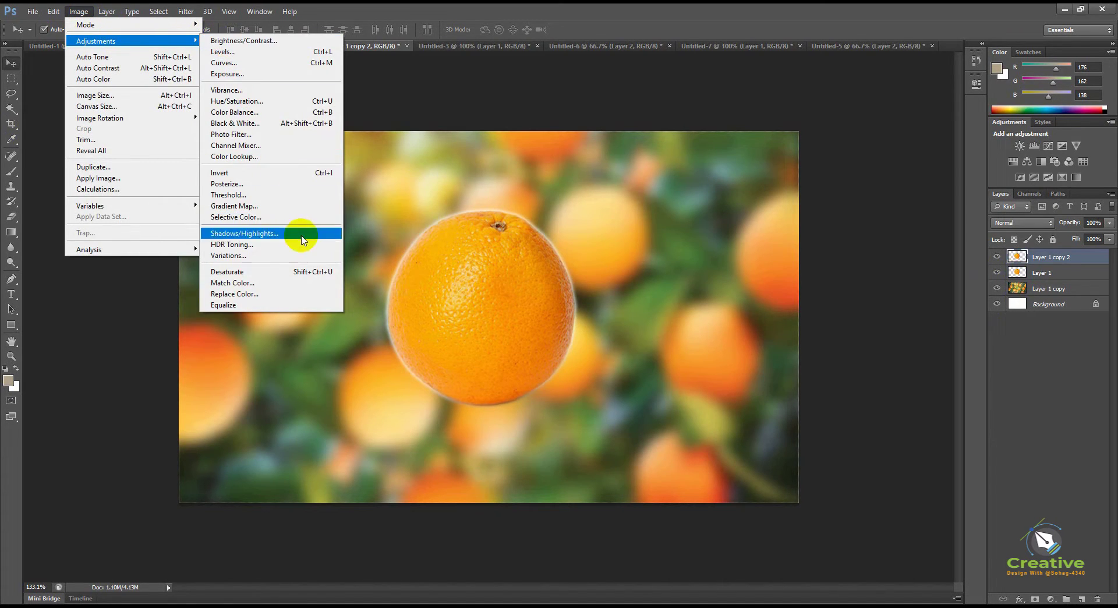
pyautogui.click(302, 272)
pyautogui.moveTo(514, 278)
pyautogui.mouseDown()
pyautogui.moveTo(526, 287)
pyautogui.moveTo(514, 278)
pyautogui.mouseUp()
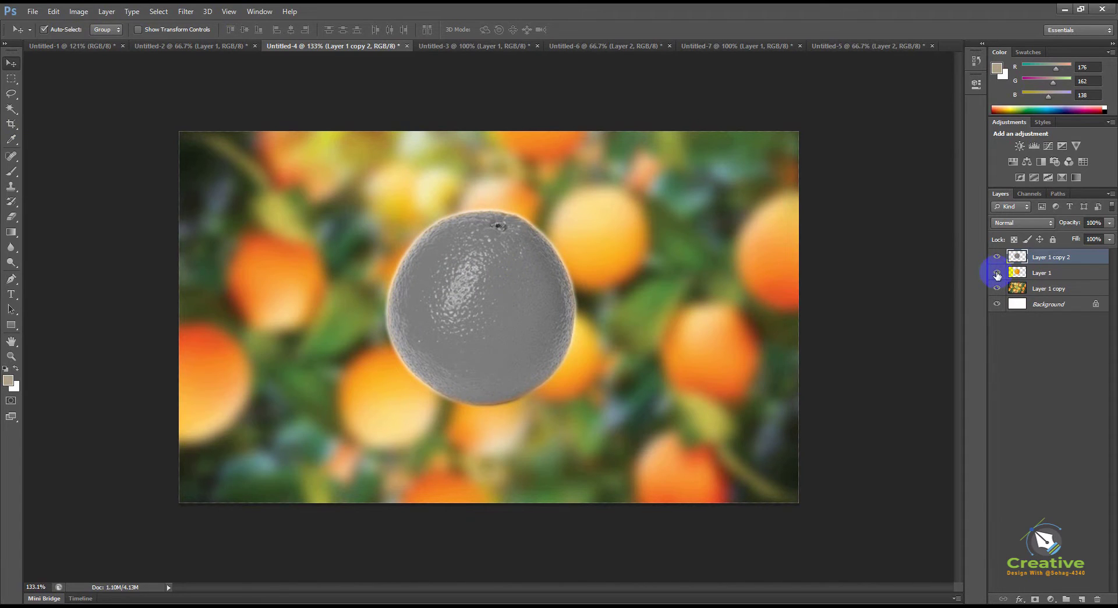
# Step: Hide the original orange layer and set the grey copy's blend mode to Screen
pyautogui.click(997, 274)
pyautogui.click(997, 274)
pyautogui.click(997, 273)
pyautogui.click(998, 273)
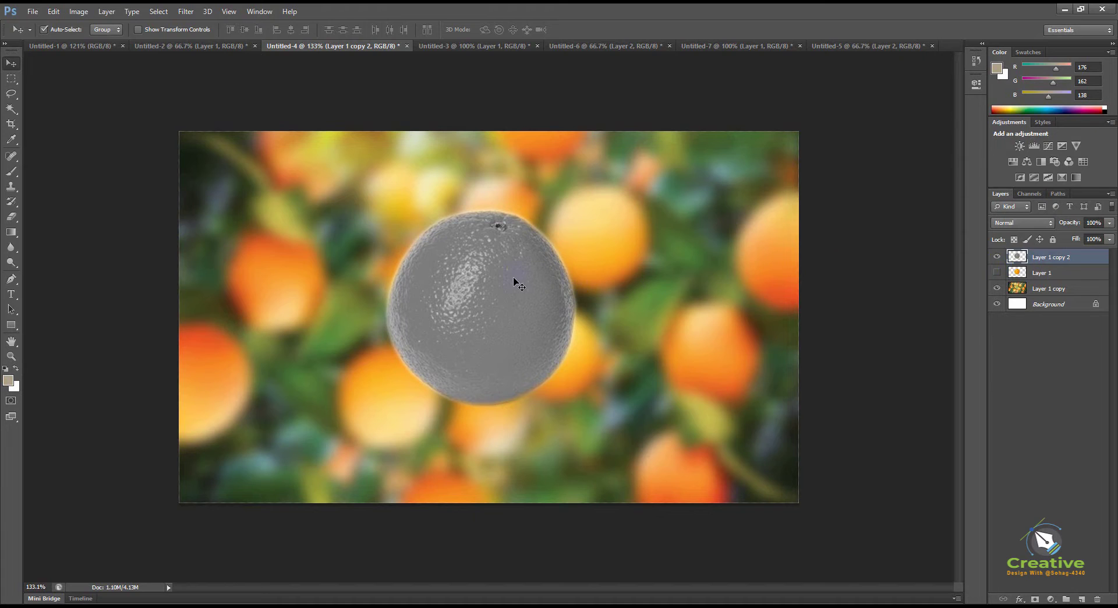
pyautogui.click(1026, 226)
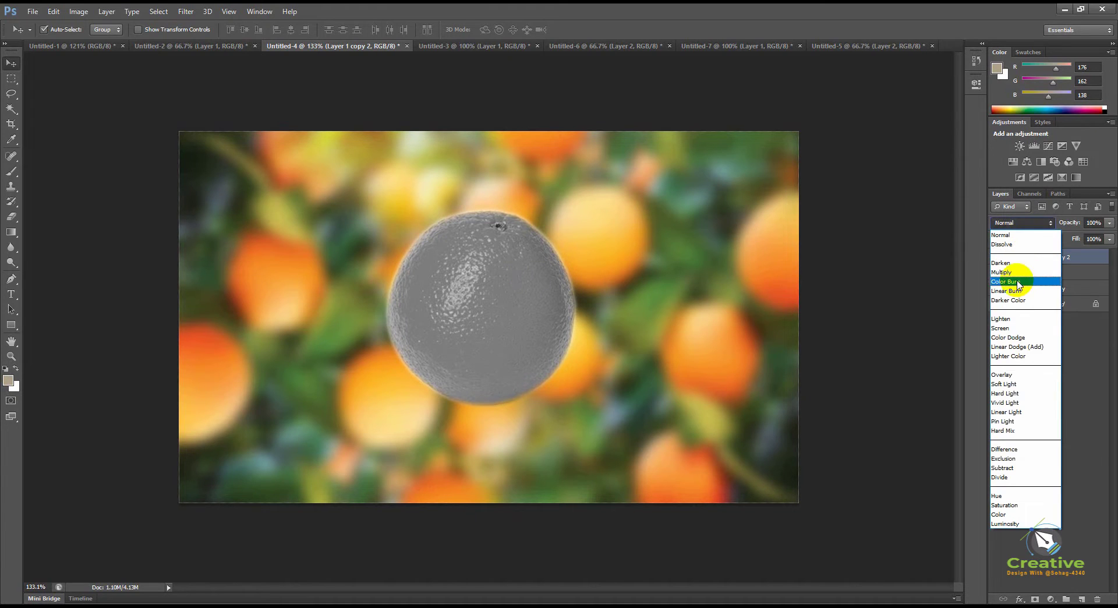
pyautogui.click(1008, 328)
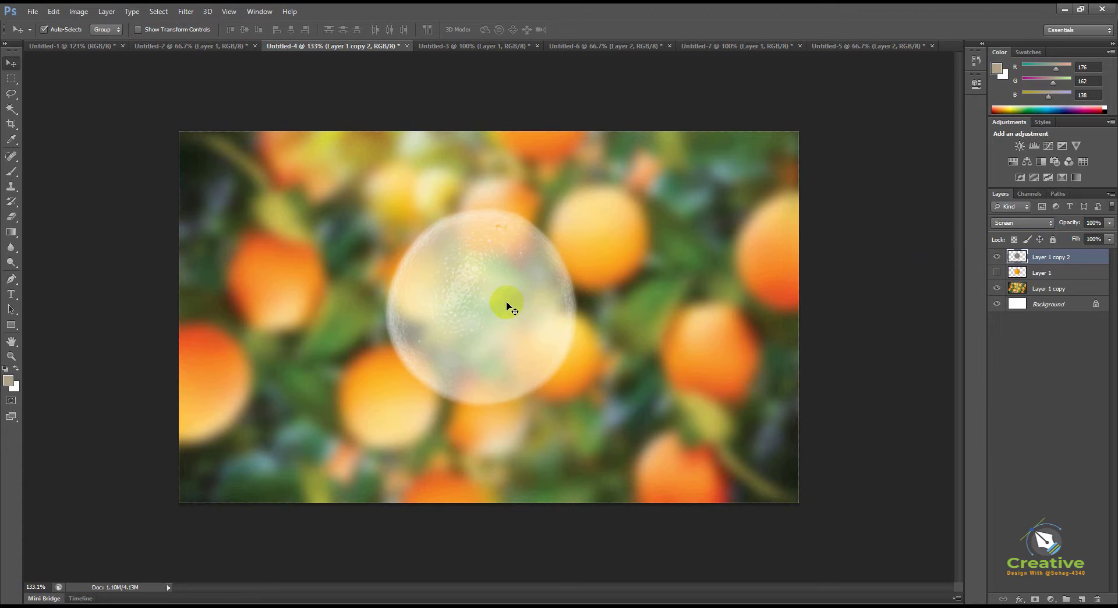
# Step: Adjust the grey copy's Levels, setting the black input to 131 and midtones to 1.21, and shift the white input
pyautogui.hotkey('ctrl', 'l')
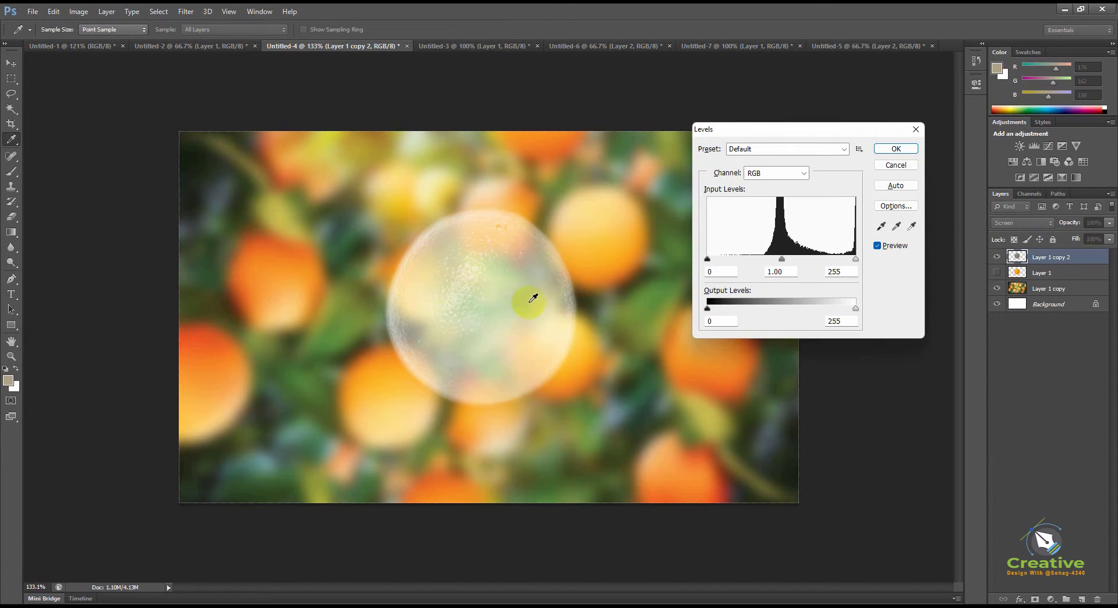
pyautogui.moveTo(708, 259); pyautogui.dragTo(774, 260)
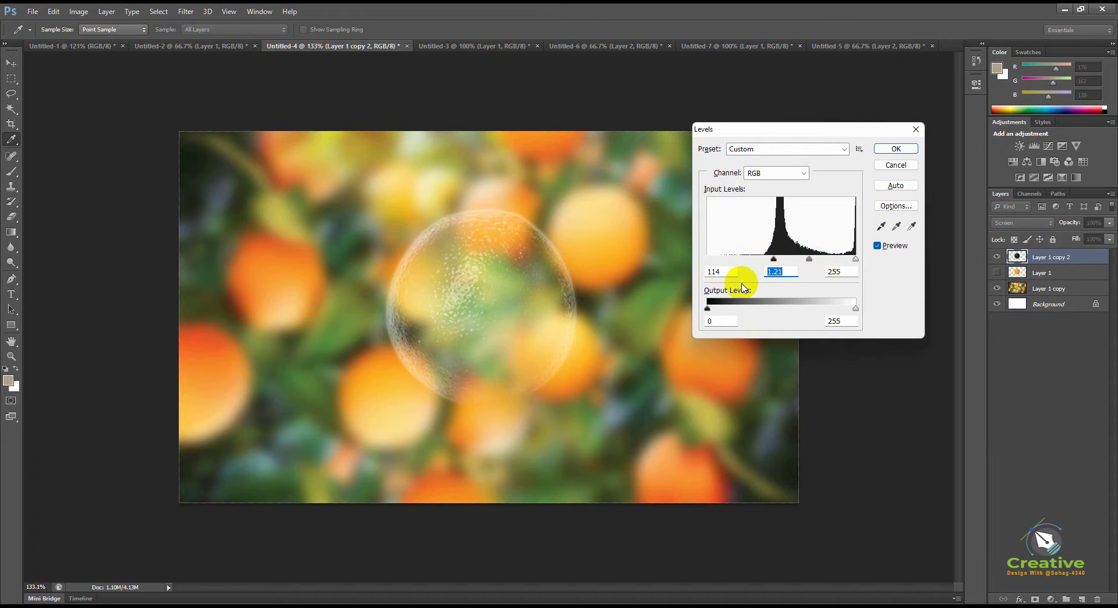
pyautogui.moveTo(772, 263); pyautogui.dragTo(784, 256)
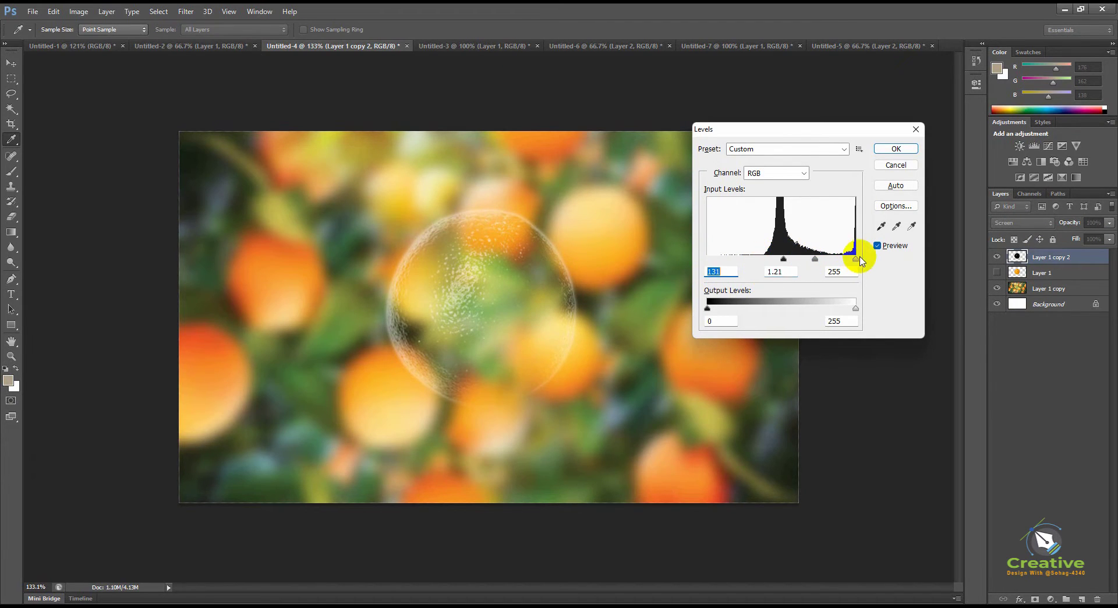
pyautogui.moveTo(856, 261); pyautogui.dragTo(779, 258)
pyautogui.click(896, 149)
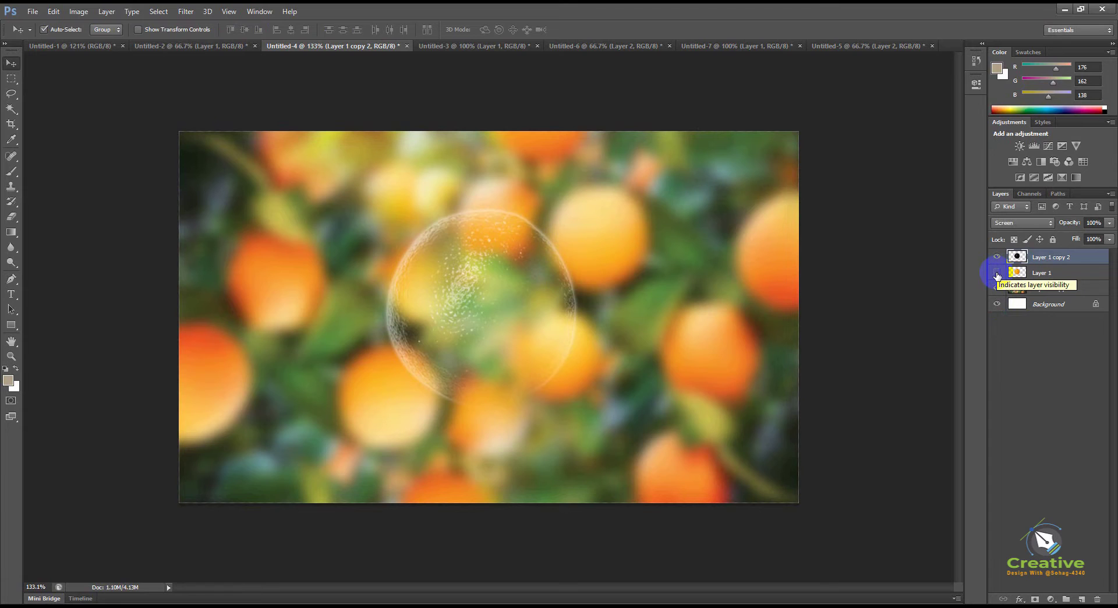
# Step: Compare the extracted highlights with the original orange layer shown and hidden
pyautogui.click(997, 273)
pyautogui.click(997, 272)
pyautogui.click(997, 273)
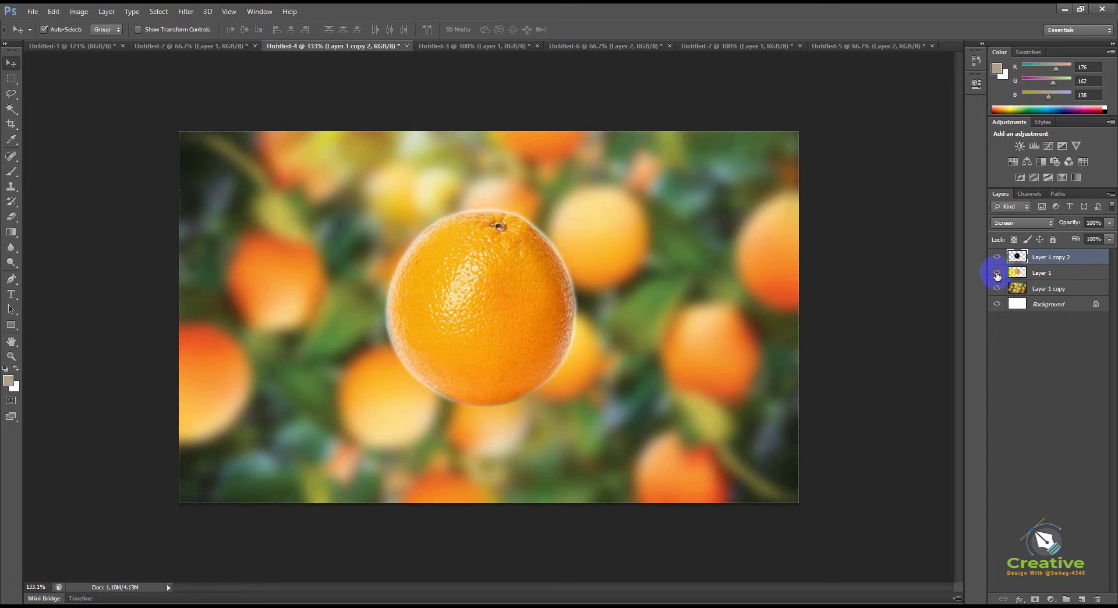
pyautogui.click(997, 272)
pyautogui.click(997, 272)
pyautogui.click(997, 272)
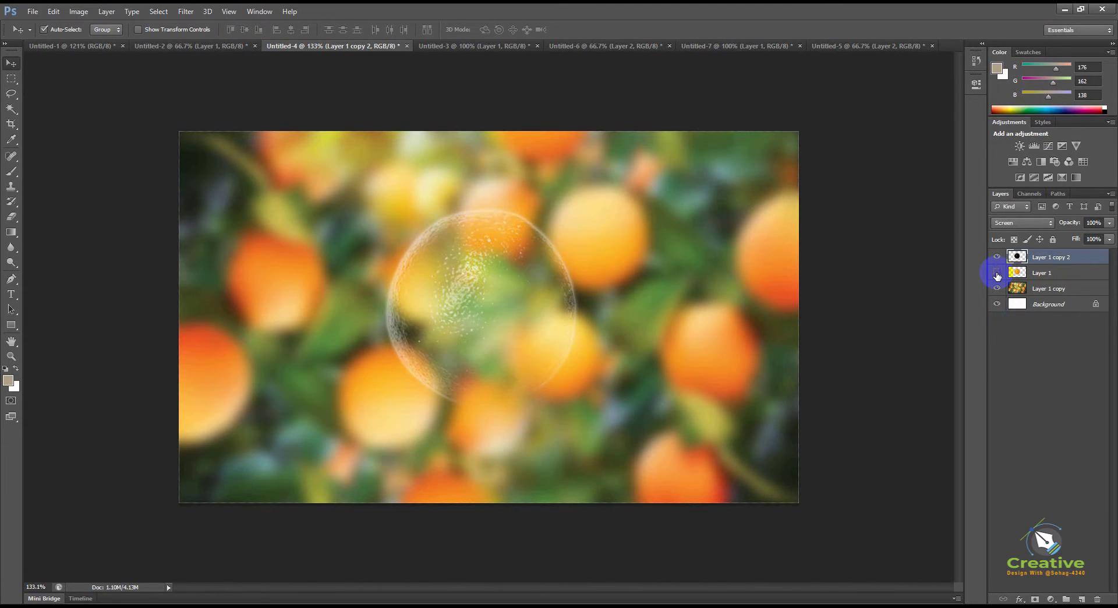
# Step: Delete the lower half of the highlight copy using a rectangular selection, and deselect
pyautogui.click(1055, 261)
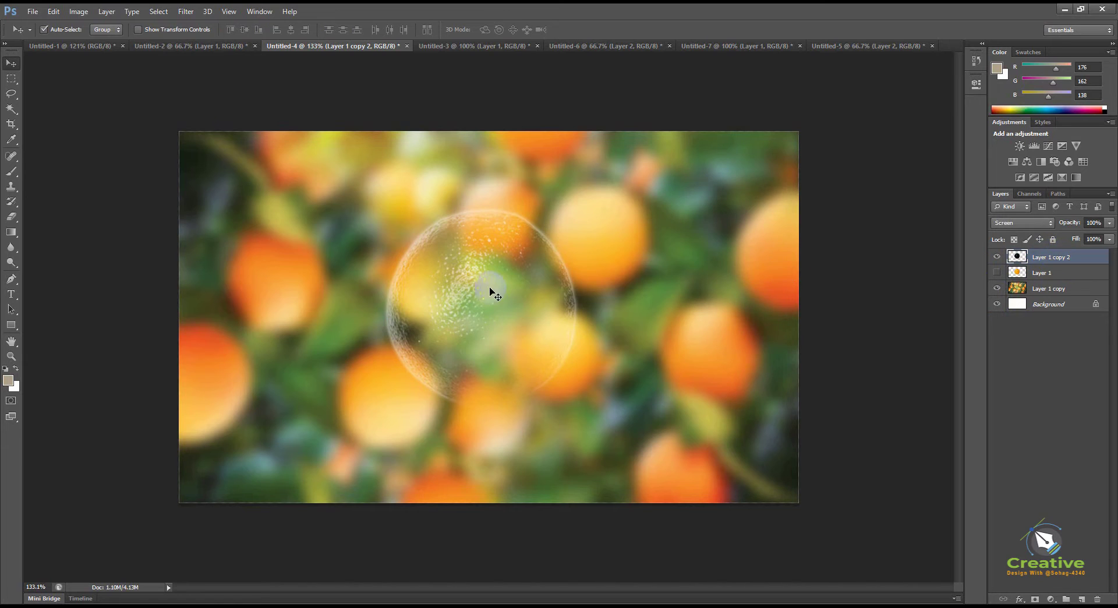
pyautogui.click(11, 78)
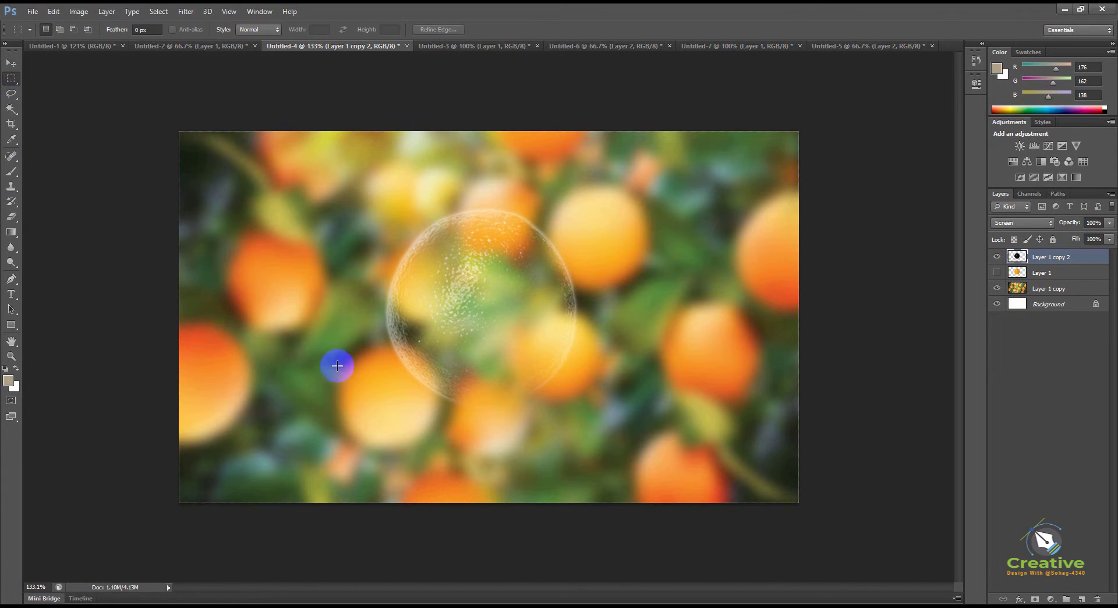
pyautogui.moveTo(374, 309); pyautogui.dragTo(609, 422)
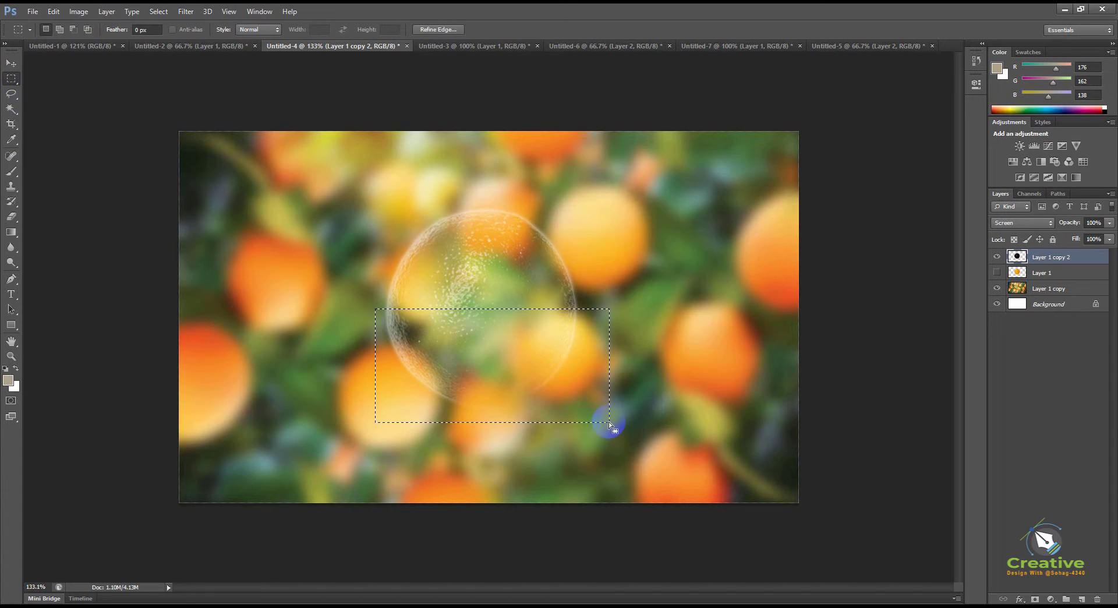
pyautogui.press('Delete')
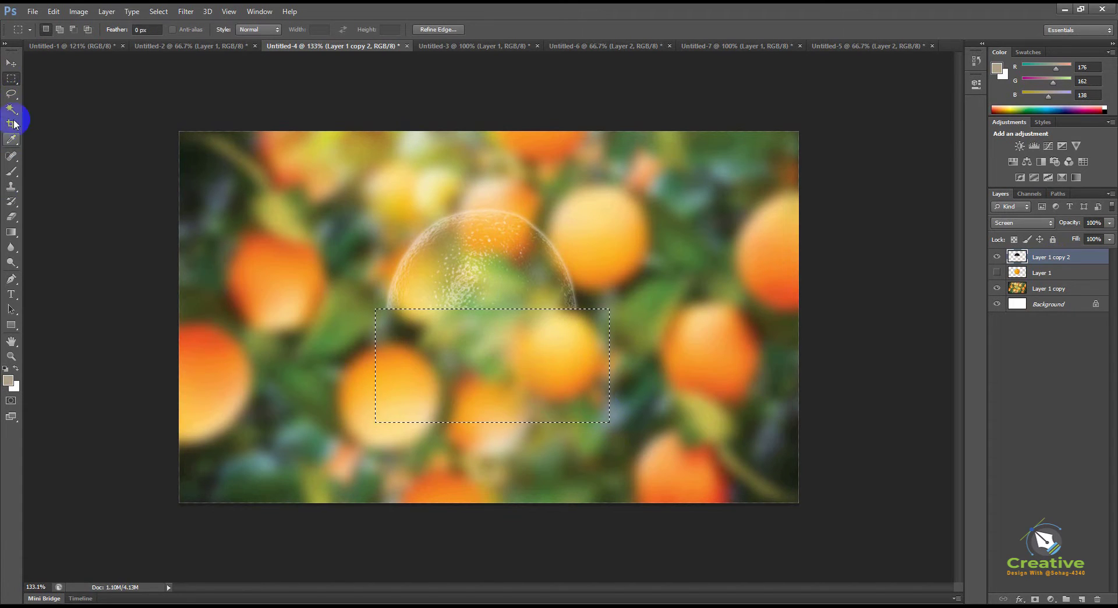
pyautogui.click(14, 65)
pyautogui.click(270, 200)
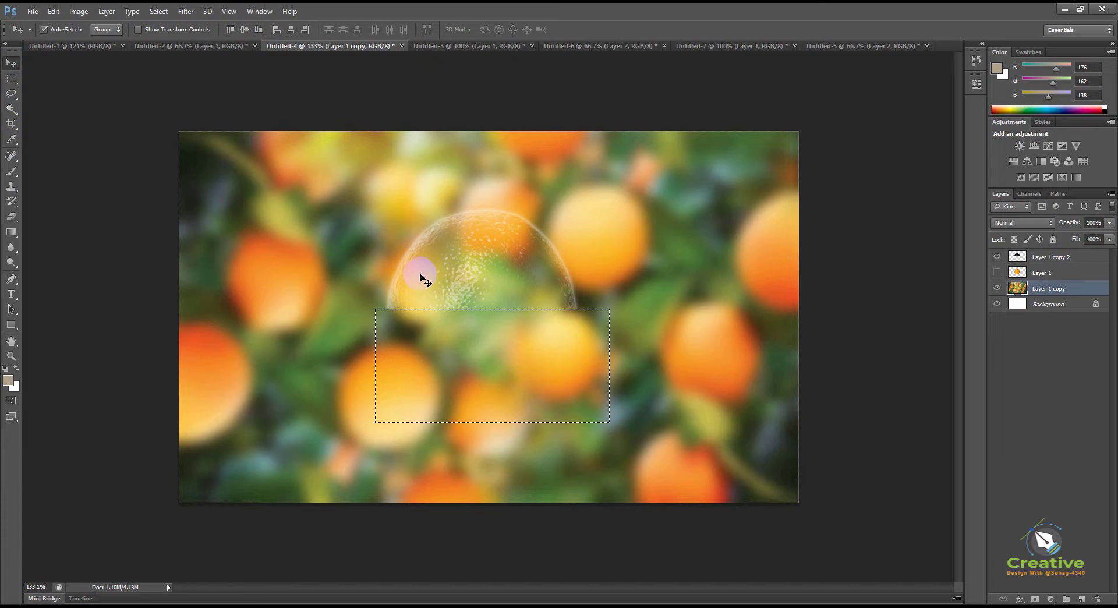
pyautogui.click(10, 80)
pyautogui.click(242, 200)
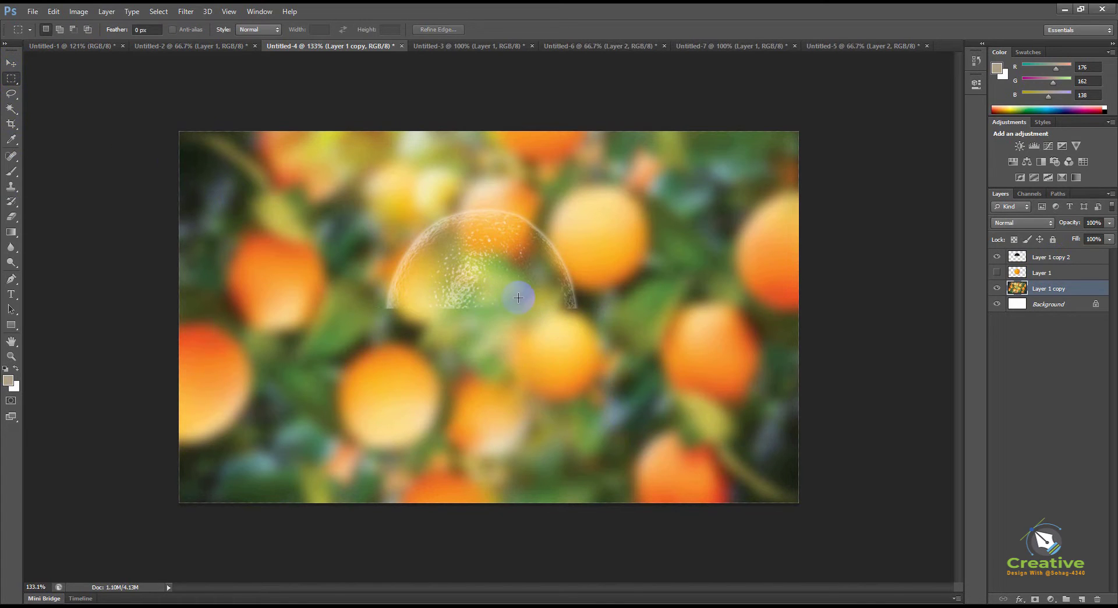
# Step: Move the half highlight copy down about 0.24 cm and align the redisplayed original orange beneath it
pyautogui.press('v')
pyautogui.moveTo(506, 278); pyautogui.dragTo(506, 303)
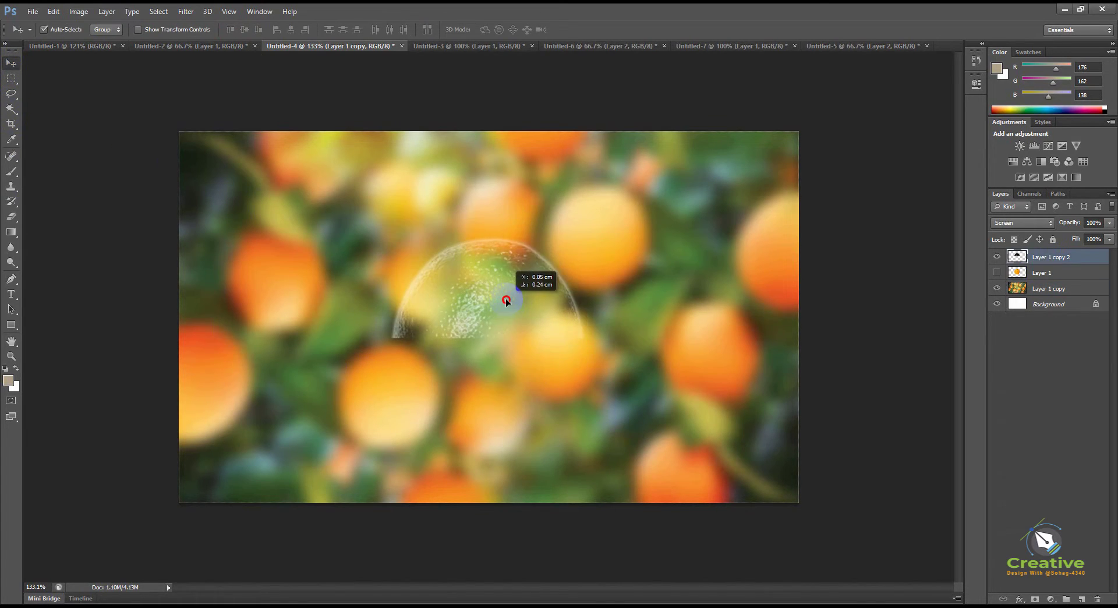
pyautogui.click(998, 273)
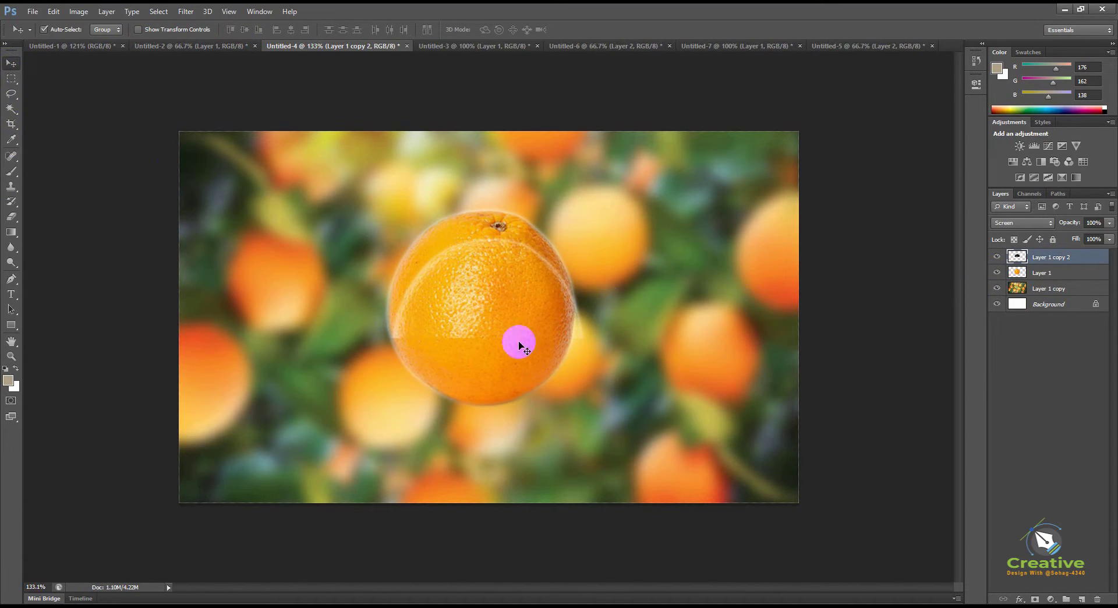
pyautogui.moveTo(517, 340); pyautogui.dragTo(514, 386)
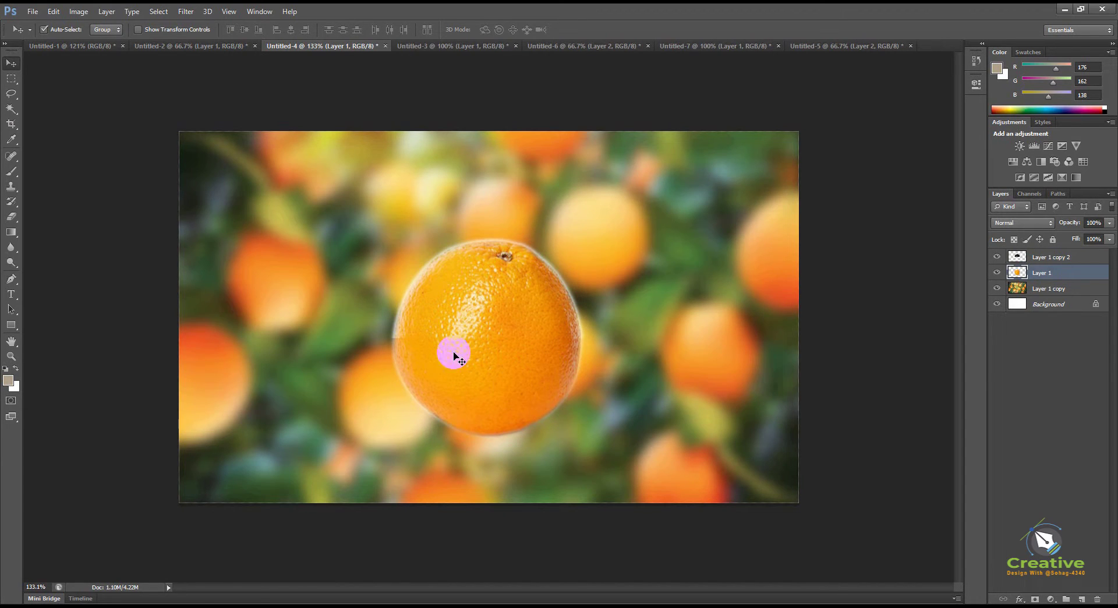
# Step: Erase the upper half of the original orange on Layer 1 with a soft 100 px eraser at 0% hardness
pyautogui.click(12, 79)
pyautogui.click(11, 62)
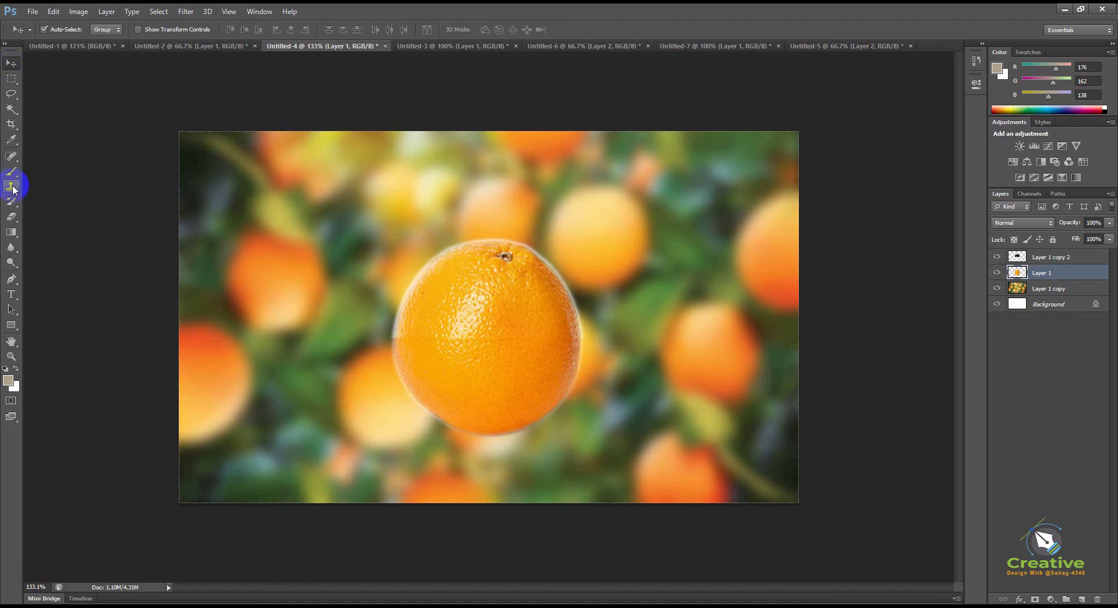
pyautogui.click(11, 217)
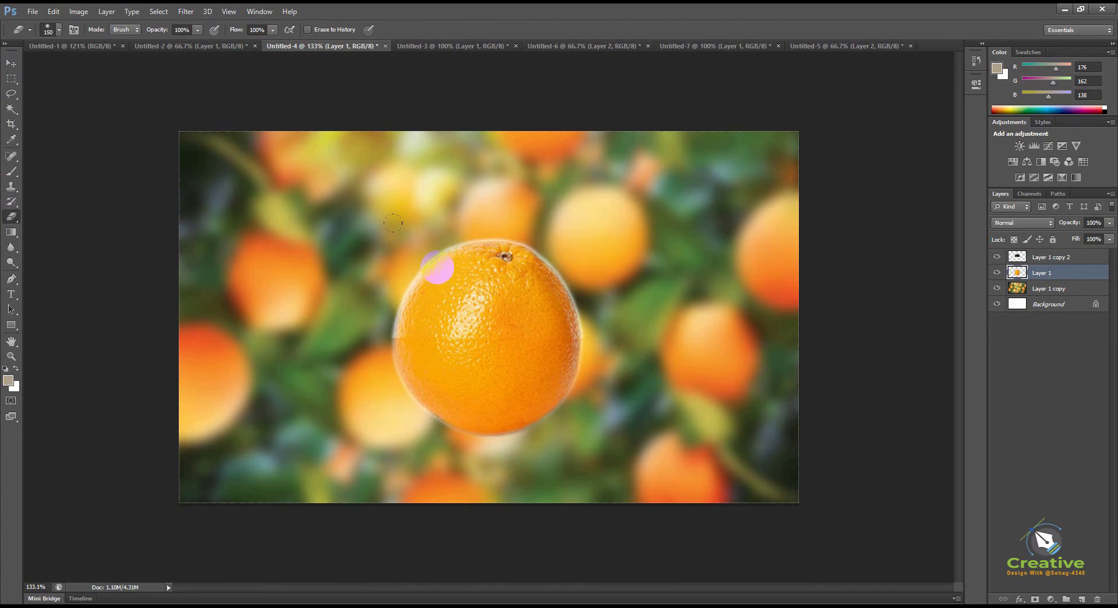
pyautogui.rightClick(12, 217)
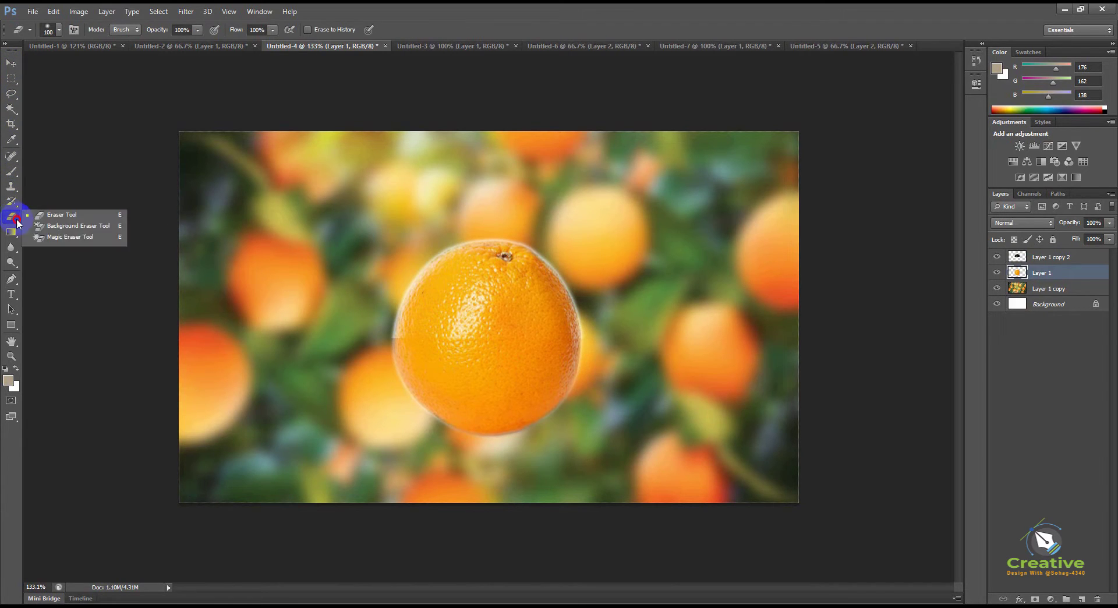
pyautogui.click(36, 215)
pyautogui.click(50, 29)
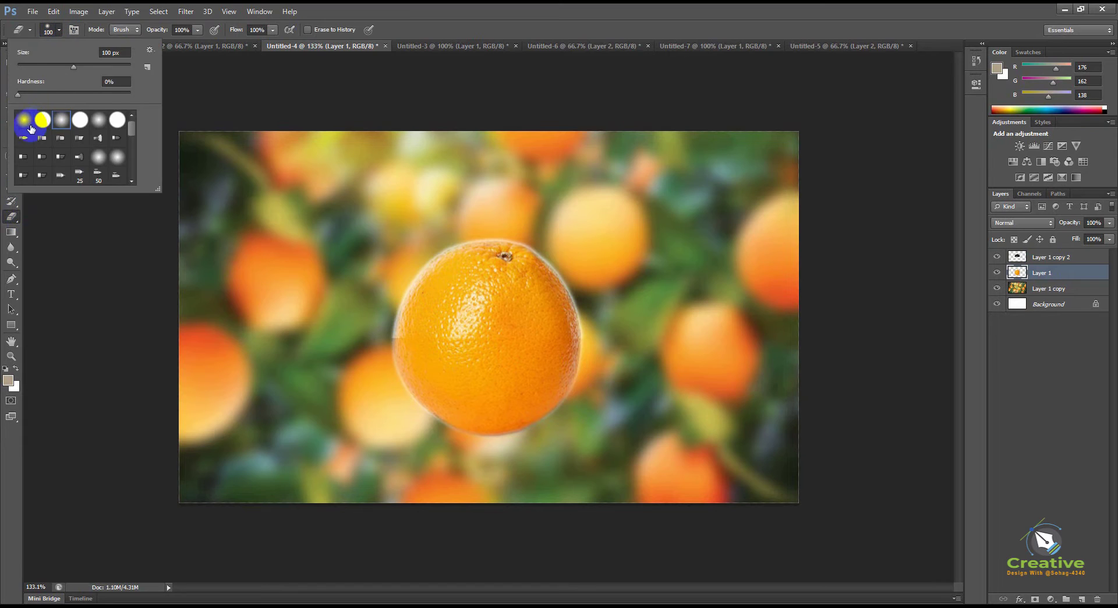
pyautogui.moveTo(380, 270)
pyautogui.mouseDown()
pyautogui.moveTo(619, 279)
pyautogui.moveTo(486, 262)
pyautogui.moveTo(431, 289)
pyautogui.moveTo(604, 294)
pyautogui.moveTo(433, 315)
pyautogui.moveTo(383, 307)
pyautogui.moveTo(582, 299)
pyautogui.moveTo(377, 310)
pyautogui.moveTo(596, 305)
pyautogui.mouseUp()
pyautogui.press('[')
pyautogui.press('[')
pyautogui.press('[')
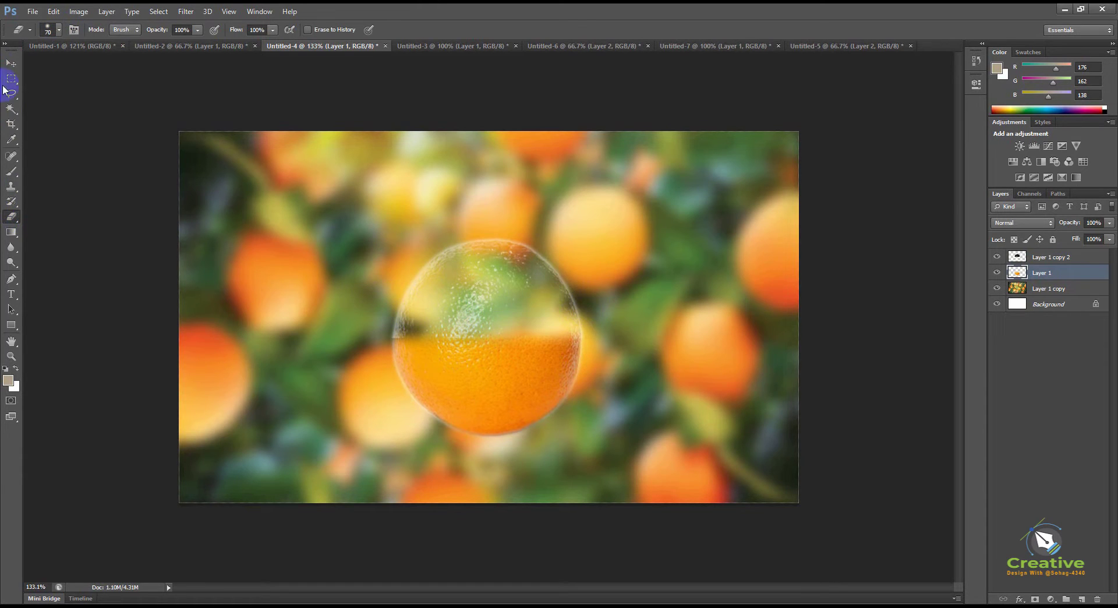
# Step: Soften the highlight copy's straight cut edge across the middle of the orange with a smaller eraser
pyautogui.click(10, 62)
pyautogui.scroll(4, 494, 357)
pyautogui.moveTo(476, 396); pyautogui.dragTo(475, 392)
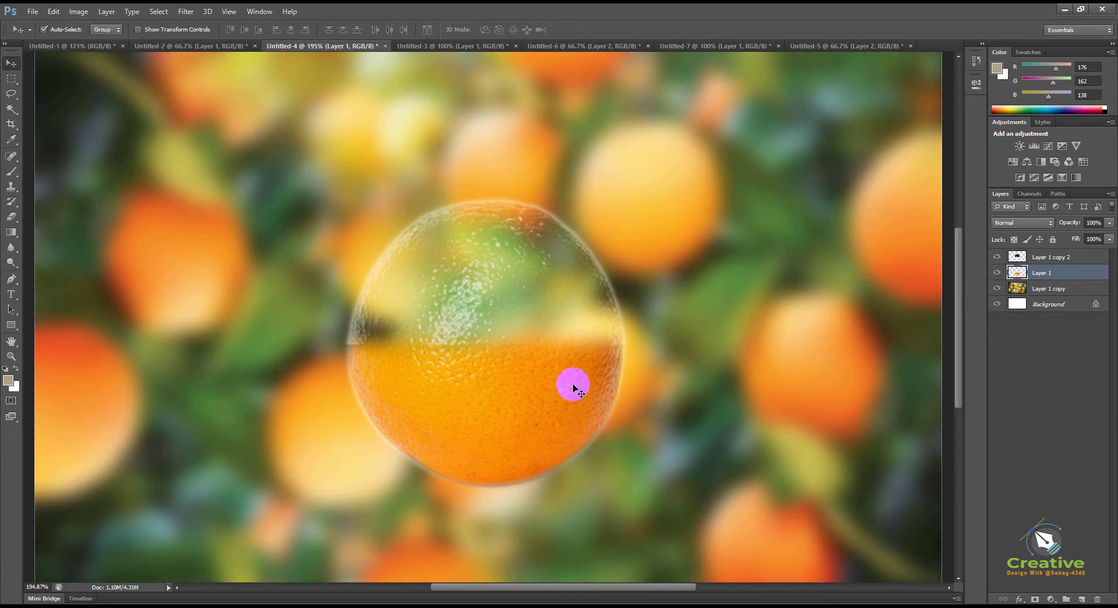
pyautogui.click(533, 280)
pyautogui.rightClick(532, 281)
pyautogui.click(543, 289)
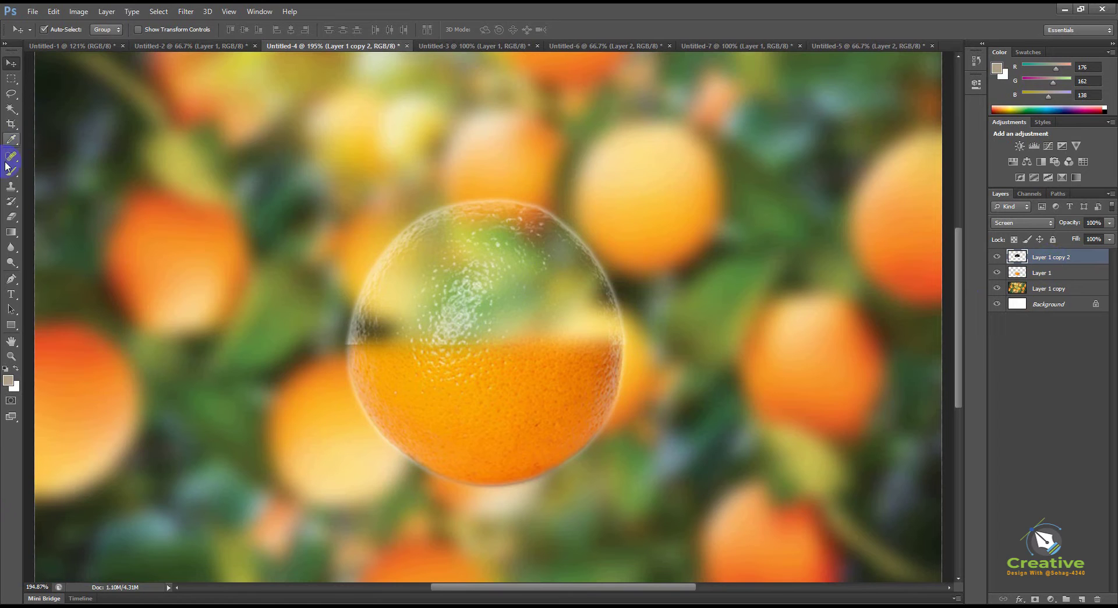
pyautogui.click(11, 216)
pyautogui.press('[')
pyautogui.press('[')
pyautogui.moveTo(284, 337)
pyautogui.mouseDown()
pyautogui.moveTo(298, 352)
pyautogui.moveTo(311, 341)
pyautogui.moveTo(351, 355)
pyautogui.moveTo(314, 354)
pyautogui.moveTo(415, 360)
pyautogui.moveTo(634, 365)
pyautogui.moveTo(641, 346)
pyautogui.mouseUp()
pyautogui.click(12, 62)
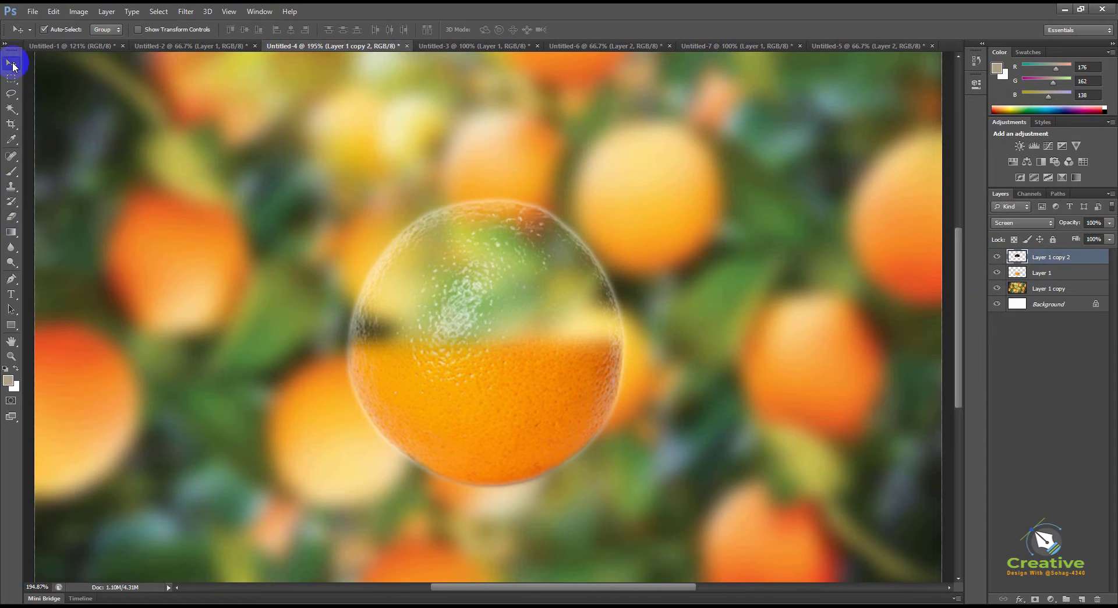
# Step: Set the opacity of the blurred orange-tree background, Layer 1 copy, to 58%
pyautogui.scroll(-4, 501, 291)
pyautogui.click(722, 333)
pyautogui.rightClick(725, 329)
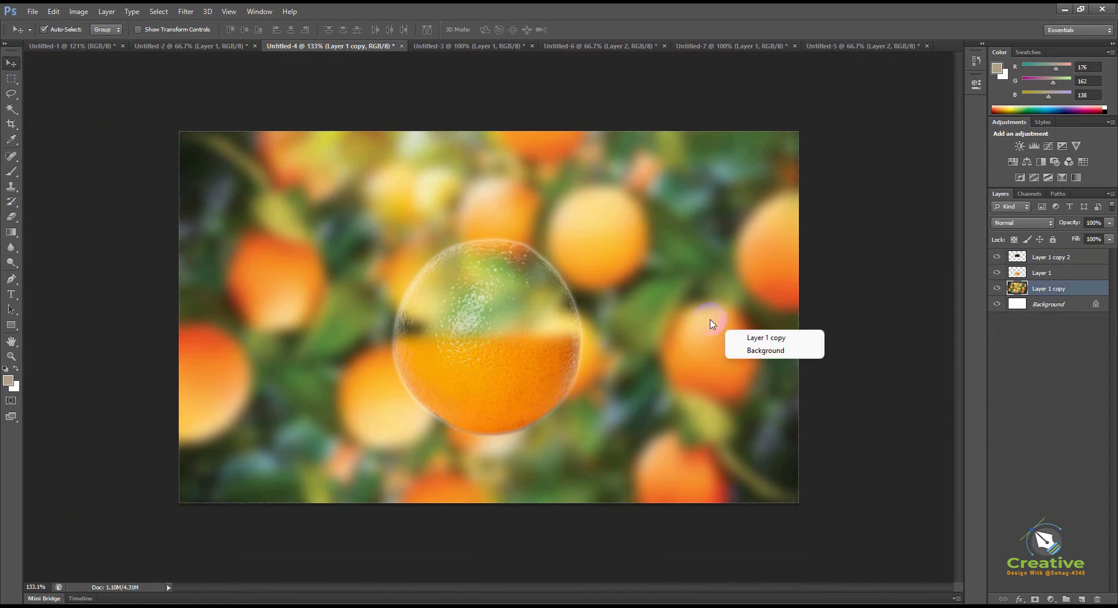
pyautogui.click(752, 337)
pyautogui.click(1109, 224)
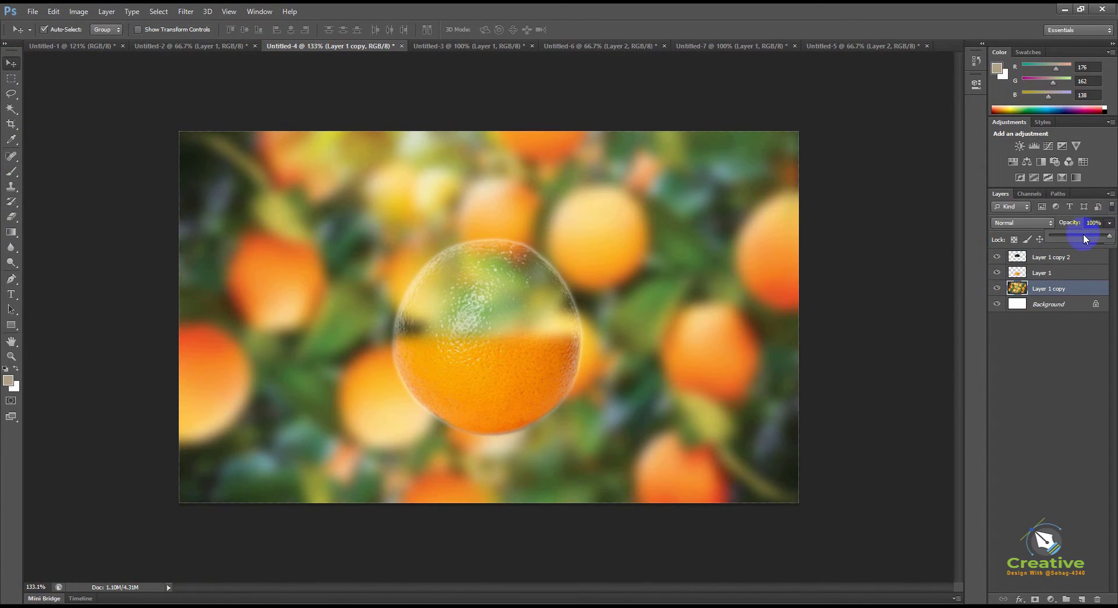
pyautogui.moveTo(1084, 235); pyautogui.dragTo(1086, 240)
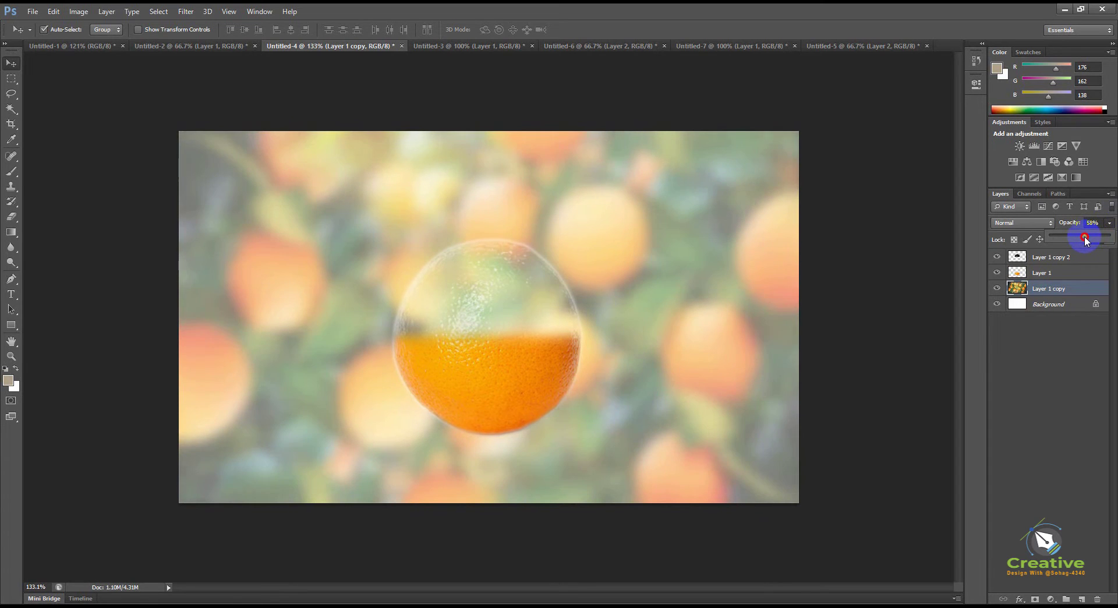
pyautogui.click(681, 342)
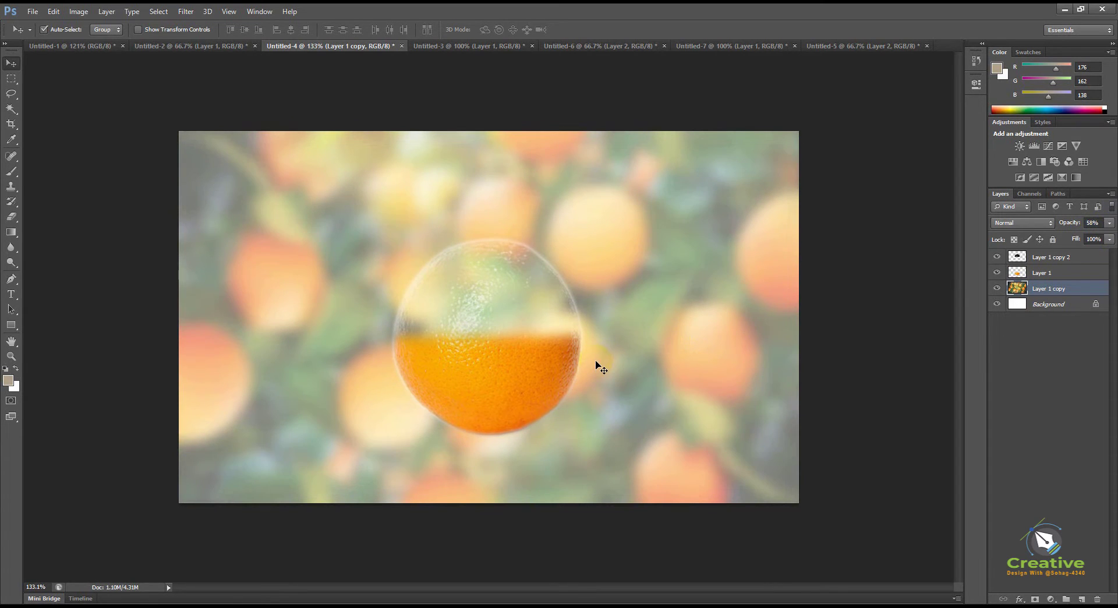
# Step: Bring the stem and leaf from Untitled-1 into the composite and place the stem on top of the orange
pyautogui.click(73, 46)
pyautogui.click(563, 260)
pyautogui.moveTo(563, 260); pyautogui.dragTo(466, 209)
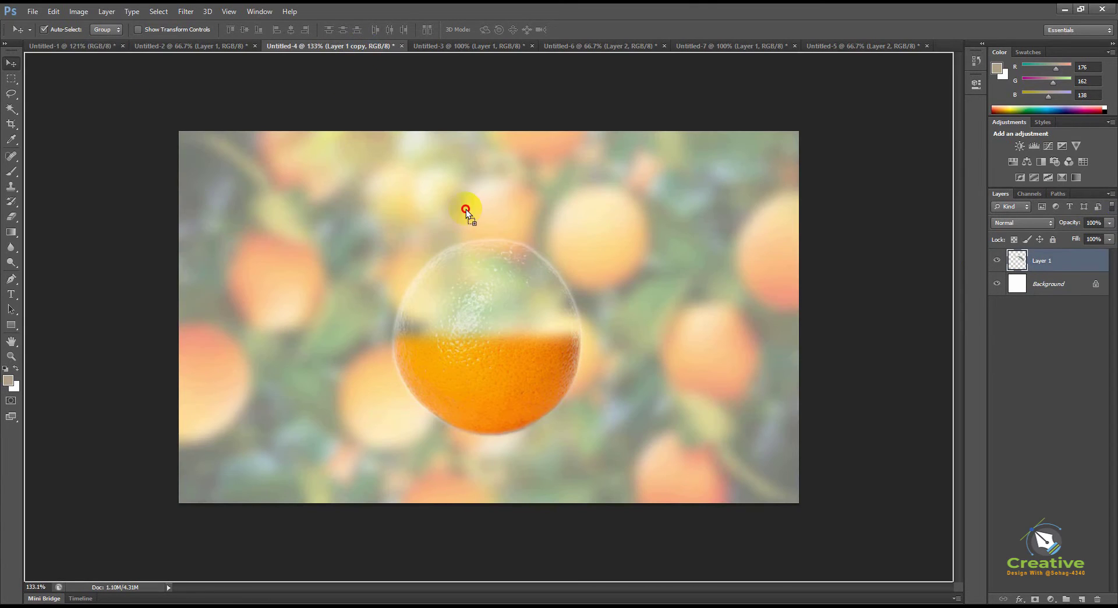
pyautogui.moveTo(577, 250); pyautogui.dragTo(631, 271)
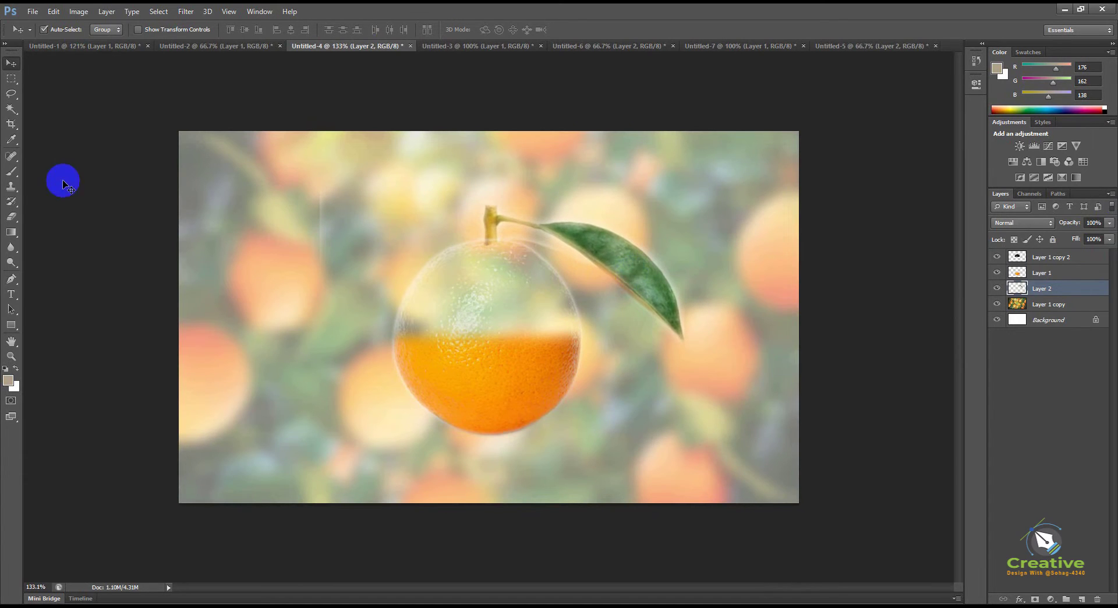
# Step: Erase the stray marks around the stem and leaf on Layer 2 with a 20 px eraser
pyautogui.click(11, 217)
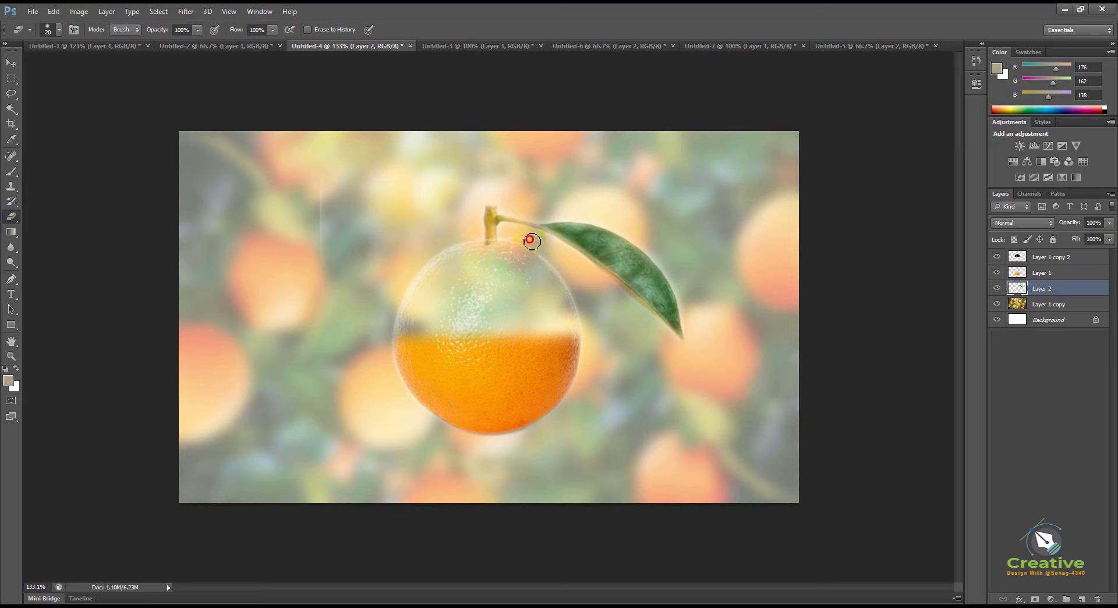
pyautogui.moveTo(471, 231); pyautogui.dragTo(466, 224)
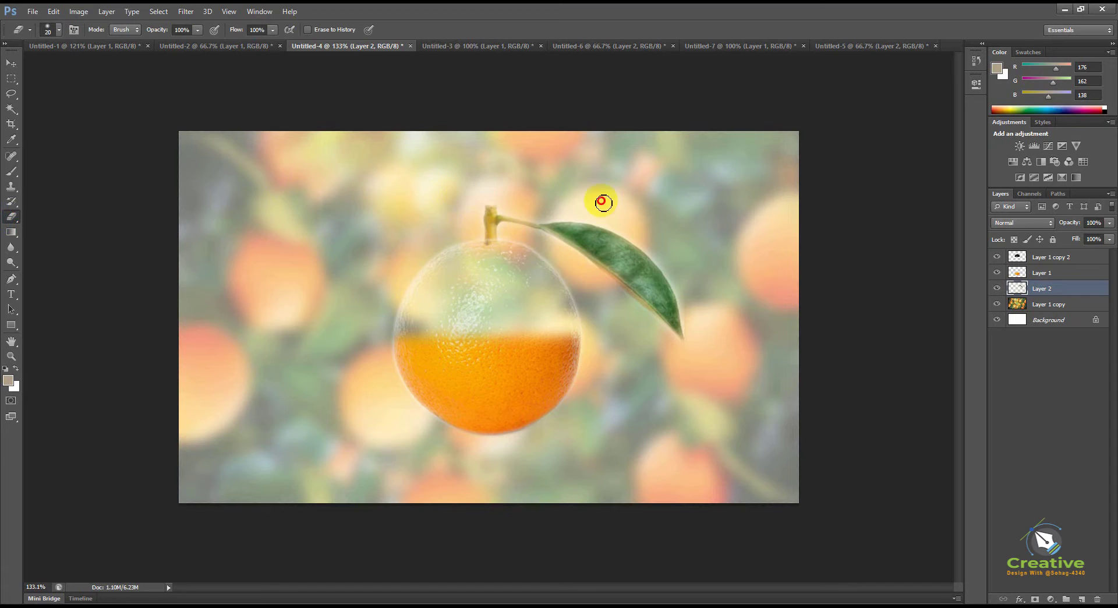
pyautogui.click(11, 62)
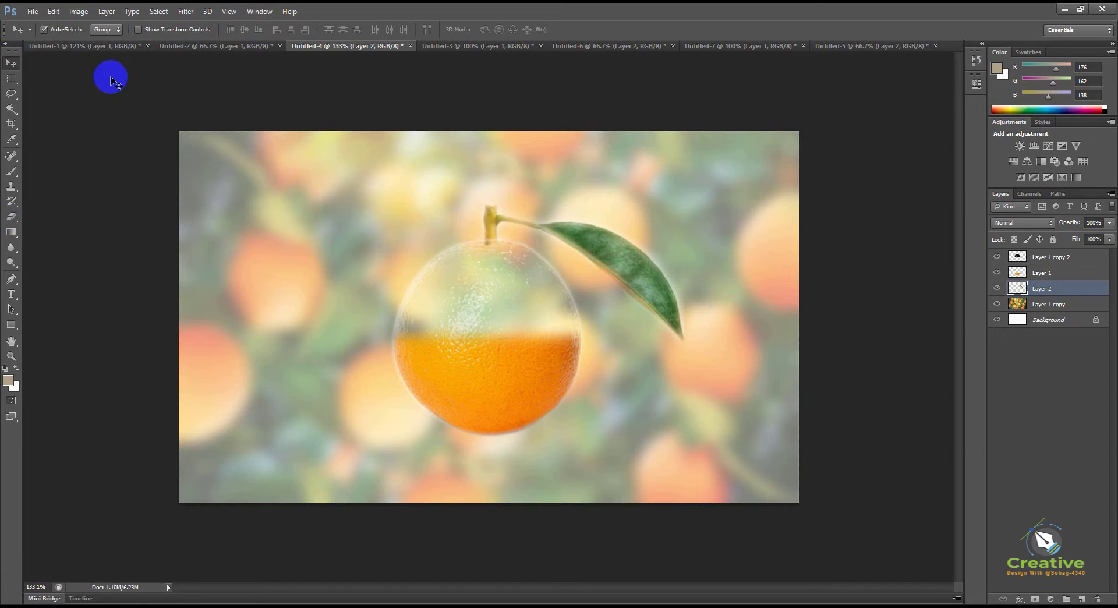
# Step: Look through the source documents and draw a circular selection around the cut orange half in Untitled-2
pyautogui.click(458, 46)
pyautogui.click(579, 45)
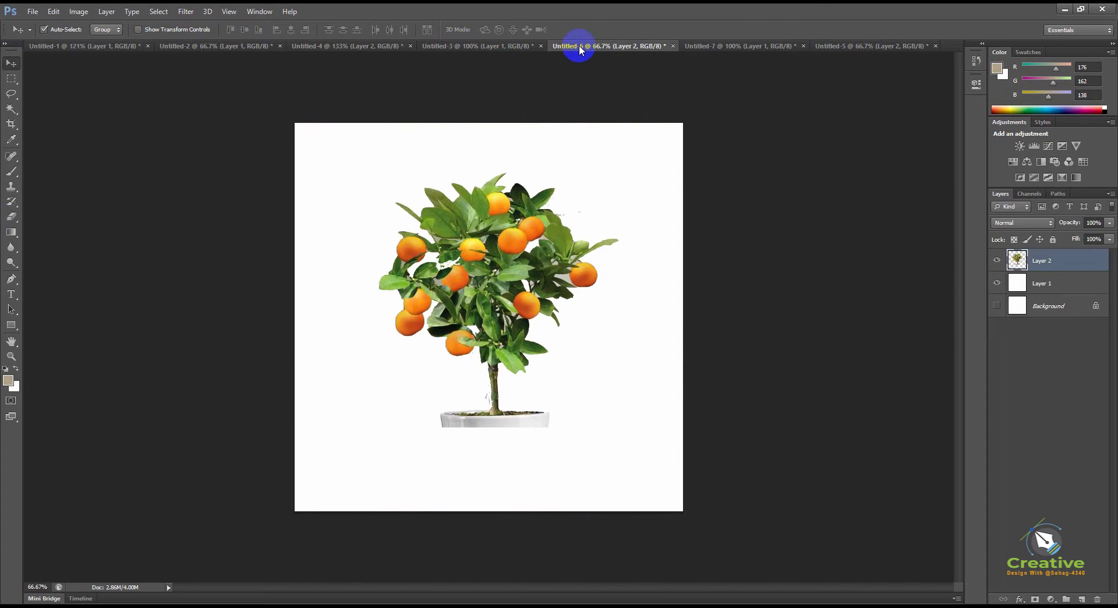
pyautogui.click(715, 46)
pyautogui.click(826, 56)
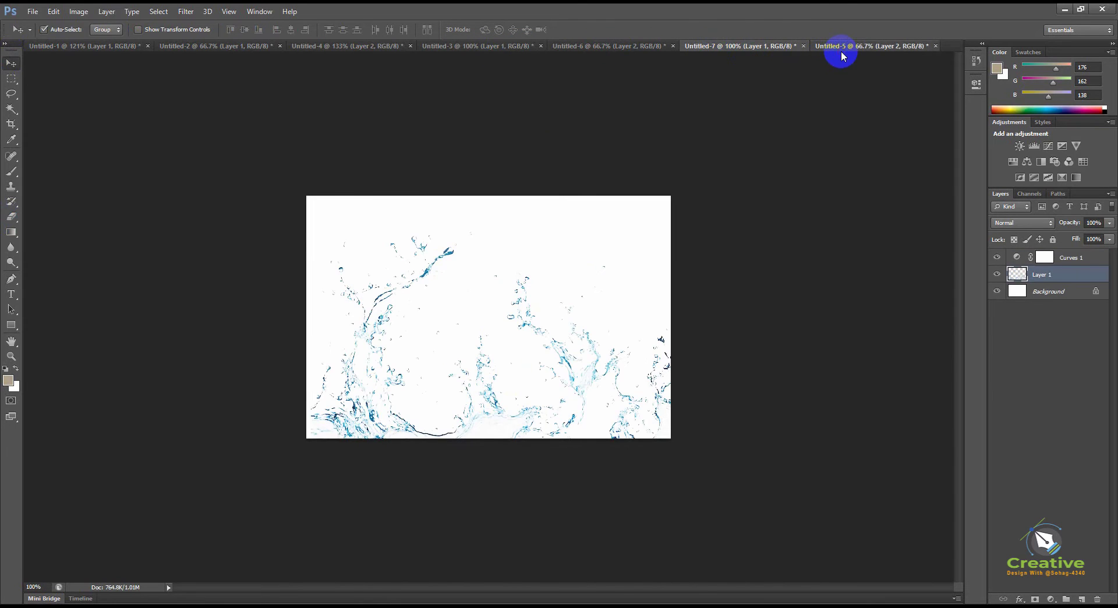
pyautogui.click(233, 45)
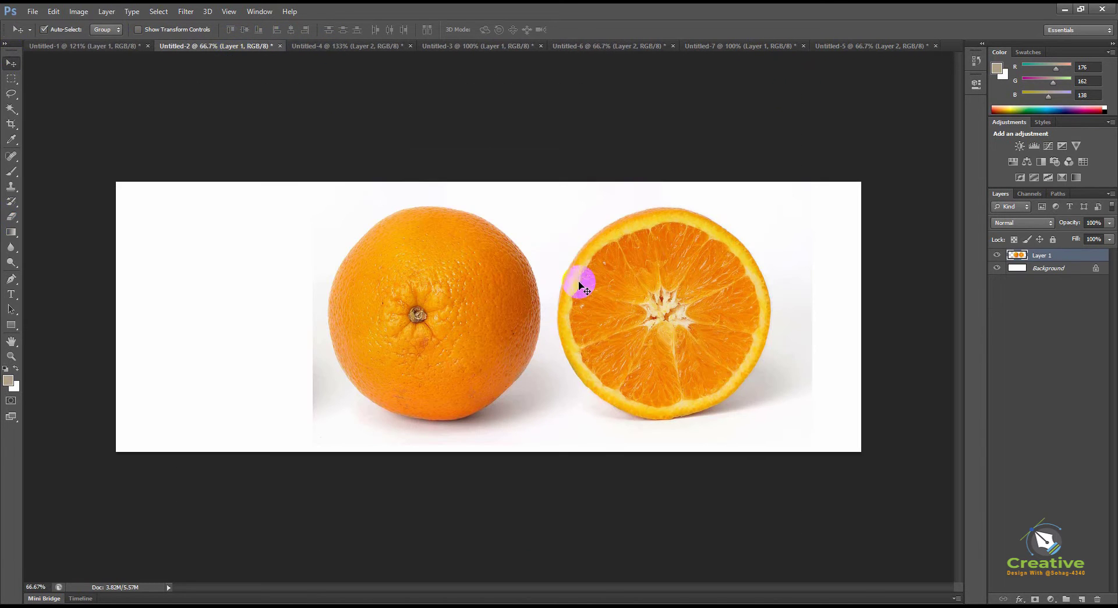
pyautogui.moveTo(11, 78); pyautogui.dragTo(58, 93)
pyautogui.moveTo(666, 314); pyautogui.dragTo(776, 456)
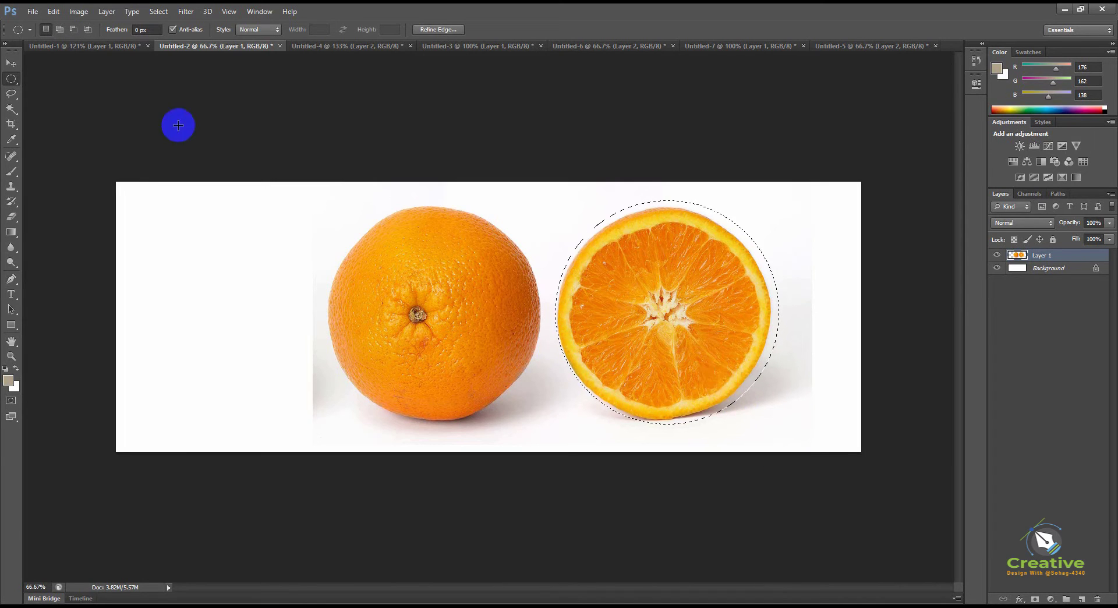
# Step: Paste the selected cut orange half into the Untitled-4 composite beneath the half orange
pyautogui.click(127, 48)
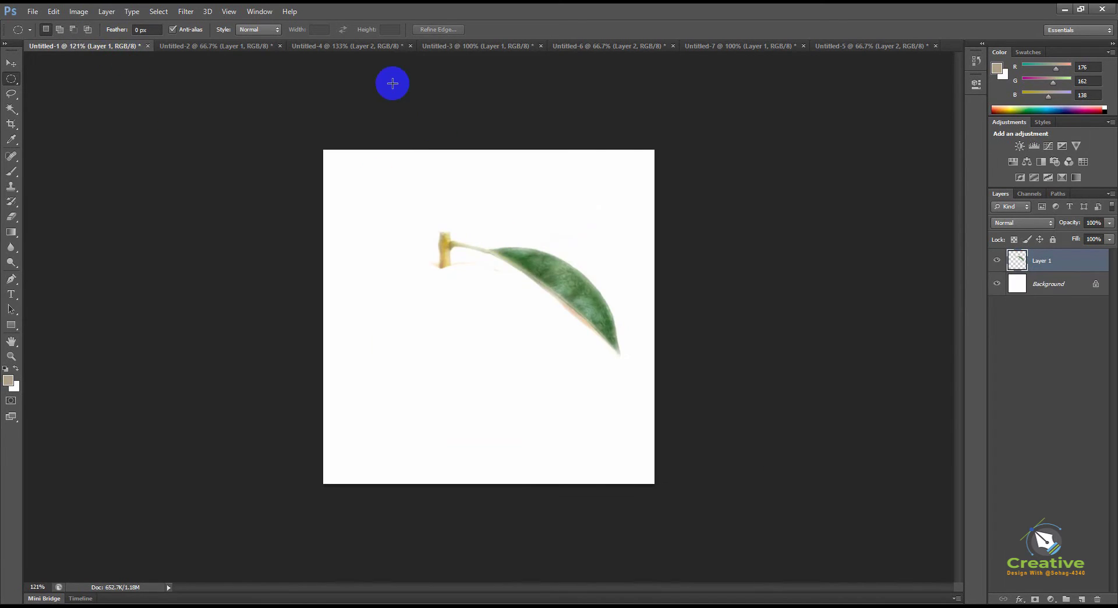
pyautogui.click(344, 46)
pyautogui.press('v')
pyautogui.hotkey('ctrl', 'v')
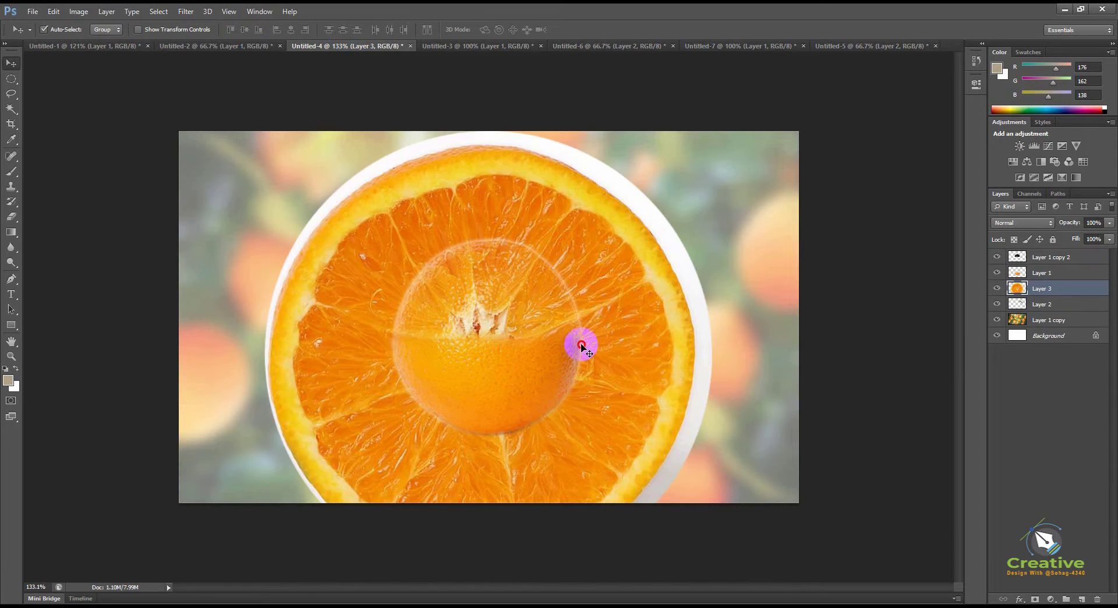
# Step: Scale the pasted orange slice to 47.14% and move it to the upper-left part of the canvas
pyautogui.click(579, 319)
pyautogui.rightClick(652, 346)
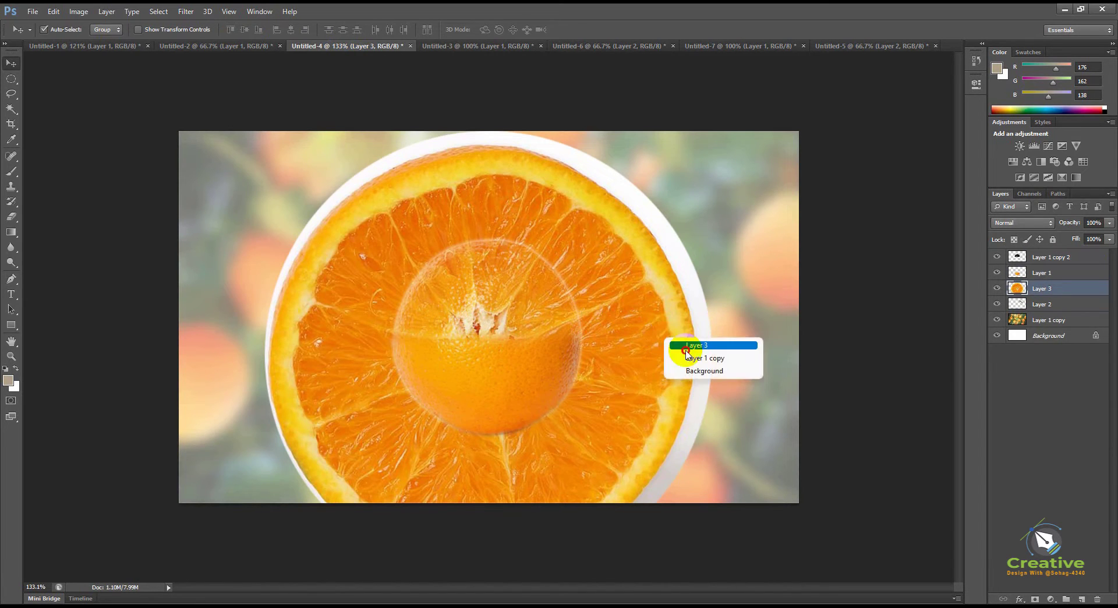
pyautogui.click(675, 344)
pyautogui.moveTo(678, 328); pyautogui.dragTo(670, 347)
pyautogui.hotkey('ctrl', 't')
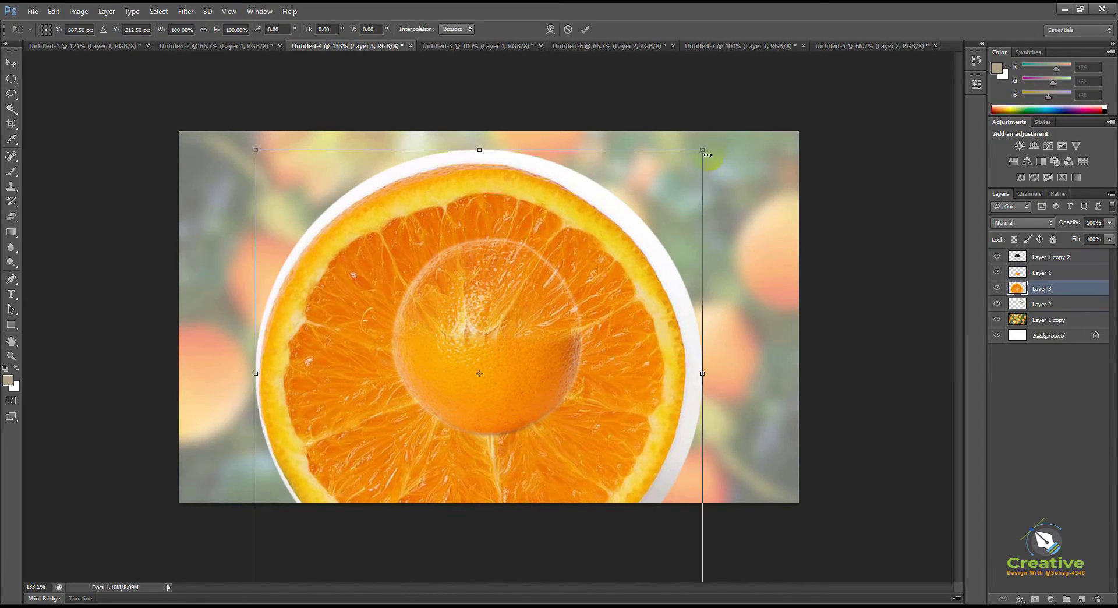
pyautogui.moveTo(703, 152); pyautogui.dragTo(622, 319)
pyautogui.moveTo(527, 437); pyautogui.dragTo(361, 308)
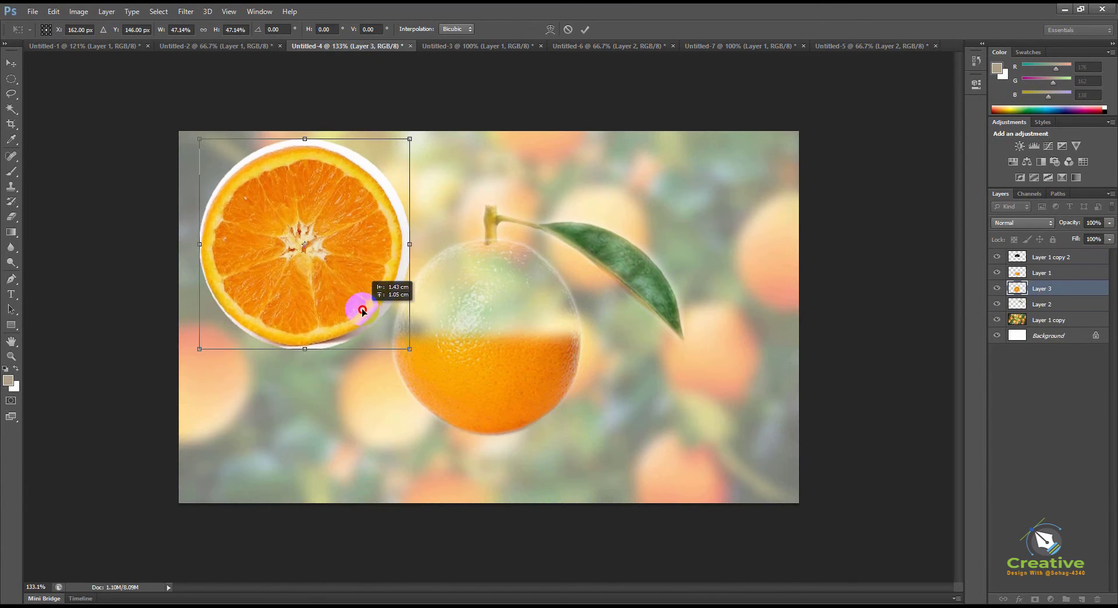
pyautogui.press('Return')
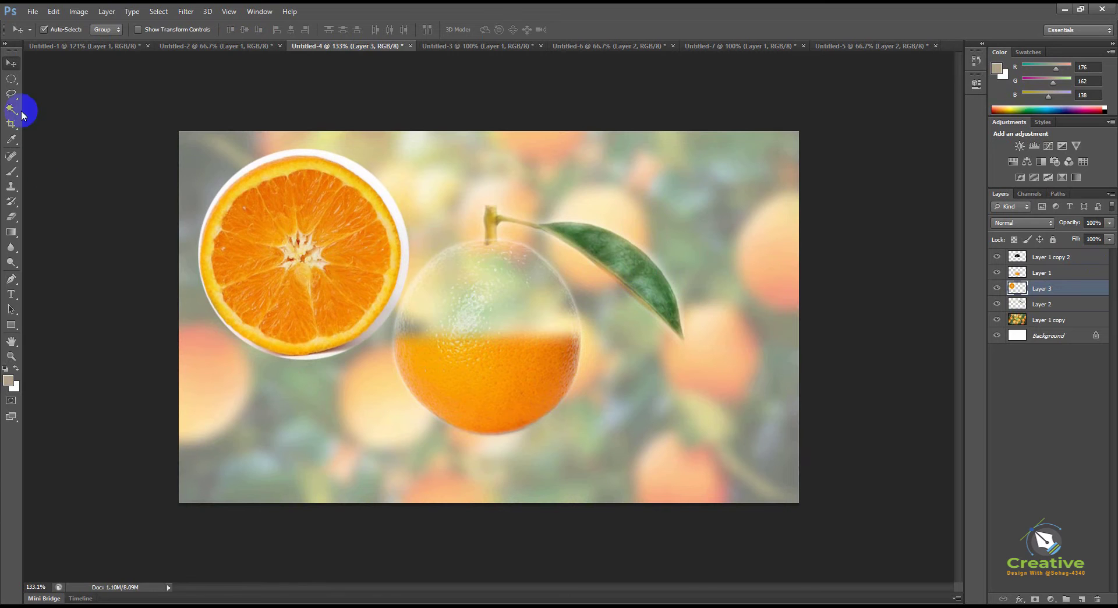
# Step: Remove the white fringe around the orange slice using the Magic Wand with a tolerance of 32
pyautogui.click(13, 111)
pyautogui.click(47, 109)
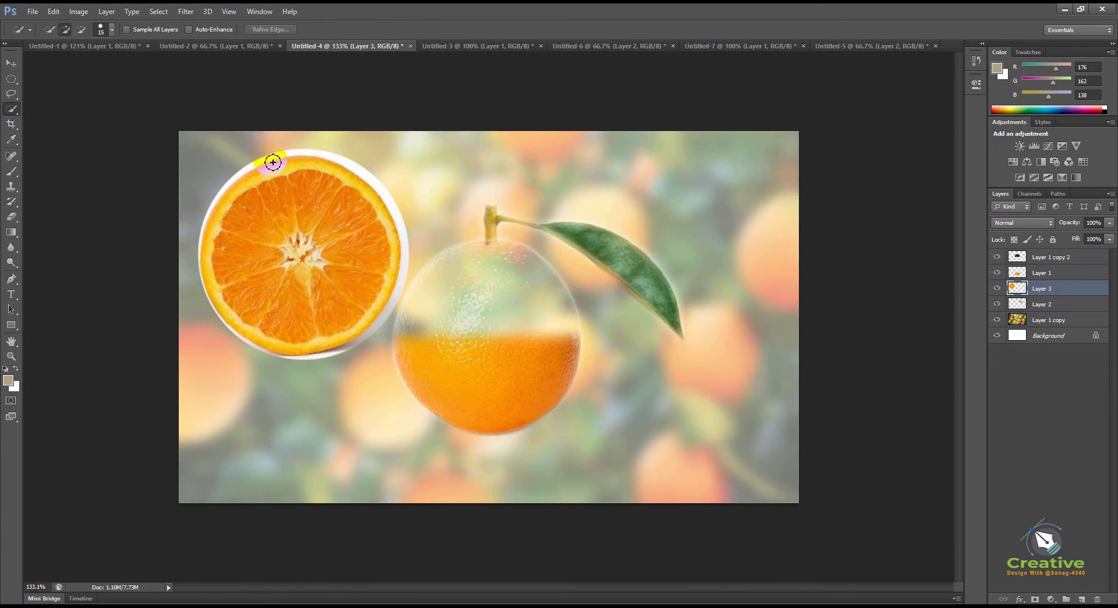
pyautogui.click(18, 109)
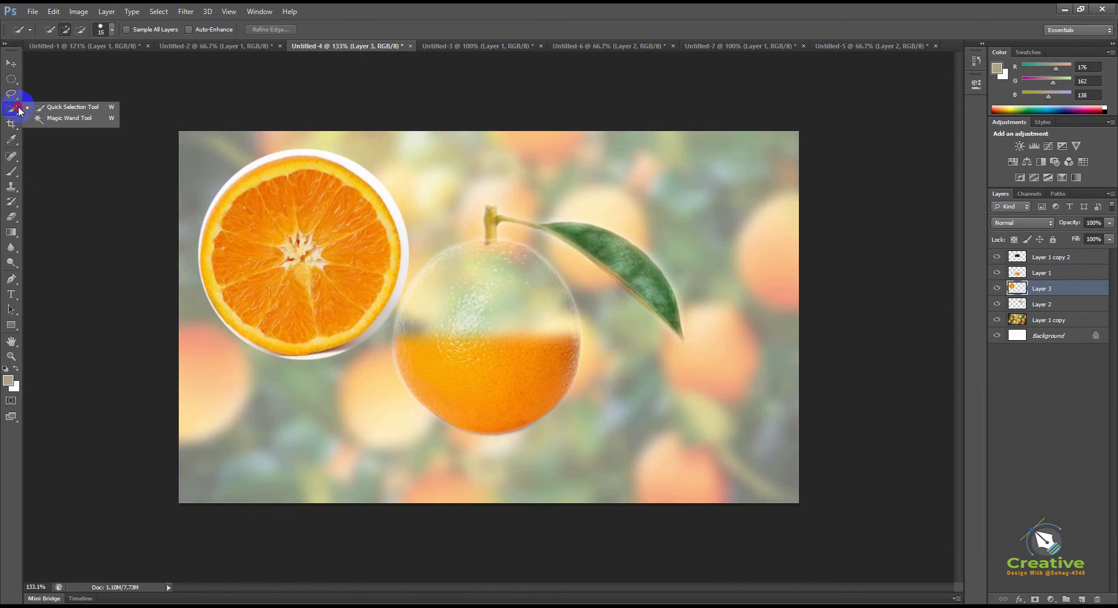
pyautogui.click(82, 118)
pyautogui.click(300, 158)
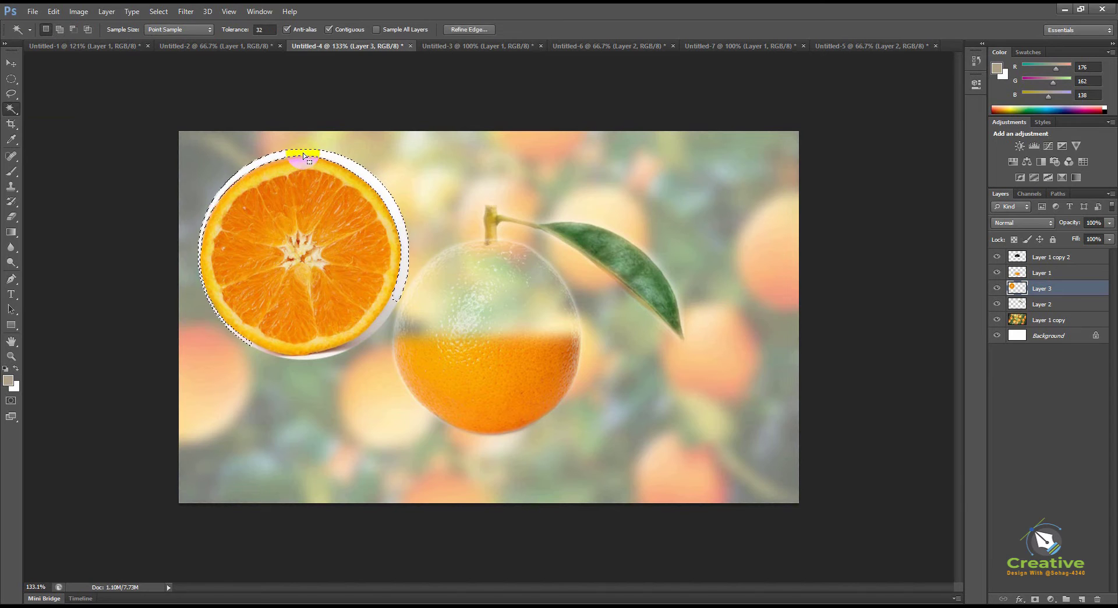
pyautogui.click(342, 348)
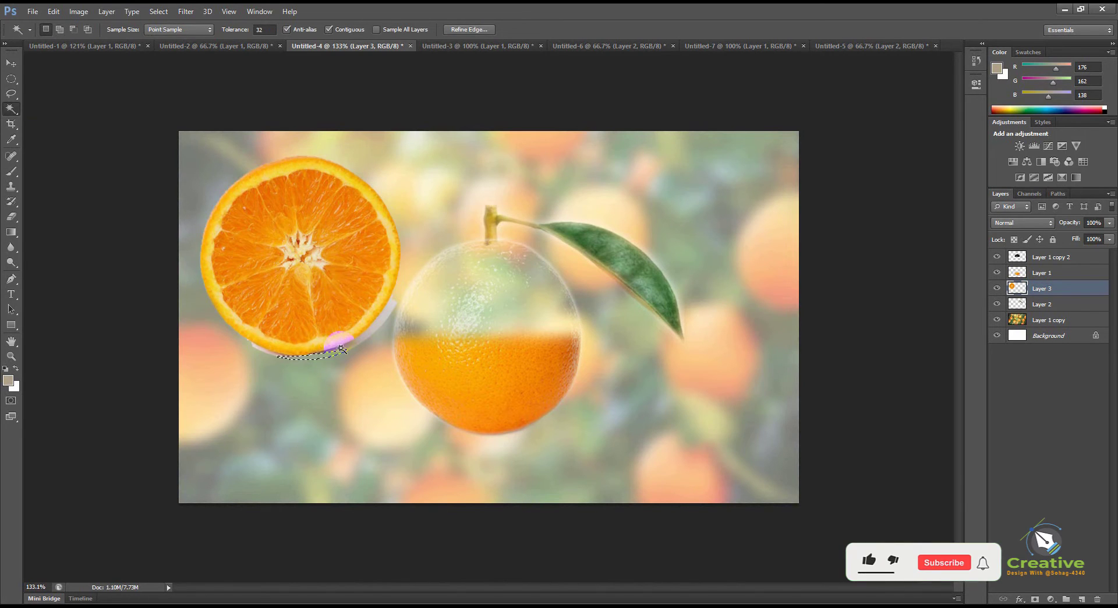
# Step: Draw a circular selection around the orange slice's flesh, just inside the outer peel
pyautogui.click(21, 80)
pyautogui.rightClick(21, 80)
pyautogui.click(63, 89)
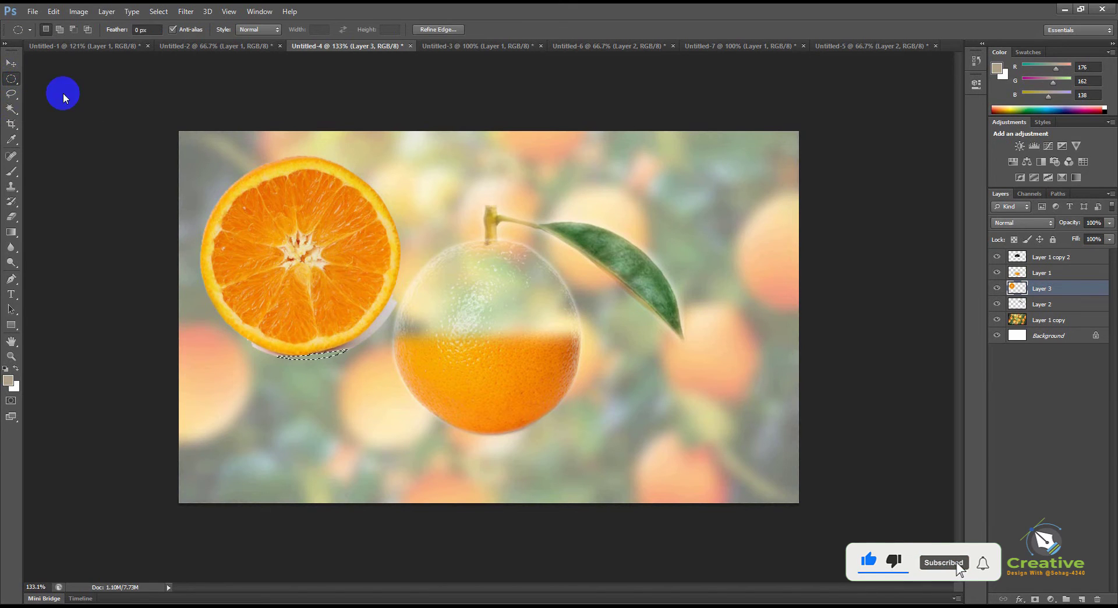
pyautogui.moveTo(302, 254); pyautogui.dragTo(378, 321)
pyautogui.click(536, 236)
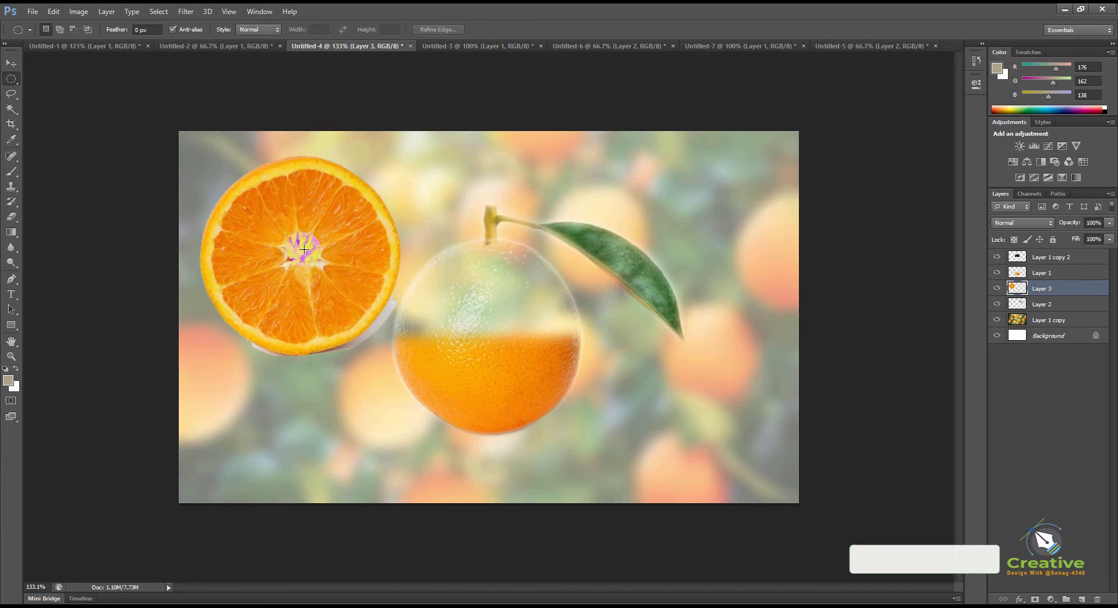
pyautogui.moveTo(297, 248); pyautogui.dragTo(407, 341)
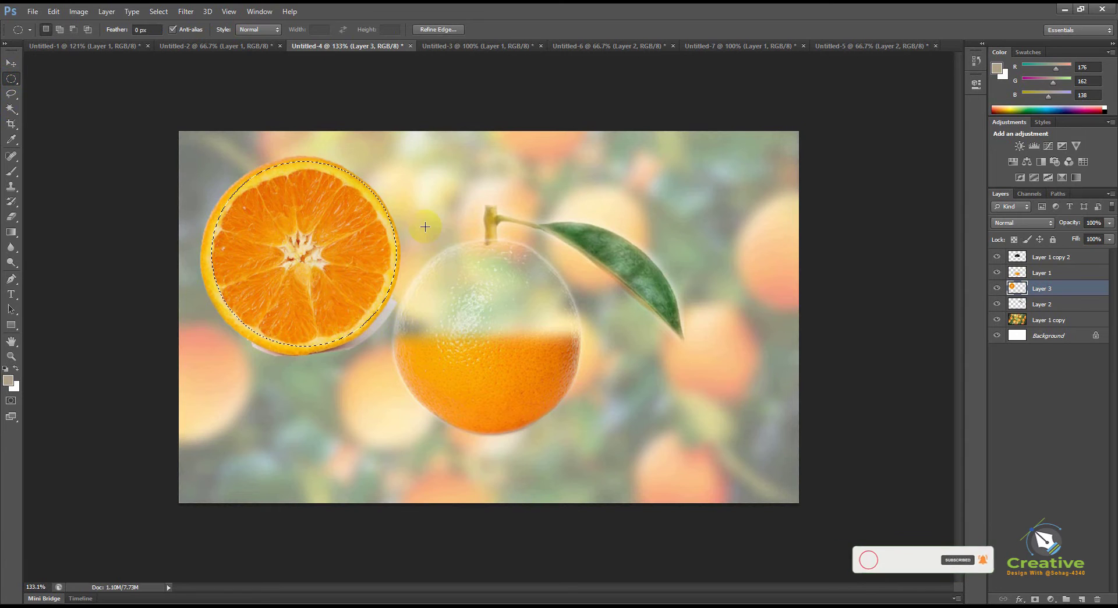
# Step: Nudge the circular selection down and slightly left to centre it on the orange slice
pyautogui.press('Down')
pyautogui.press('Down')
pyautogui.press('Down')
pyautogui.press('Down')
pyautogui.press('Down')
pyautogui.press('Down')
pyautogui.press('Down')
pyautogui.press('Down')
pyautogui.press('Down')
pyautogui.press('Left')
pyautogui.press('Left')
pyautogui.press('Left')
pyautogui.press('Left')
pyautogui.press('Left')
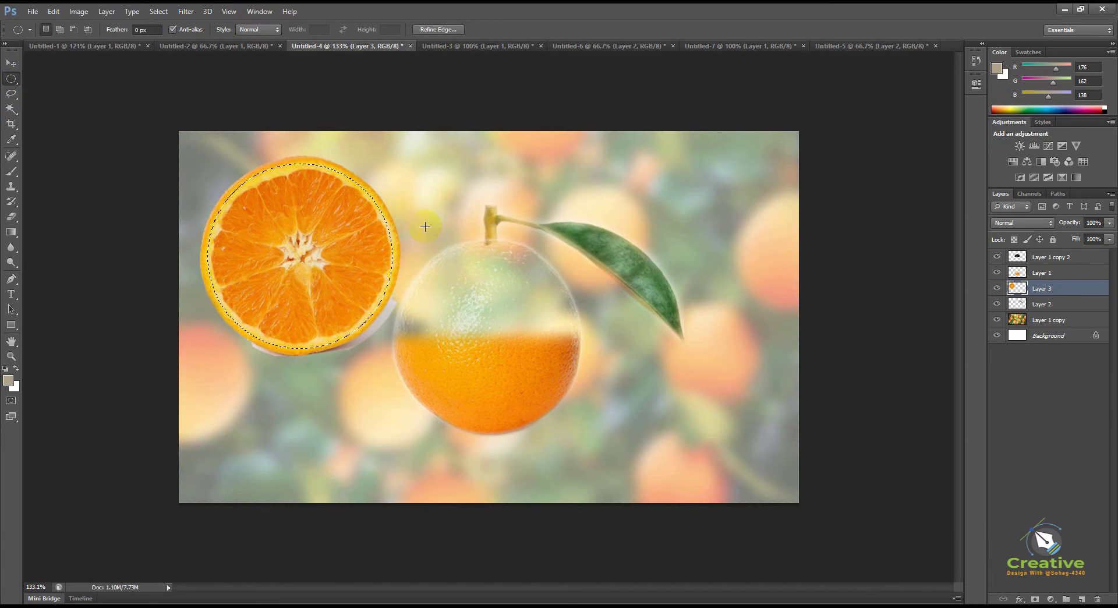
# Step: Nudge the circular selection down and left, delete the orange slice's flesh inside it, and deselect
pyautogui.press('Left')
pyautogui.press('Left')
pyautogui.press('Down')
pyautogui.press('Down')
pyautogui.press('Delete')
pyautogui.hotkey('ctrl', 'd')
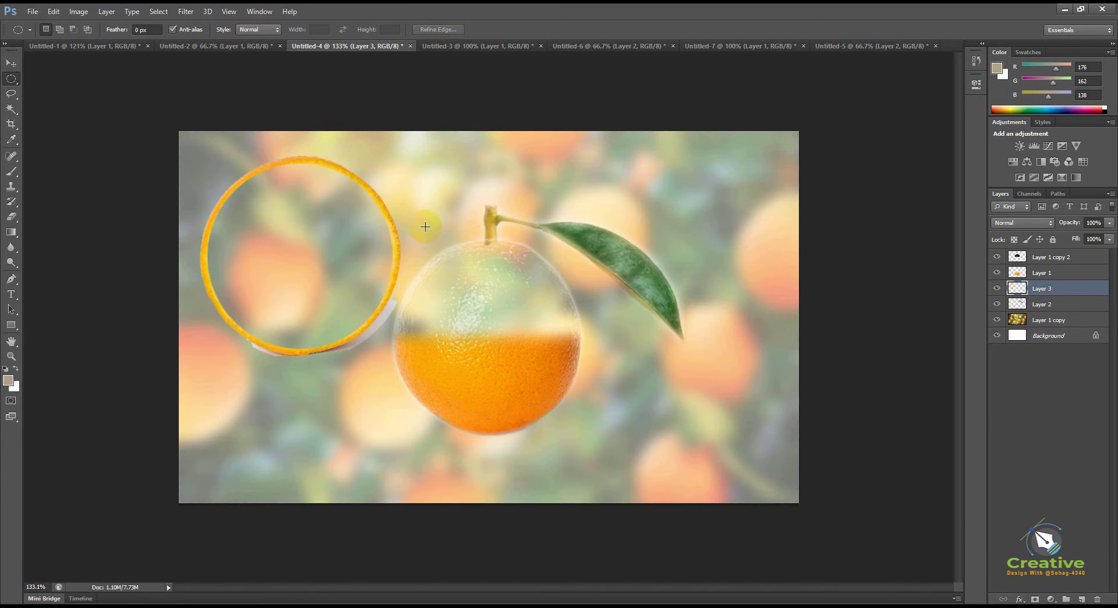
# Step: Shift the leftover peel ring, delete its layer, and undo the deletion
pyautogui.press('b')
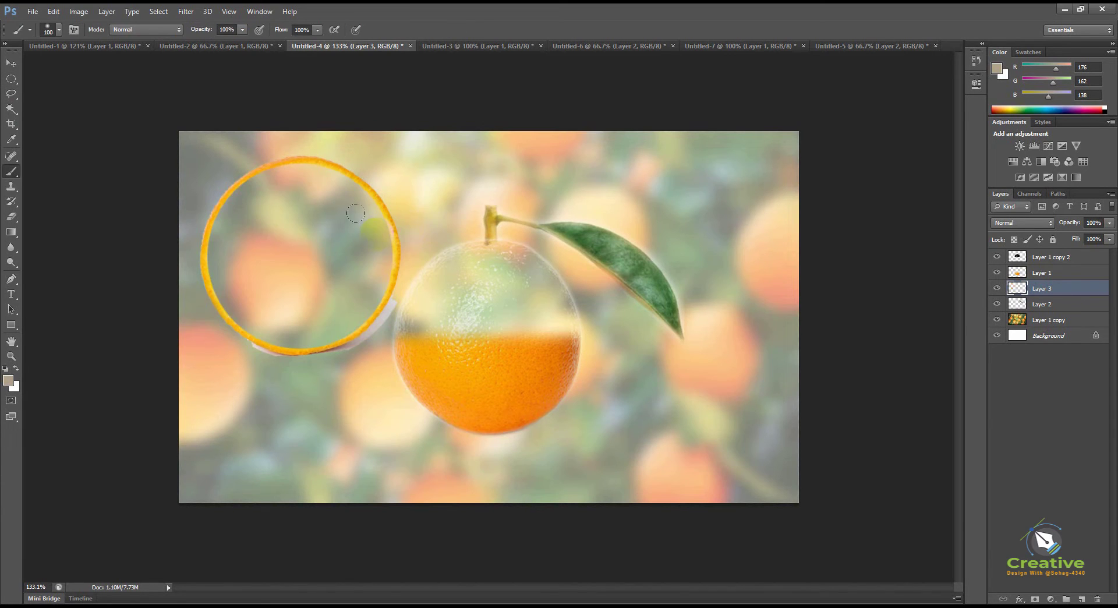
pyautogui.click(11, 62)
pyautogui.moveTo(360, 186); pyautogui.dragTo(362, 175)
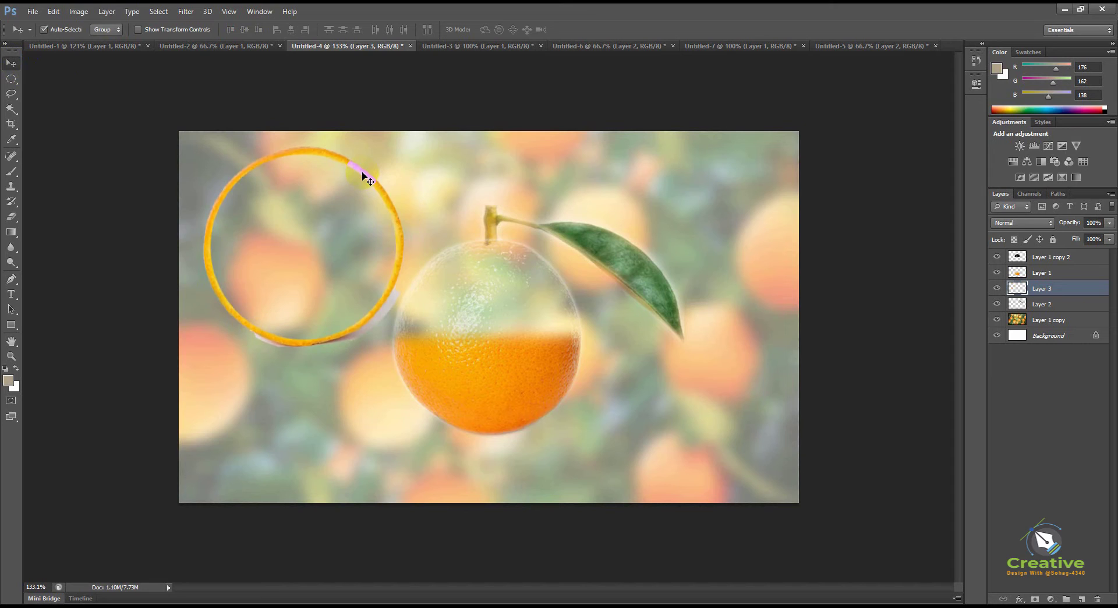
pyautogui.press('Delete')
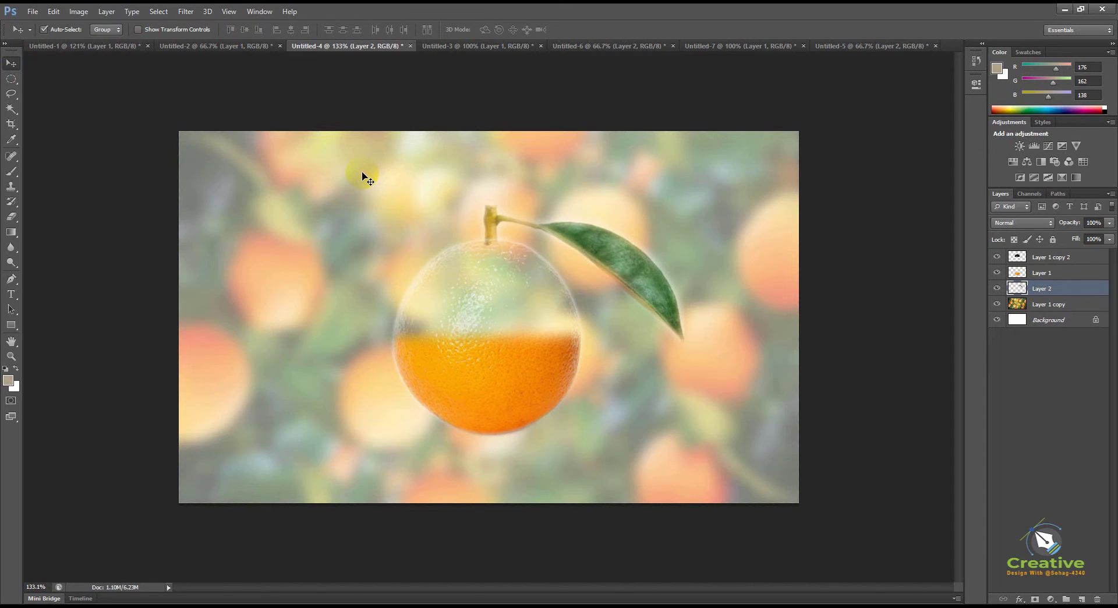
pyautogui.hotkey('ctrl', 'z')
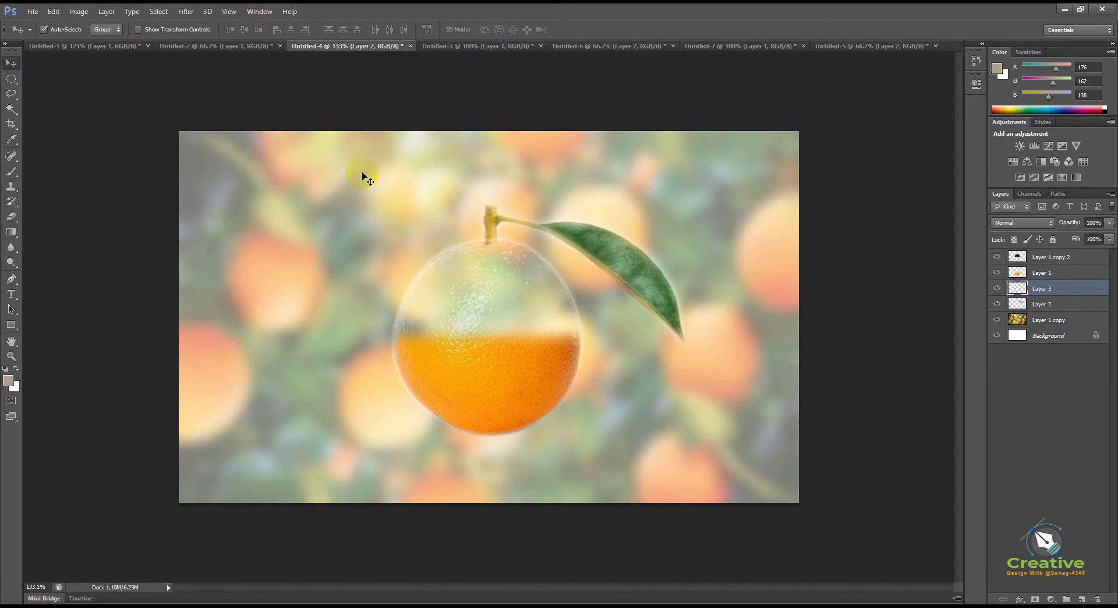
# Step: Place the trimmed orange slice over the upper part of the glass orange, and make Layer 3 the active layer
pyautogui.moveTo(457, 282); pyautogui.dragTo(541, 263)
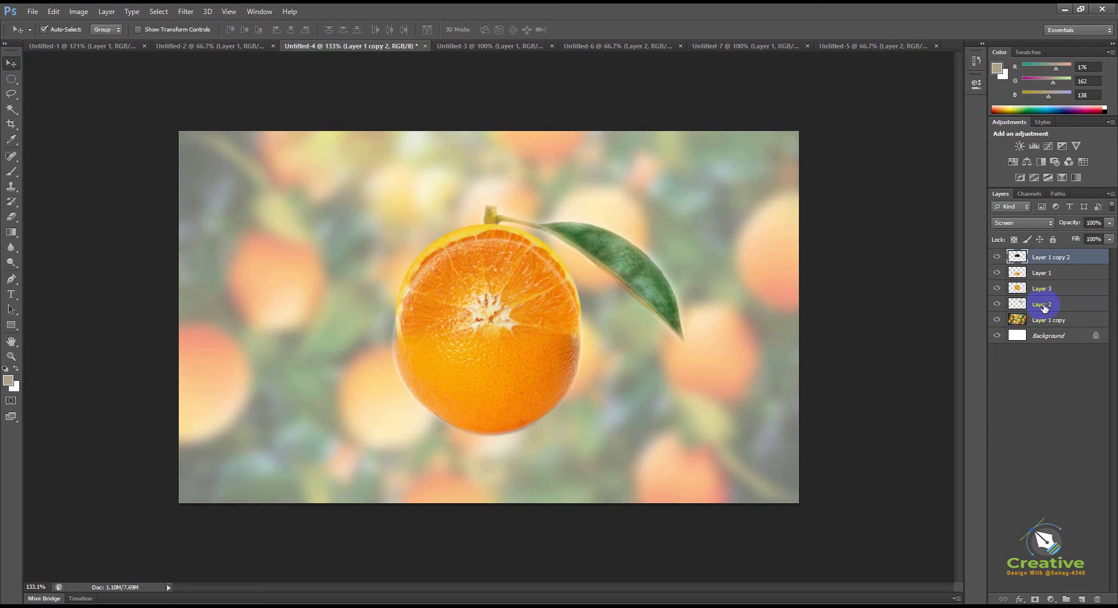
pyautogui.click(997, 272)
pyautogui.click(997, 273)
pyautogui.click(997, 289)
pyautogui.click(998, 289)
pyautogui.click(1046, 289)
pyautogui.moveTo(530, 280); pyautogui.dragTo(347, 236)
pyautogui.moveTo(434, 285); pyautogui.dragTo(530, 279)
pyautogui.click(1059, 294)
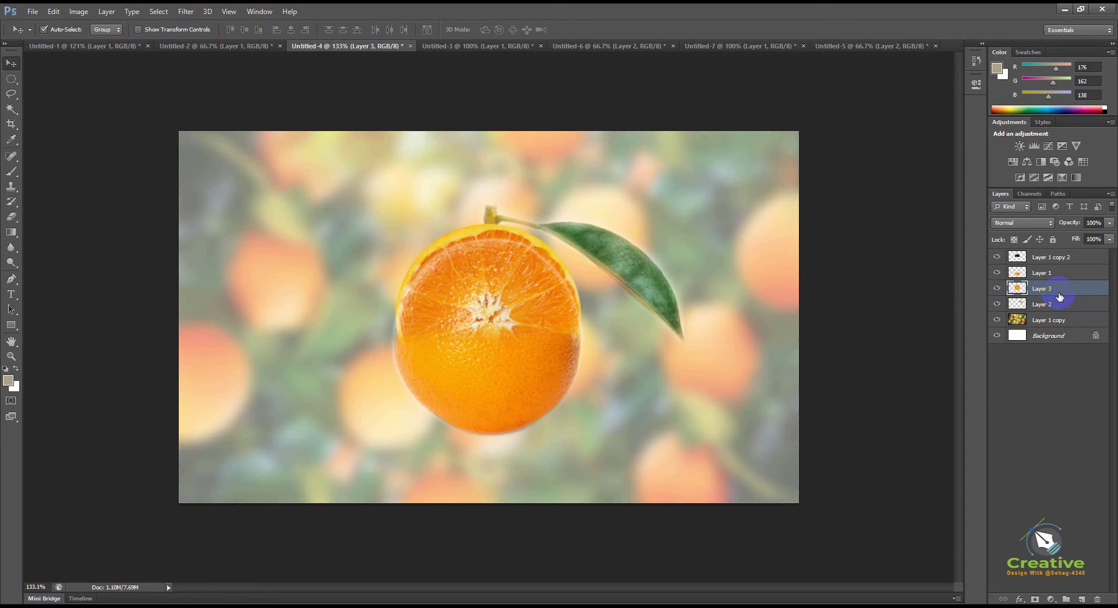
# Step: Move Layer 3 above Layer 1 in the layer stack and position the orange slice over the lower half of the orange
pyautogui.moveTo(482, 234); pyautogui.dragTo(489, 329)
pyautogui.hotkey('ctrl', 't')
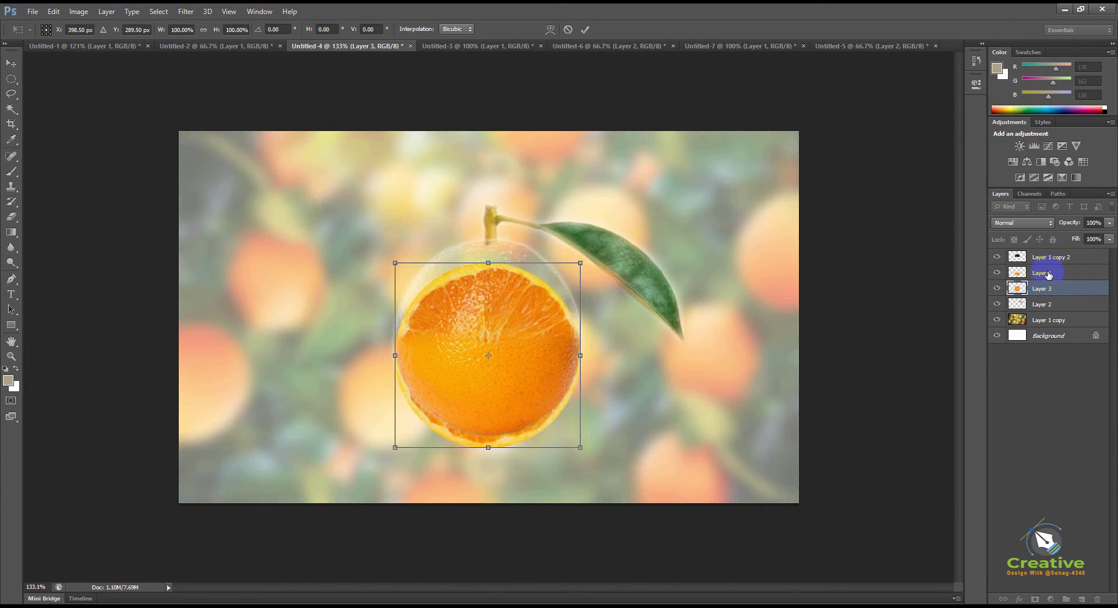
pyautogui.press('Return')
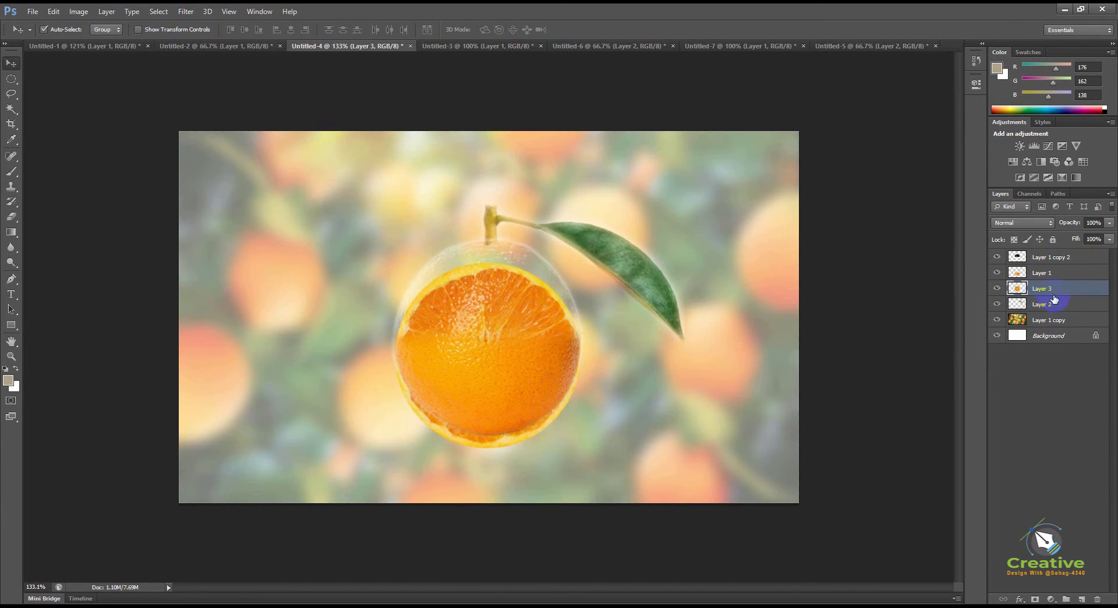
pyautogui.moveTo(1054, 297); pyautogui.dragTo(1053, 266)
pyautogui.moveTo(482, 334); pyautogui.dragTo(502, 357)
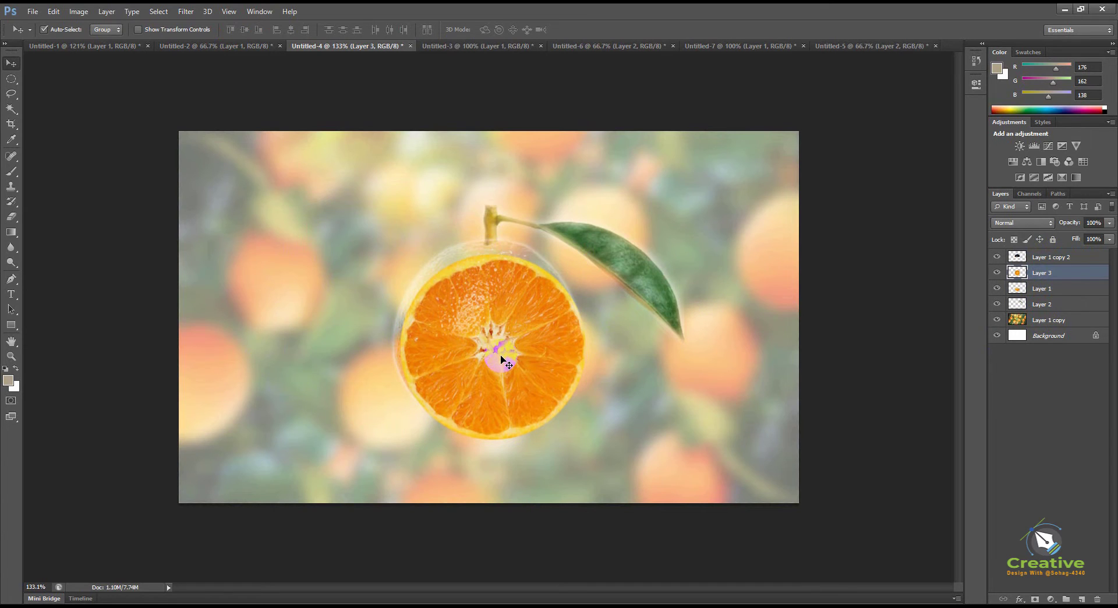
# Step: Squash the orange slice vertically into a flat ellipse that fits the cut face of the orange half
pyautogui.hotkey('ctrl', 't')
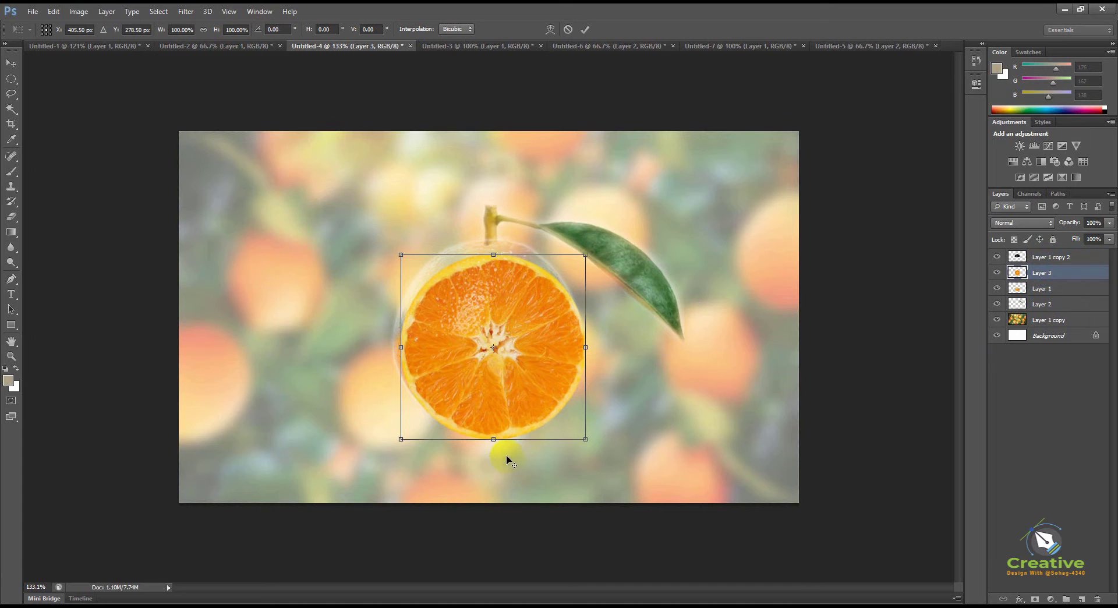
pyautogui.moveTo(494, 440); pyautogui.dragTo(489, 357)
pyautogui.press('Return')
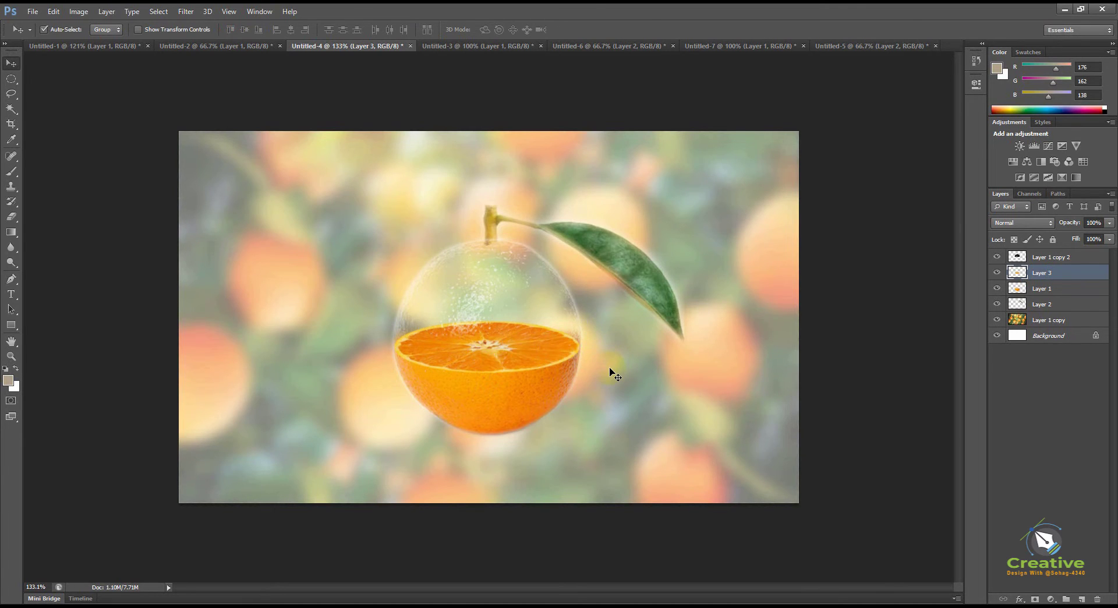
pyautogui.moveTo(539, 439); pyautogui.dragTo(502, 391)
pyautogui.hotkey('ctrl', 'z')
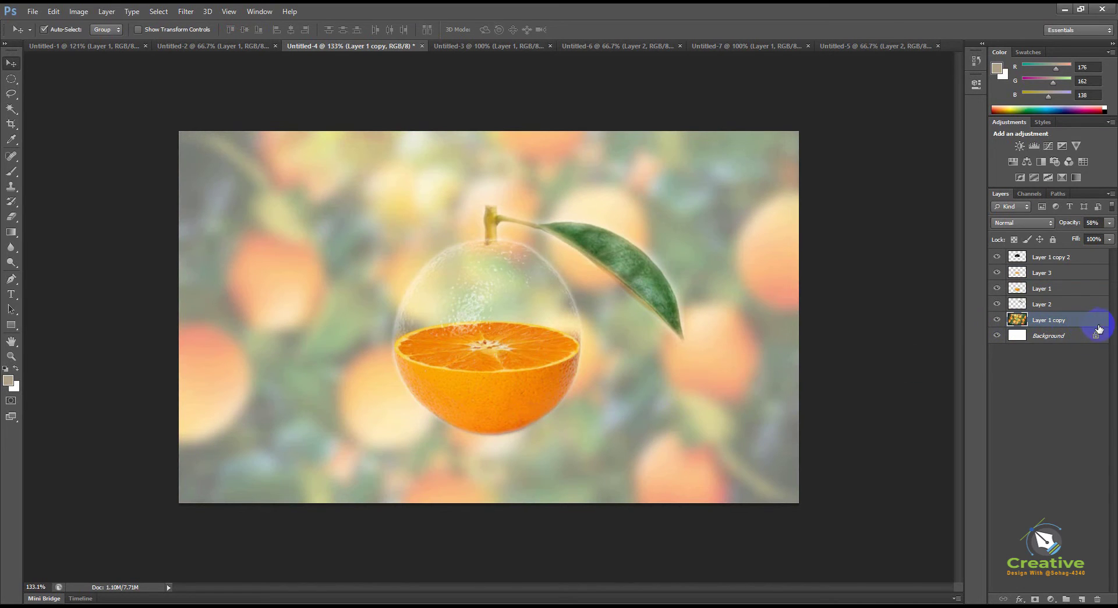
# Step: Lock the blurred orange-tree background layer, Layer 1 copy
pyautogui.click(1097, 241)
pyautogui.click(1073, 355)
pyautogui.click(998, 320)
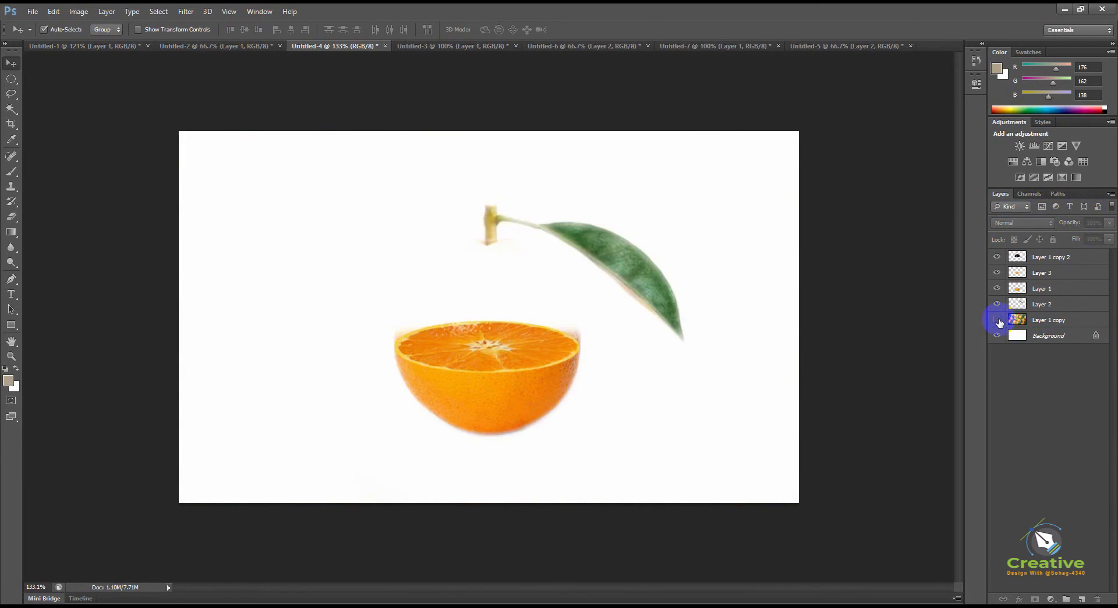
pyautogui.click(997, 319)
pyautogui.click(1072, 320)
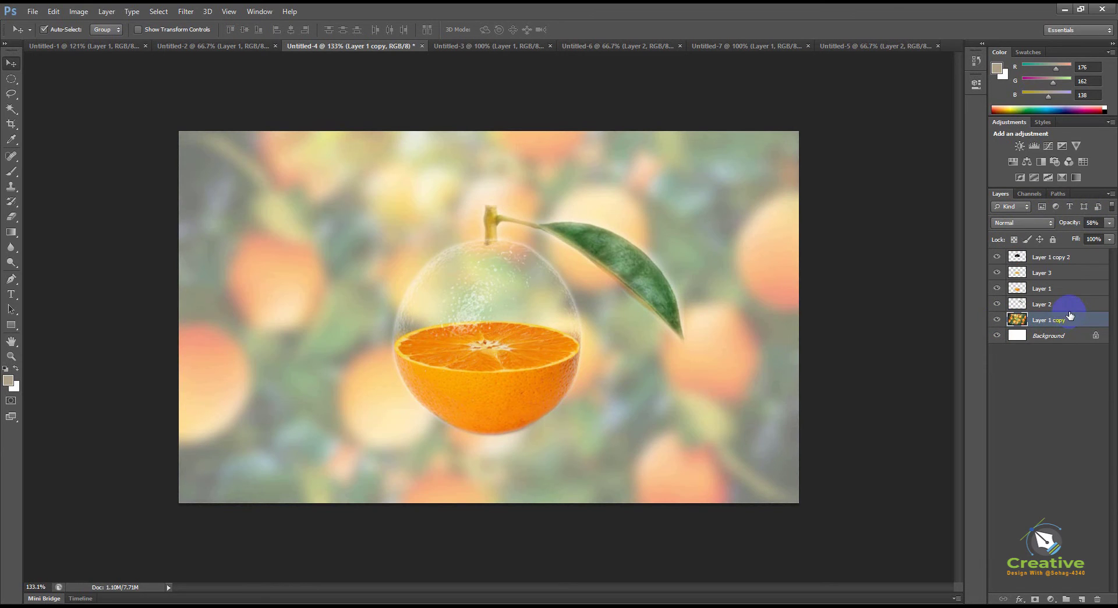
pyautogui.click(1053, 239)
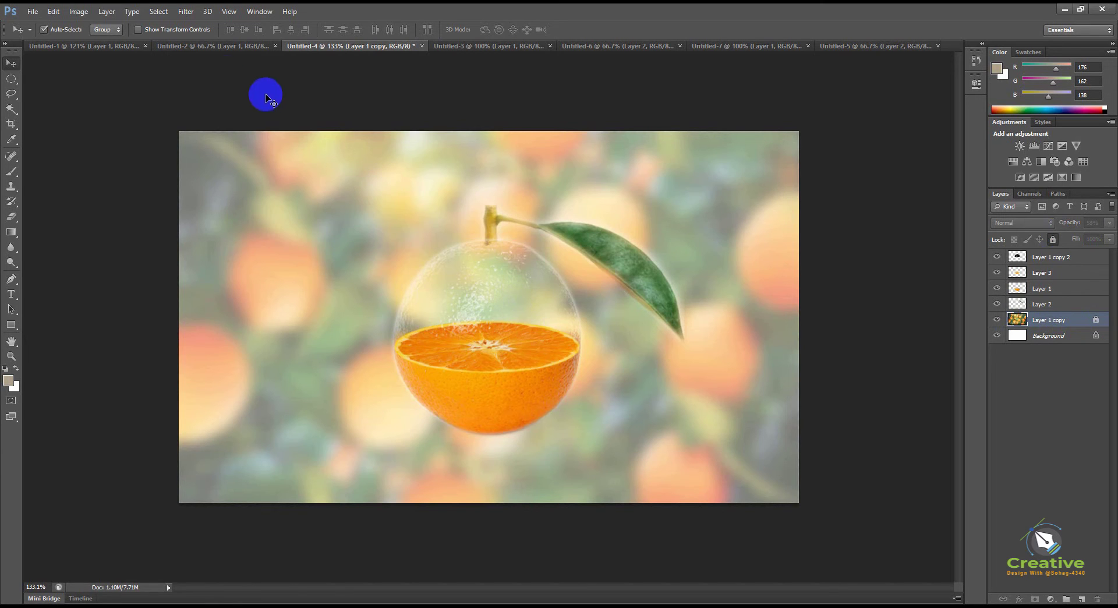
# Step: Copy the potted orange tree from Untitled-6 into the Untitled-4 composite
pyautogui.click(222, 49)
pyautogui.click(488, 48)
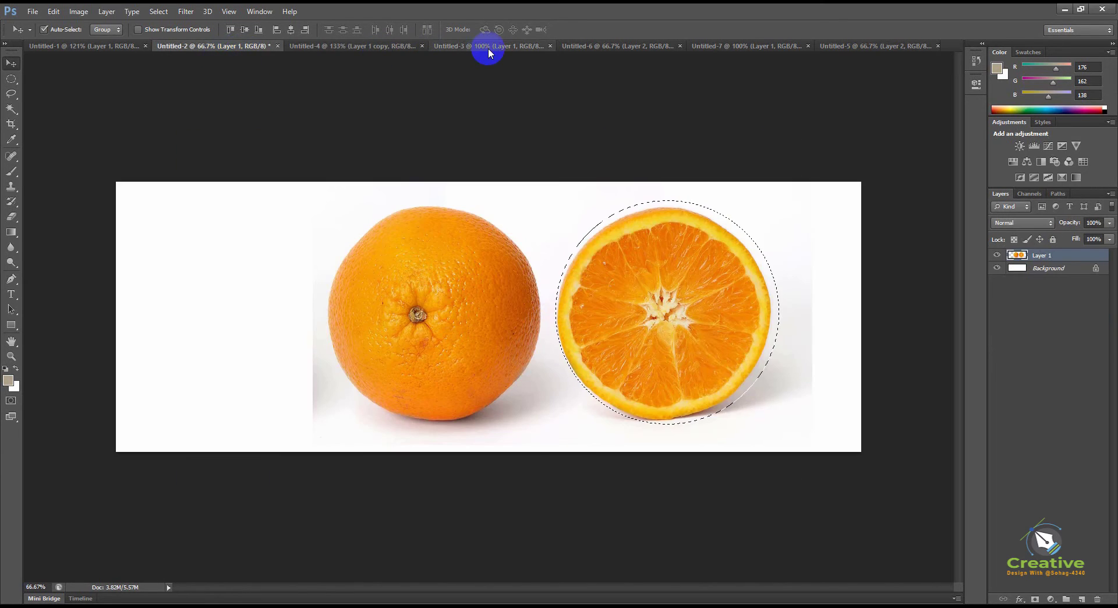
pyautogui.click(614, 48)
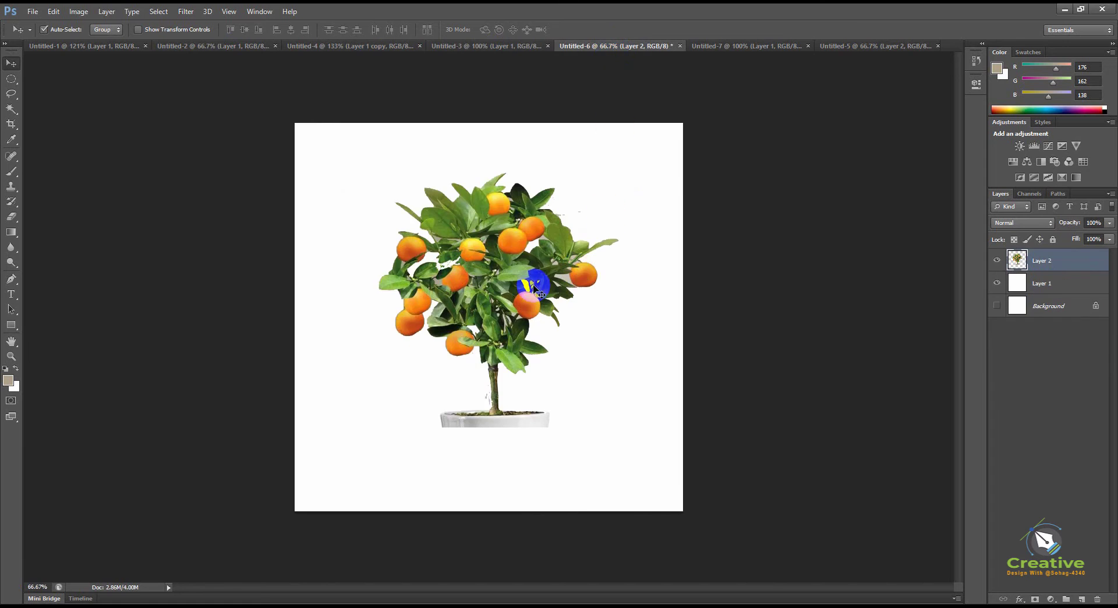
pyautogui.moveTo(495, 236); pyautogui.dragTo(436, 162)
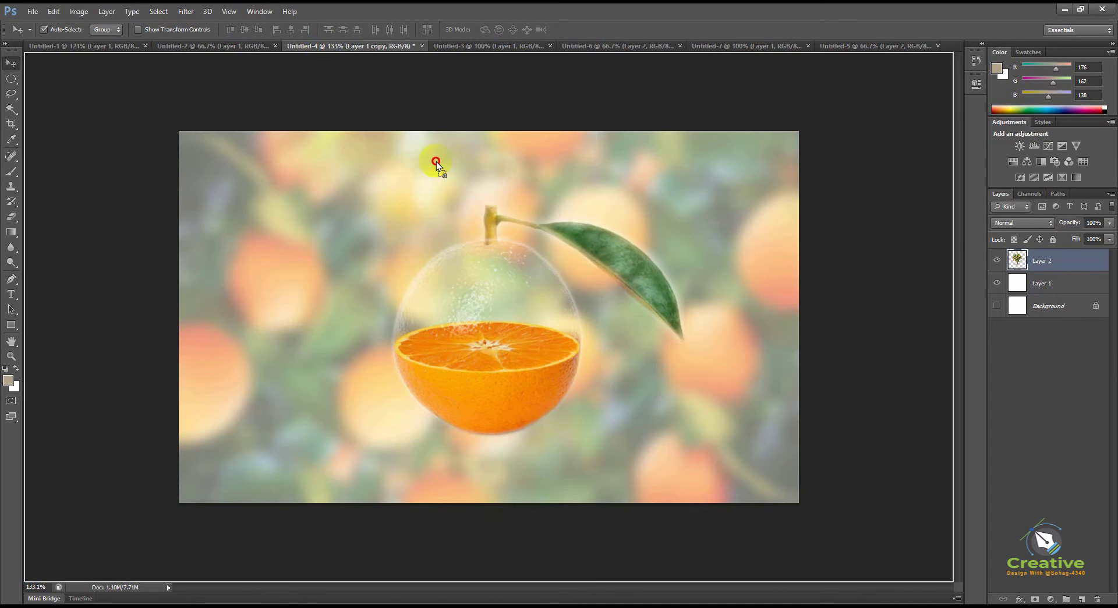
pyautogui.moveTo(496, 268); pyautogui.dragTo(494, 277)
# Step: Scale the orange tree to about 19.4% inside the glass orange and move Layer 4 above Layer 3 in the stack
pyautogui.hotkey('ctrl', 't')
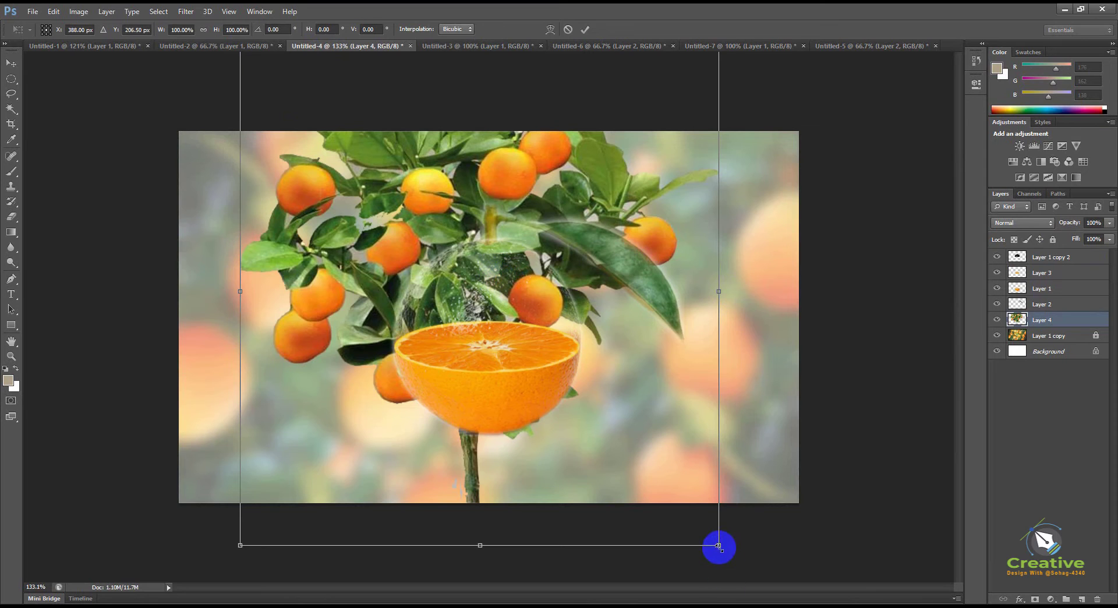
pyautogui.moveTo(719, 545); pyautogui.dragTo(546, 324)
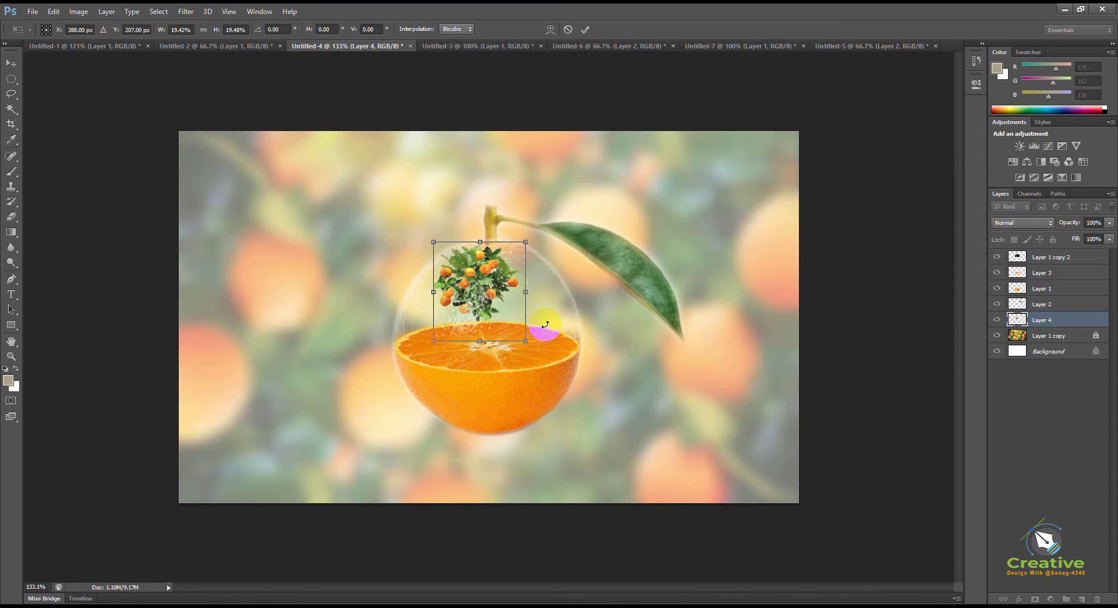
pyautogui.press('Return')
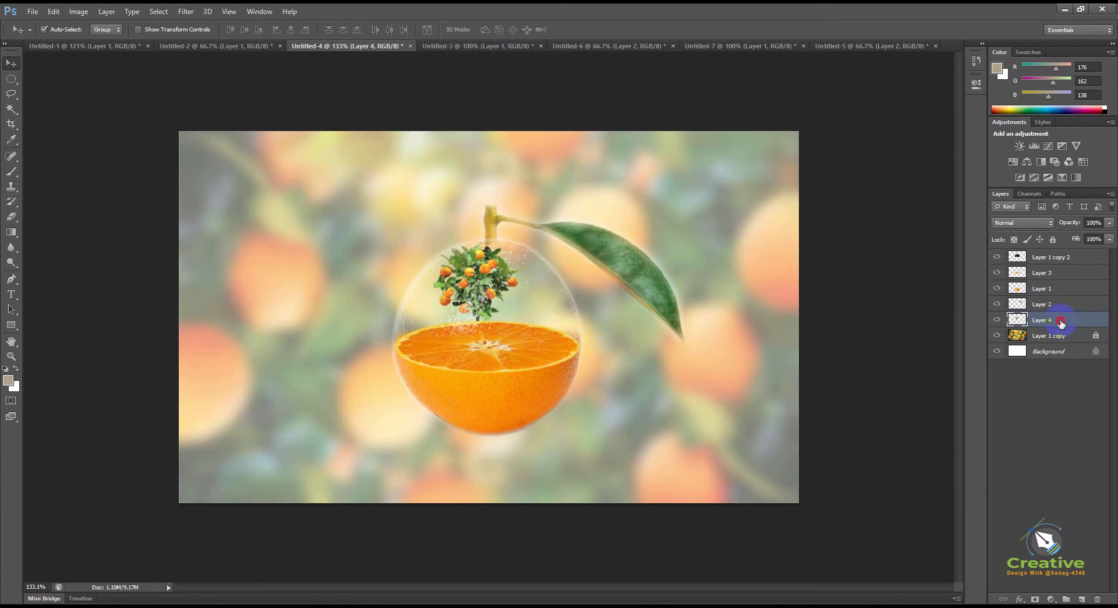
pyautogui.moveTo(1061, 322); pyautogui.dragTo(1056, 266)
pyautogui.moveTo(480, 288); pyautogui.dragTo(493, 291)
pyautogui.hotkey('ctrl', 'z')
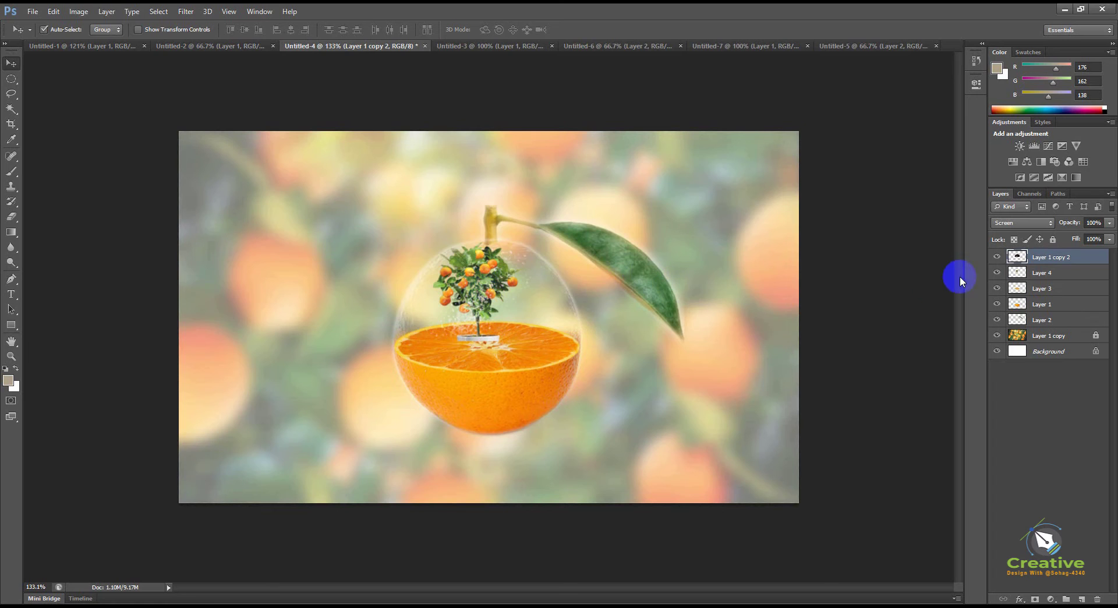
# Step: Hide Layer 1 copy 2, centre the tree above the orange slice, and erase its white pot with a rectangular selection
pyautogui.click(997, 256)
pyautogui.moveTo(474, 286); pyautogui.dragTo(479, 287)
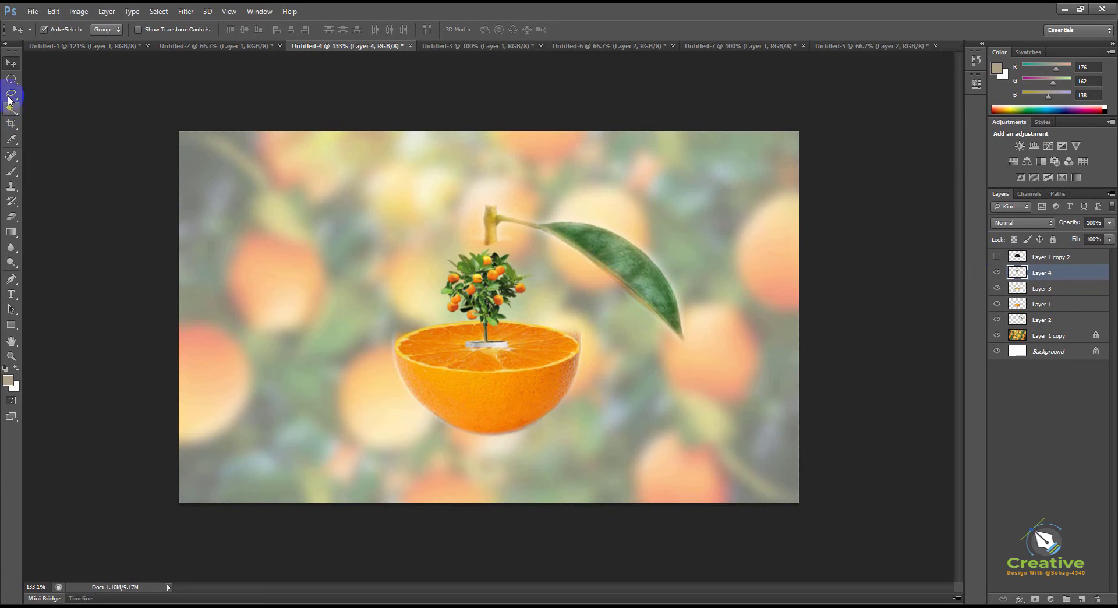
pyautogui.rightClick(11, 79)
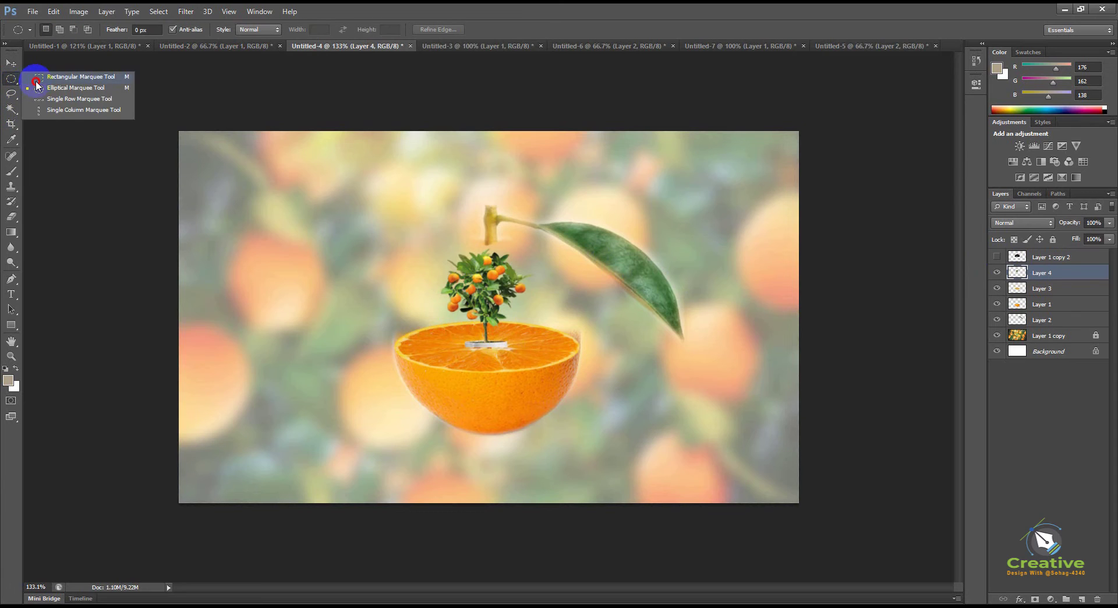
pyautogui.click(46, 71)
pyautogui.moveTo(461, 338); pyautogui.dragTo(514, 352)
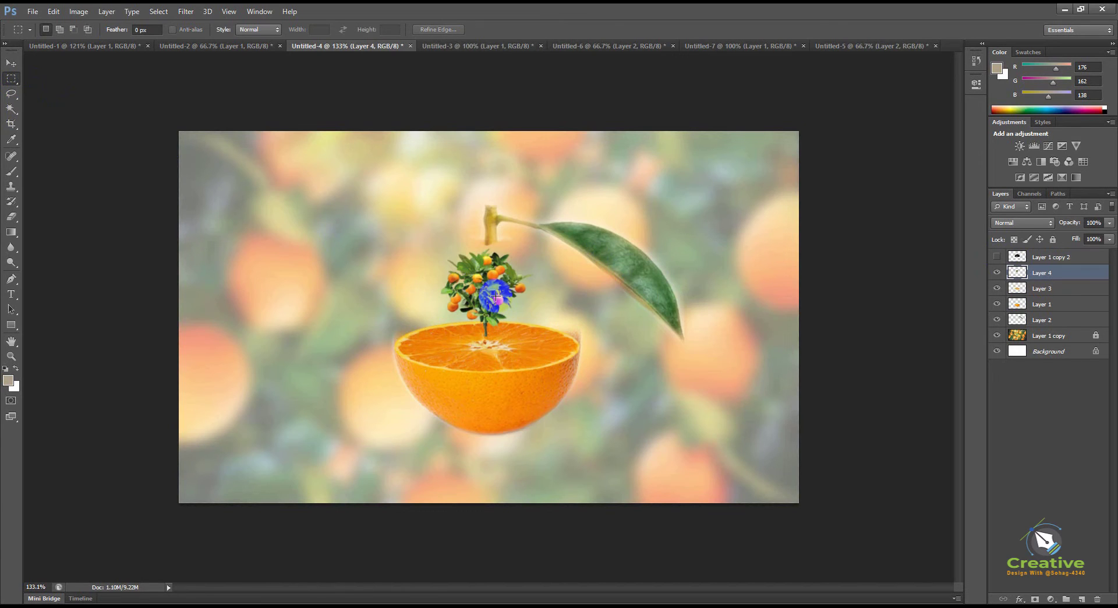
# Step: Lower the tree so its trunk stands on the slice's centre, and compare it with the glass layer shown and hidden
pyautogui.press('v')
pyautogui.moveTo(481, 288); pyautogui.dragTo(482, 299)
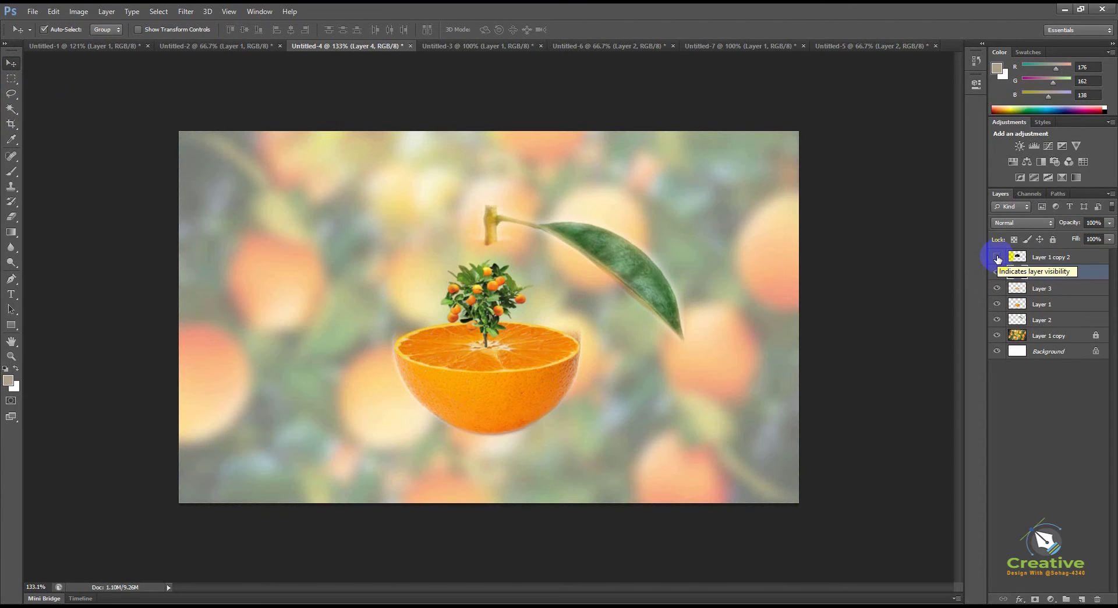
pyautogui.click(997, 257)
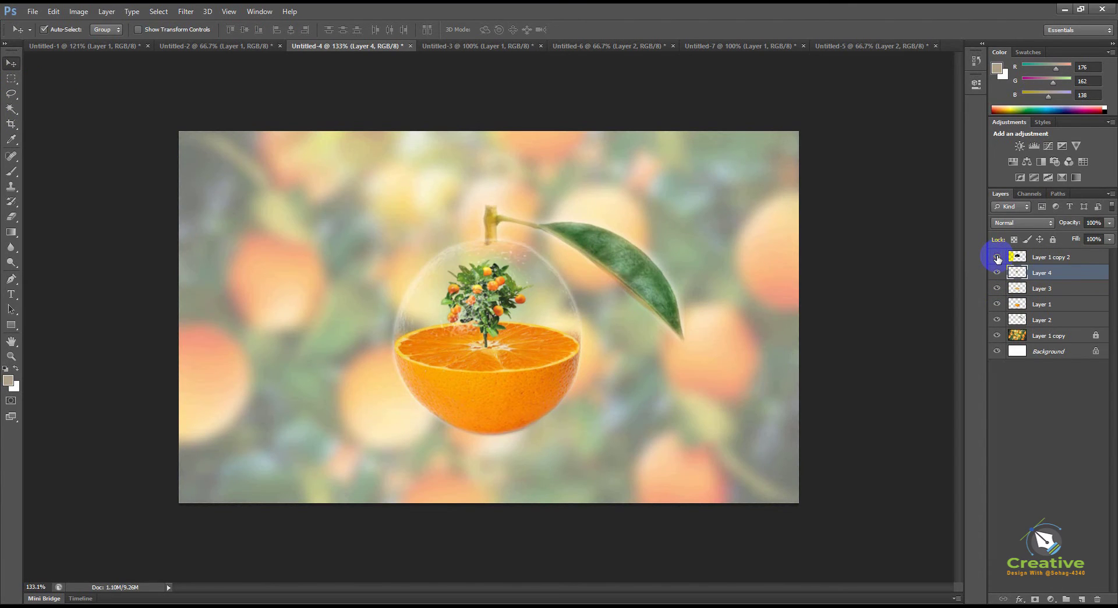
pyautogui.click(997, 258)
pyautogui.click(997, 257)
pyautogui.click(998, 257)
pyautogui.click(1058, 273)
pyautogui.click(832, 305)
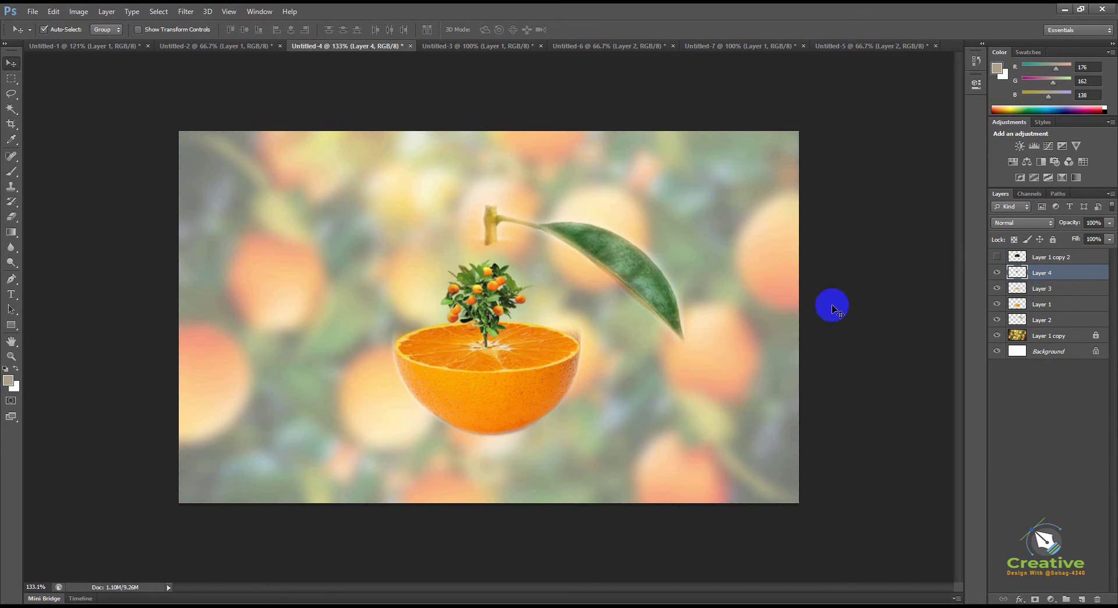
# Step: Scale the tree to about 76% with its trunk on the slice's centre, and show Layer 1 copy 2 again
pyautogui.hotkey('ctrl', 't')
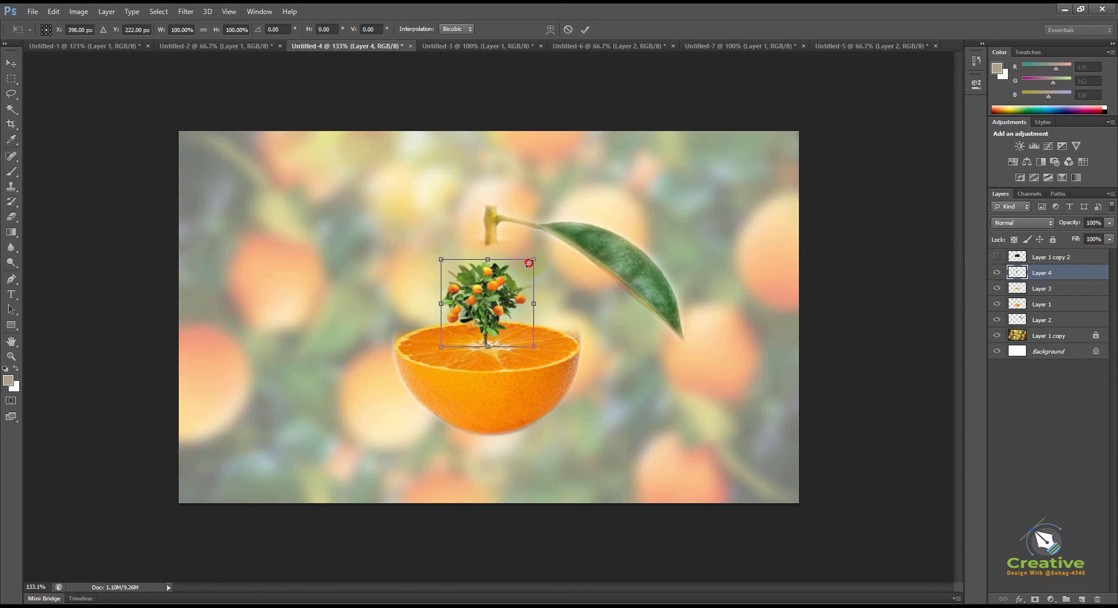
pyautogui.moveTo(529, 263); pyautogui.dragTo(523, 281)
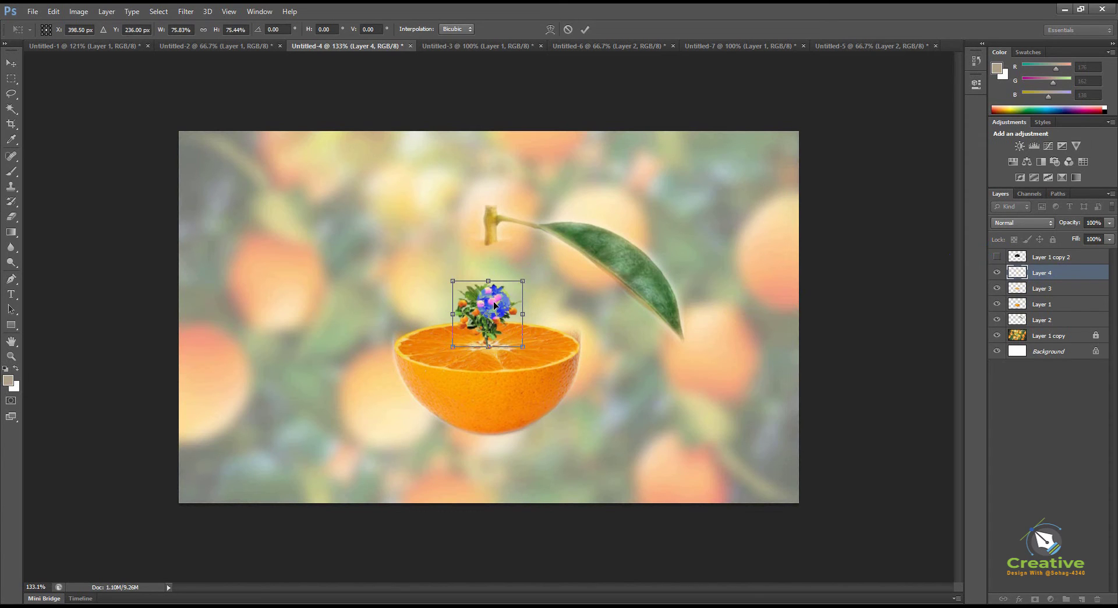
pyautogui.press('Return')
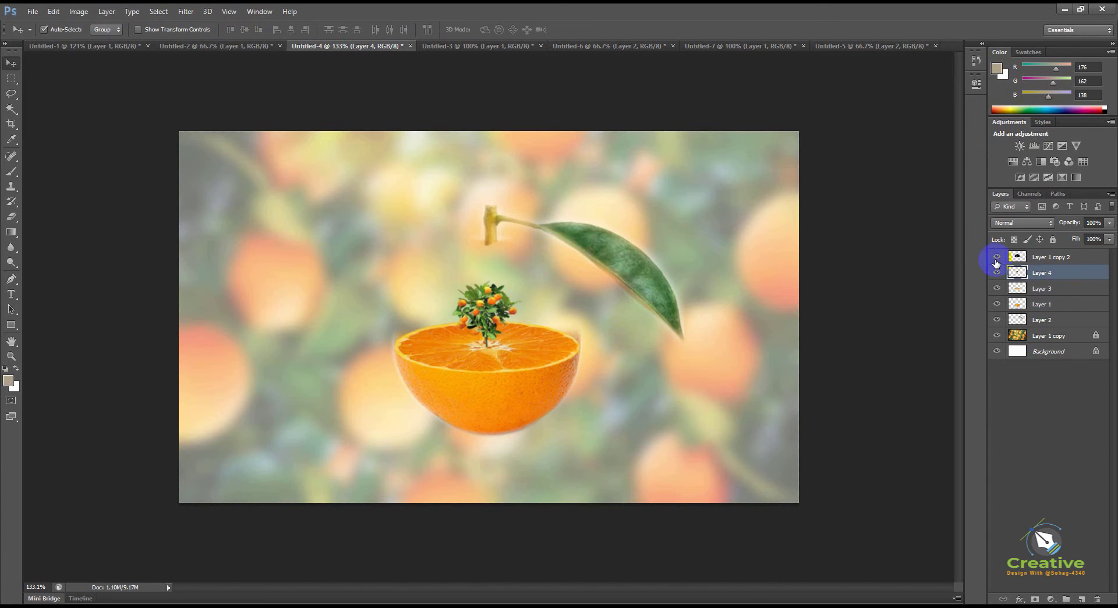
pyautogui.click(997, 259)
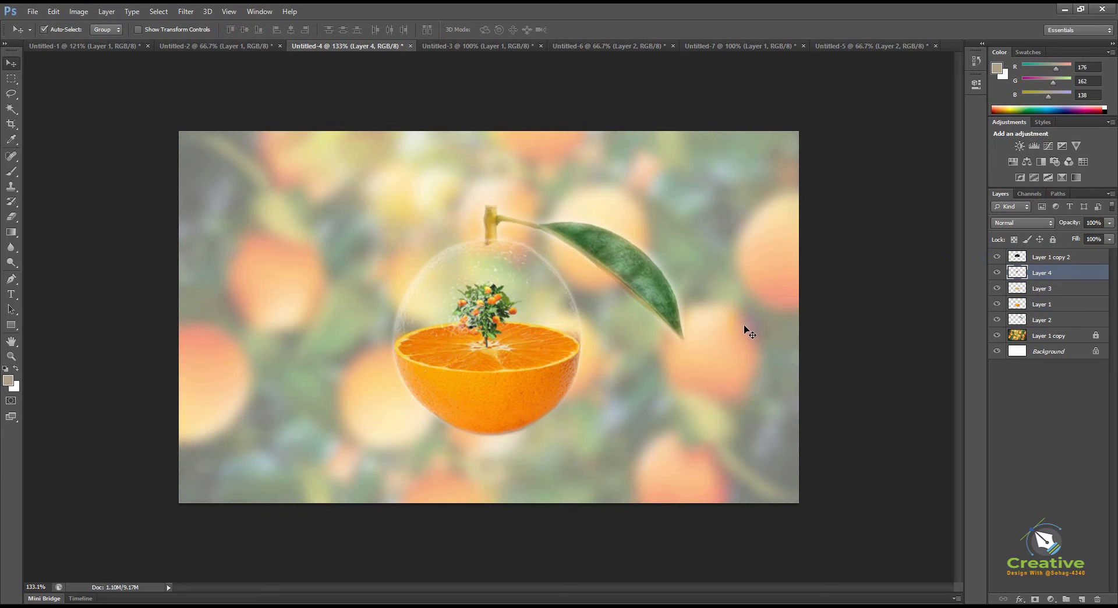
# Step: Copy the water splash from Untitled-7 into the Untitled-4 composite and position it around the orange
pyautogui.click(734, 51)
pyautogui.moveTo(554, 359); pyautogui.dragTo(421, 135)
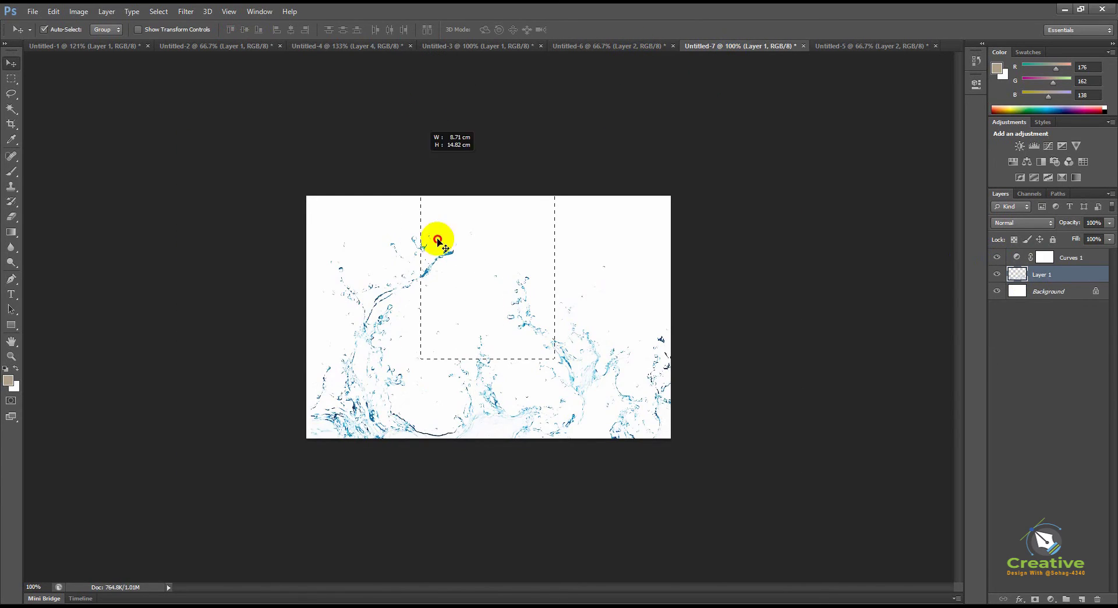
pyautogui.moveTo(438, 240); pyautogui.dragTo(495, 318)
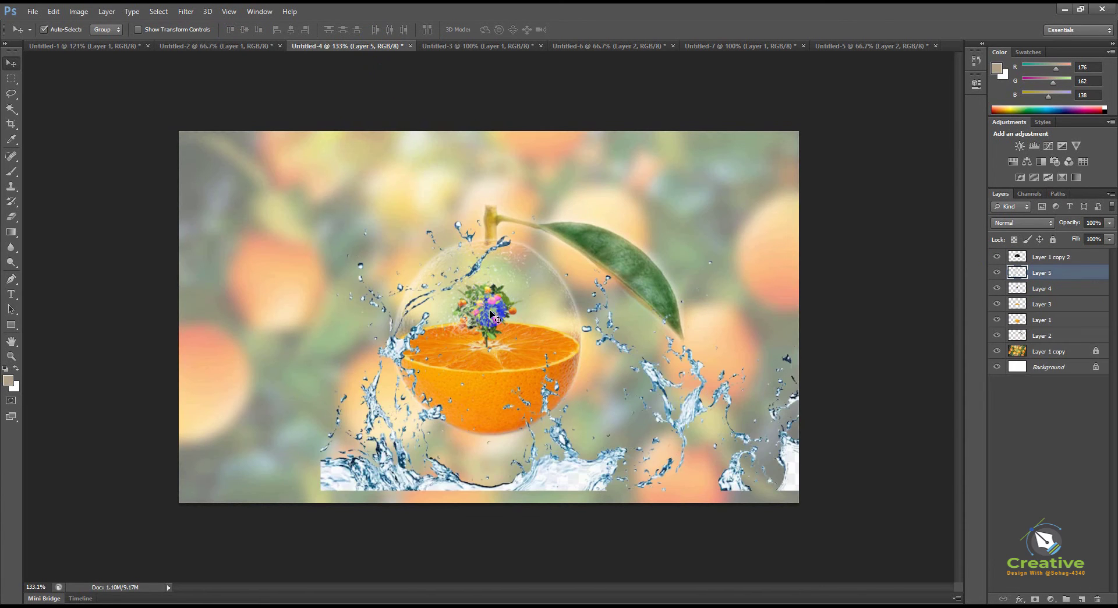
# Step: Scale the Layer 5 water splash down to roughly half size and position it over the lower half of the orange
pyautogui.moveTo(674, 400); pyautogui.dragTo(641, 431)
pyautogui.hotkey('ctrl', 't')
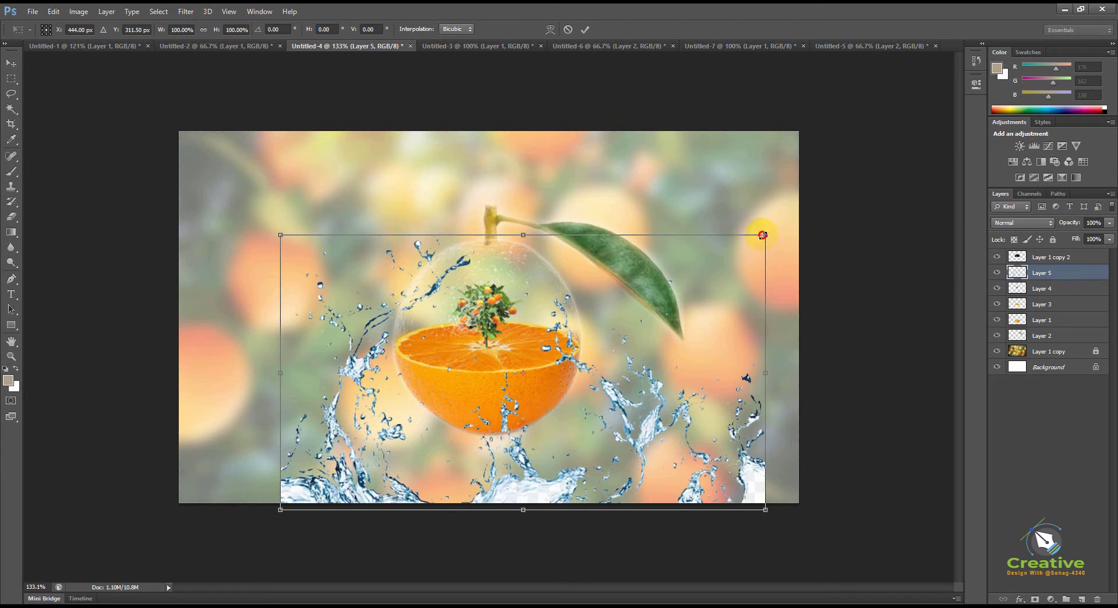
pyautogui.moveTo(763, 235); pyautogui.dragTo(648, 301)
pyautogui.moveTo(539, 382); pyautogui.dragTo(536, 378)
pyautogui.press('Return')
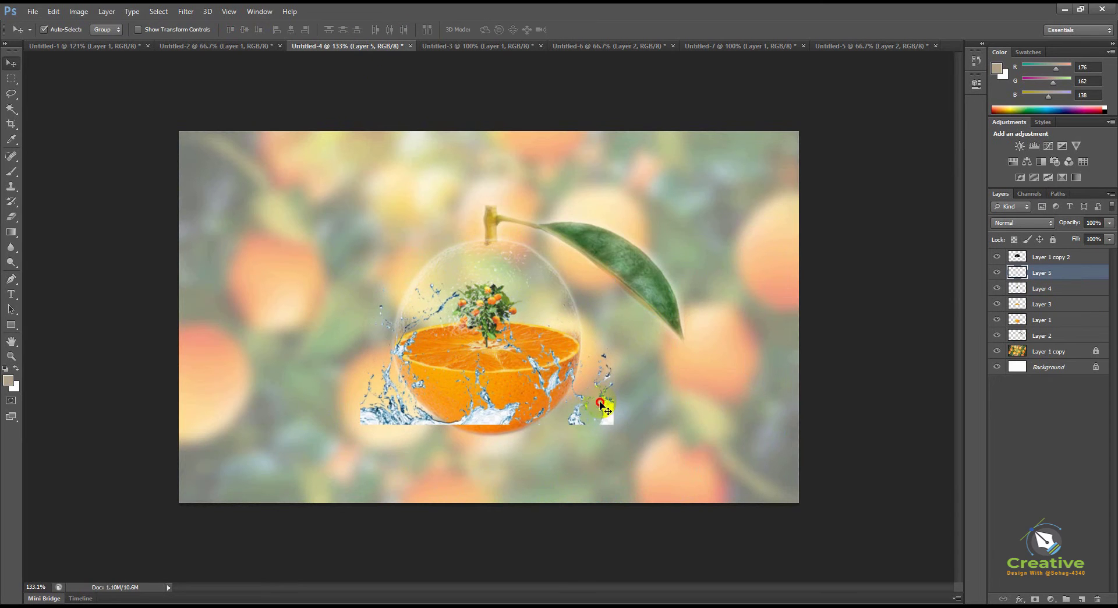
pyautogui.moveTo(599, 402)
pyautogui.mouseDown()
pyautogui.moveTo(599, 425)
pyautogui.moveTo(606, 415)
pyautogui.mouseUp()
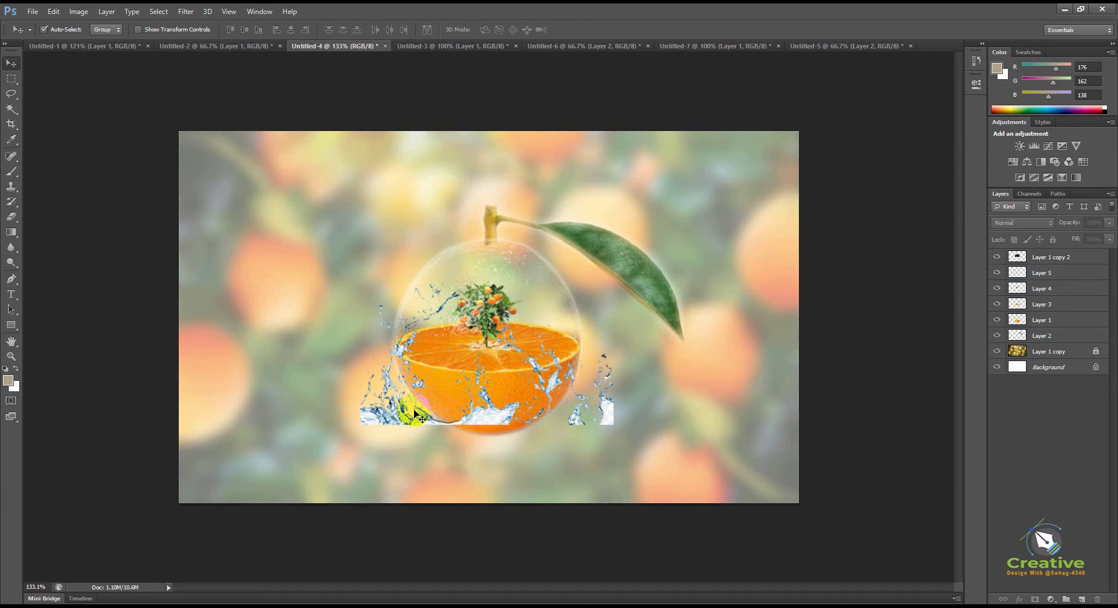
pyautogui.moveTo(402, 407); pyautogui.dragTo(404, 421)
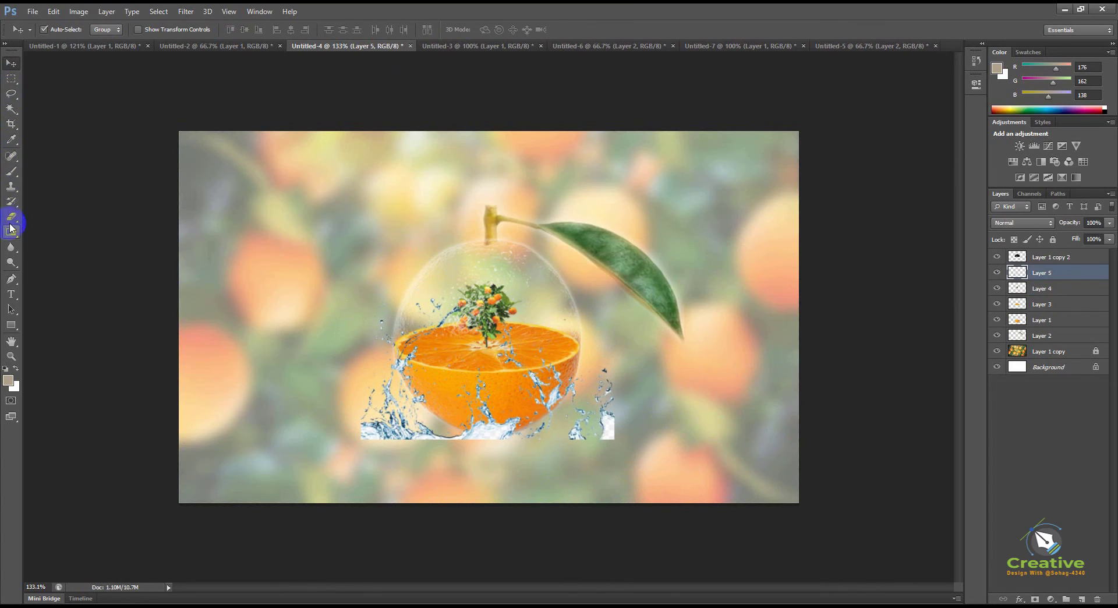
# Step: Erase the splash's straight base and the water beyond the orange on Layer 5 with the Eraser tool
pyautogui.moveTo(11, 217); pyautogui.dragTo(45, 220)
pyautogui.click(45, 220)
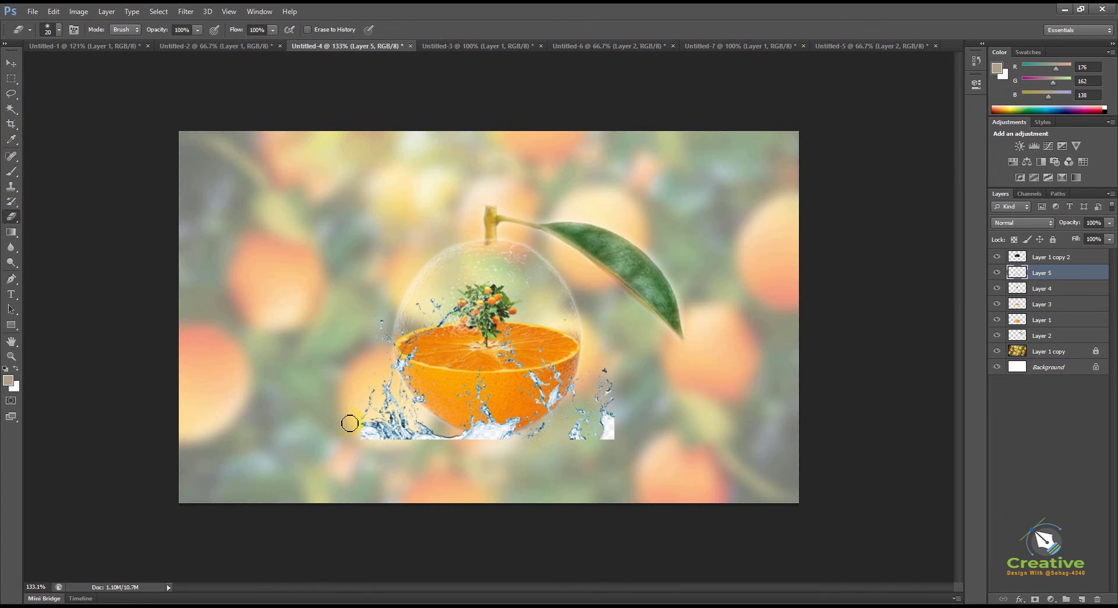
pyautogui.moveTo(486, 475)
pyautogui.mouseDown()
pyautogui.moveTo(339, 389)
pyautogui.moveTo(518, 460)
pyautogui.moveTo(460, 442)
pyautogui.moveTo(521, 445)
pyautogui.moveTo(364, 423)
pyautogui.moveTo(579, 458)
pyautogui.moveTo(507, 444)
pyautogui.moveTo(681, 421)
pyautogui.moveTo(518, 422)
pyautogui.moveTo(623, 379)
pyautogui.mouseUp()
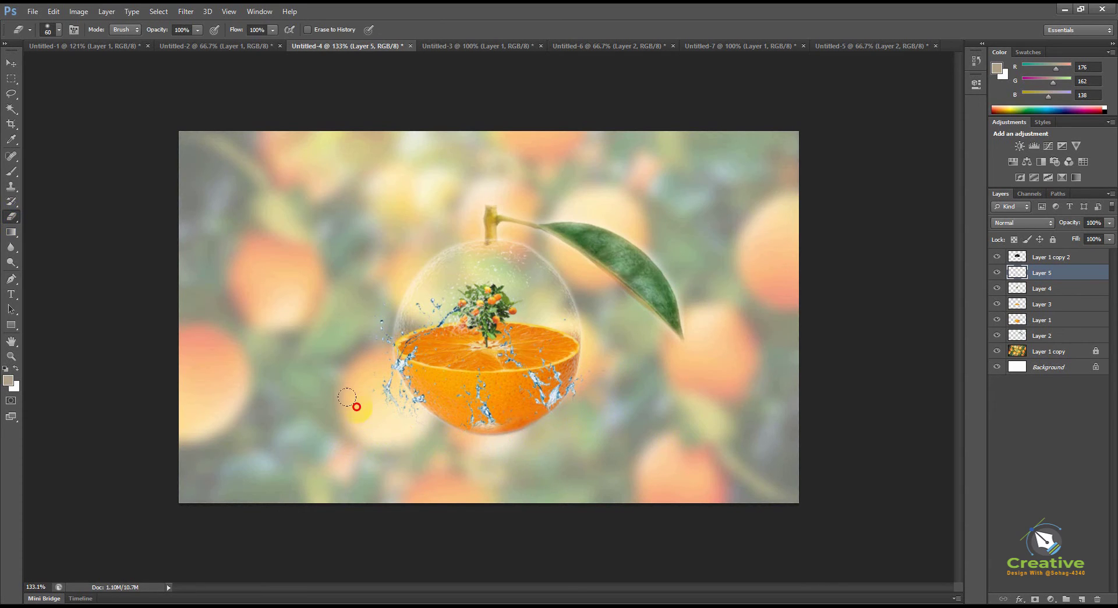
# Step: Nudge the remaining splash down slightly on the orange and set Layer 5's blending mode to Screen
pyautogui.press('v')
pyautogui.moveTo(566, 401); pyautogui.dragTo(565, 406)
pyautogui.click(1033, 225)
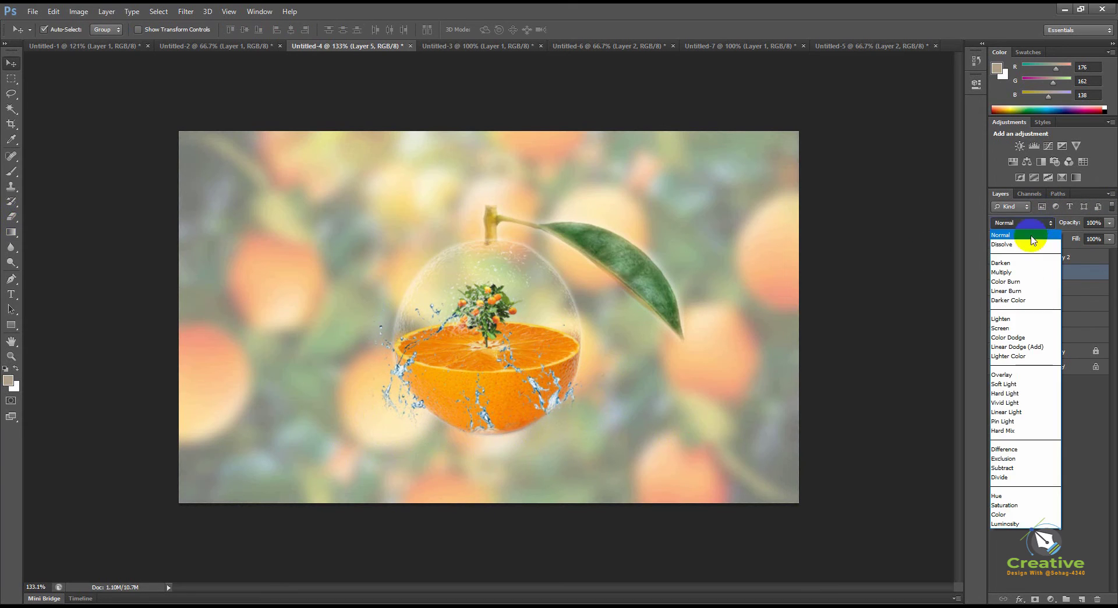
pyautogui.click(1004, 329)
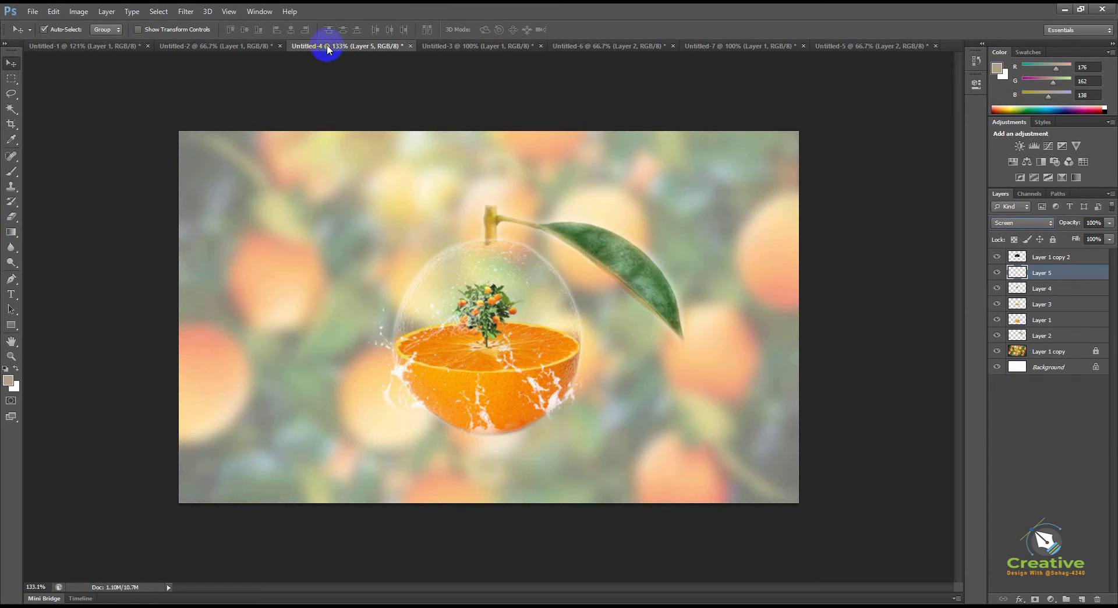
# Step: Copy the crown-shaped water splash from Untitled-5 into the Untitled-4 composite and move it over the orange
pyautogui.click(467, 47)
pyautogui.click(592, 46)
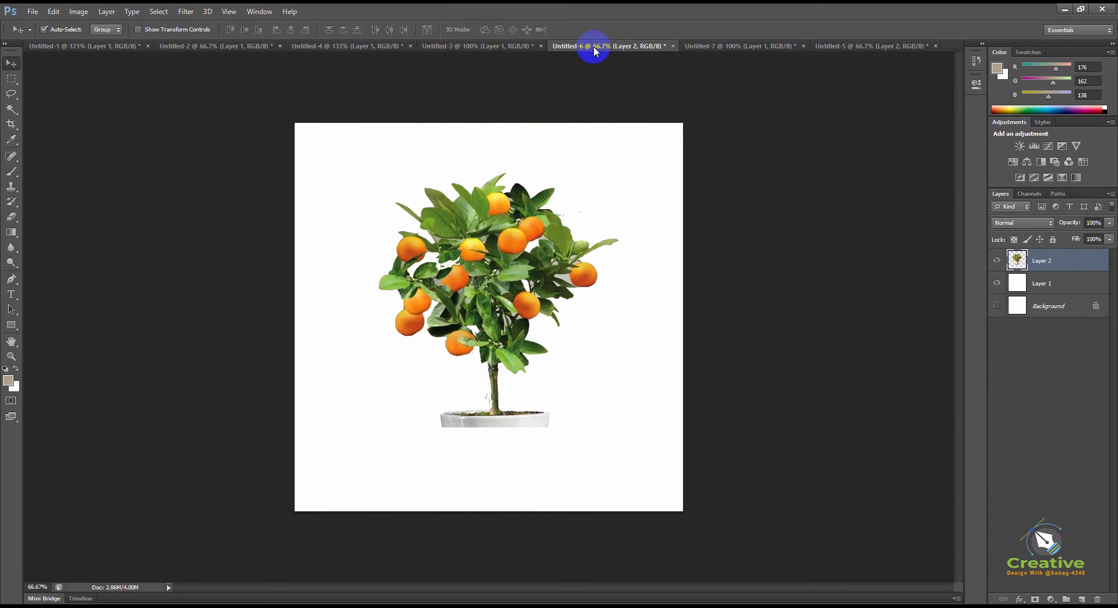
pyautogui.click(713, 46)
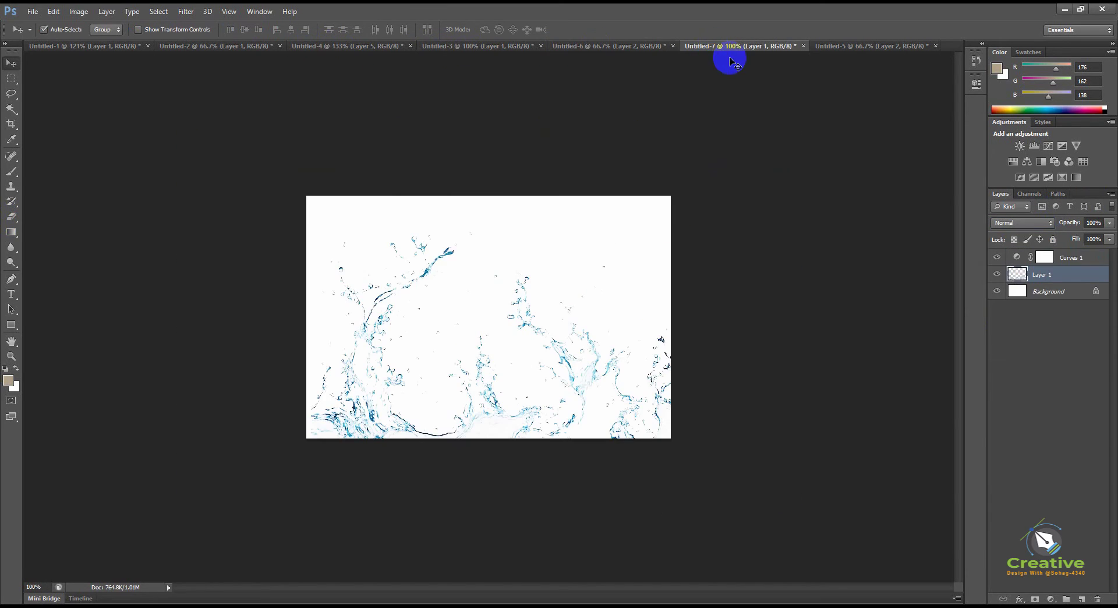
pyautogui.click(846, 46)
pyautogui.moveTo(505, 304); pyautogui.dragTo(421, 300)
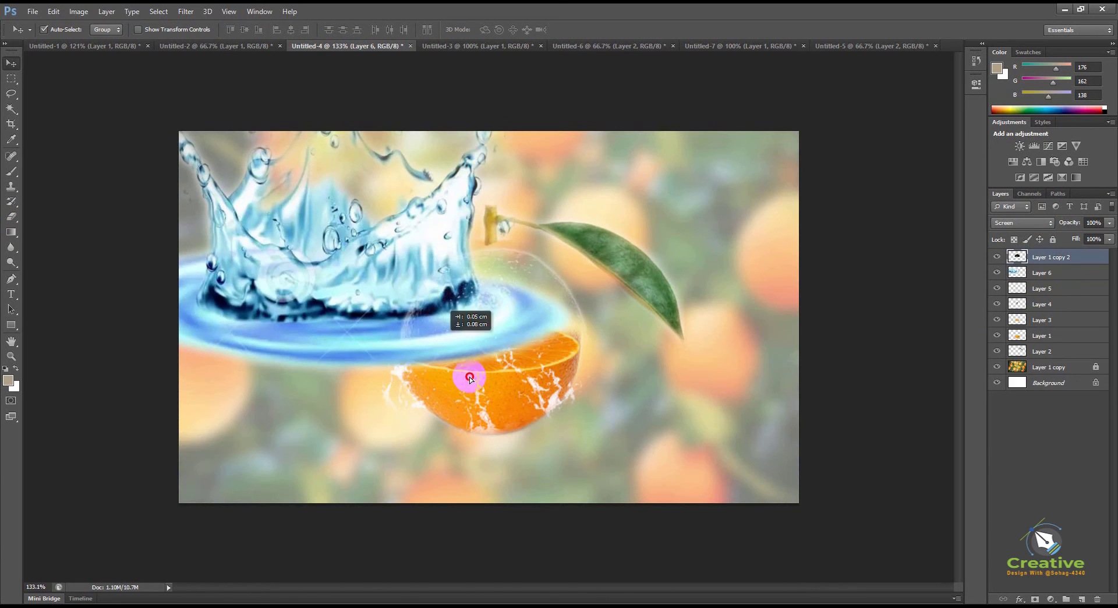
pyautogui.click(345, 291)
pyautogui.rightClick(325, 263)
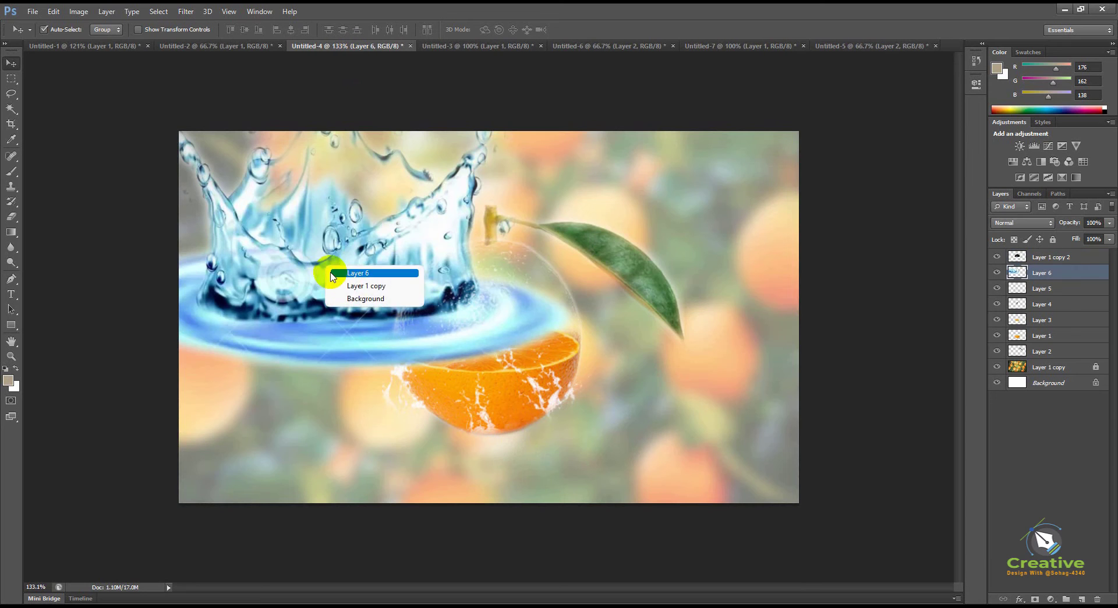
pyautogui.click(334, 272)
pyautogui.moveTo(302, 276); pyautogui.dragTo(417, 410)
# Step: Scale the crown splash to about 82% and lower it so its rim surrounds the orange
pyautogui.hotkey('ctrl', 't')
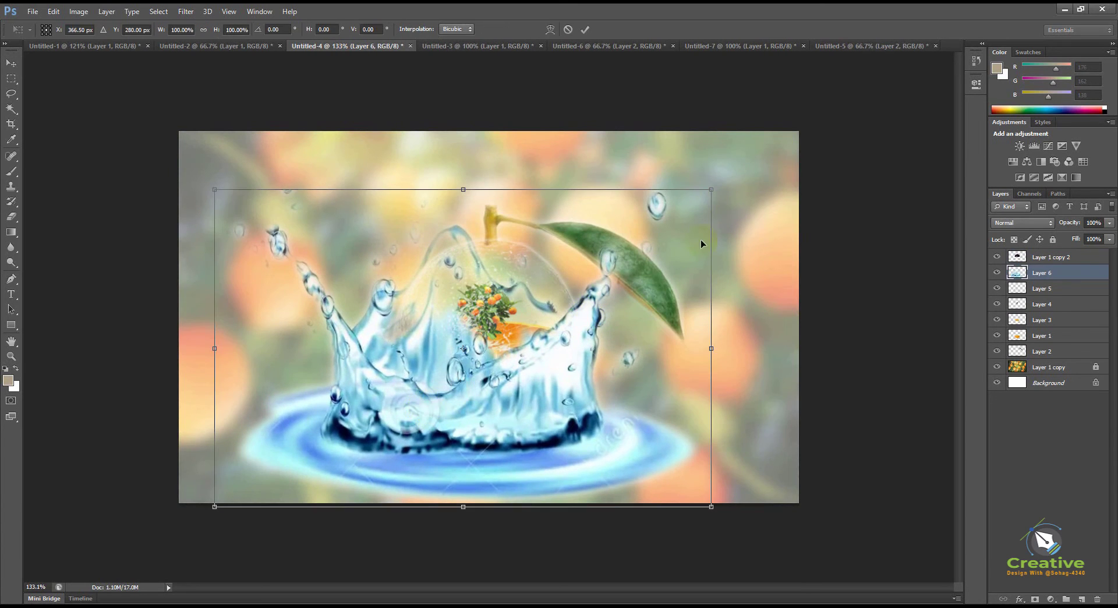
pyautogui.moveTo(711, 192); pyautogui.dragTo(668, 220)
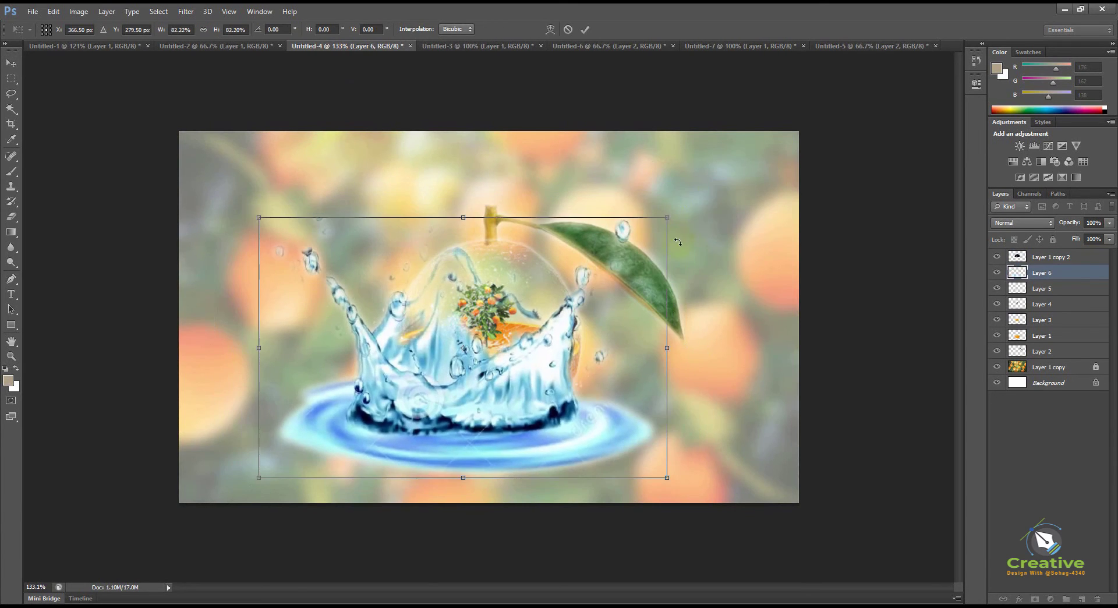
pyautogui.moveTo(551, 456); pyautogui.dragTo(552, 467)
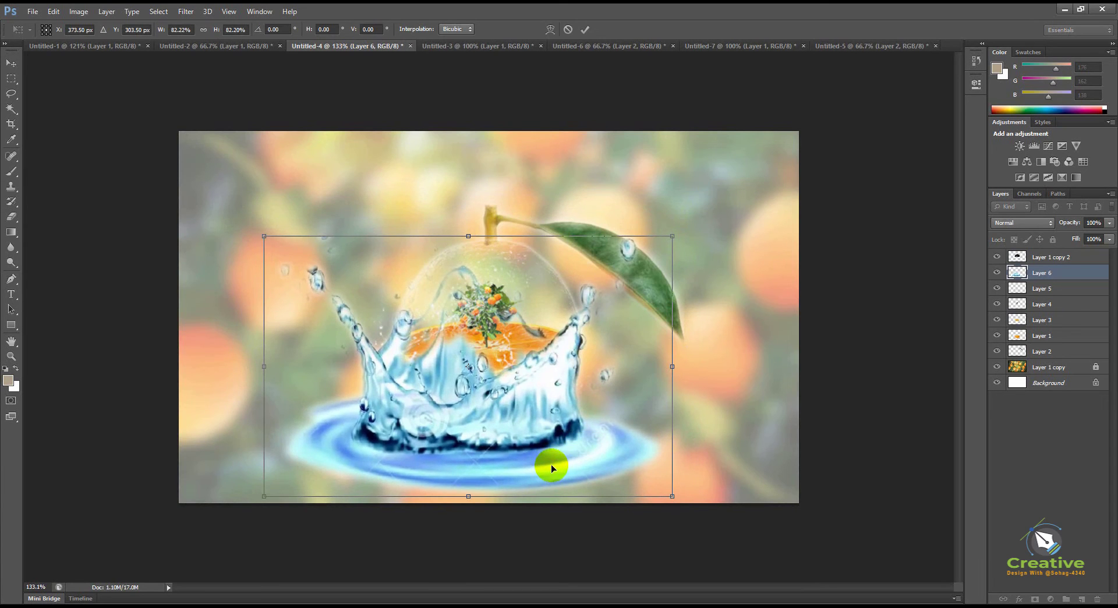
pyautogui.doubleClick(567, 448)
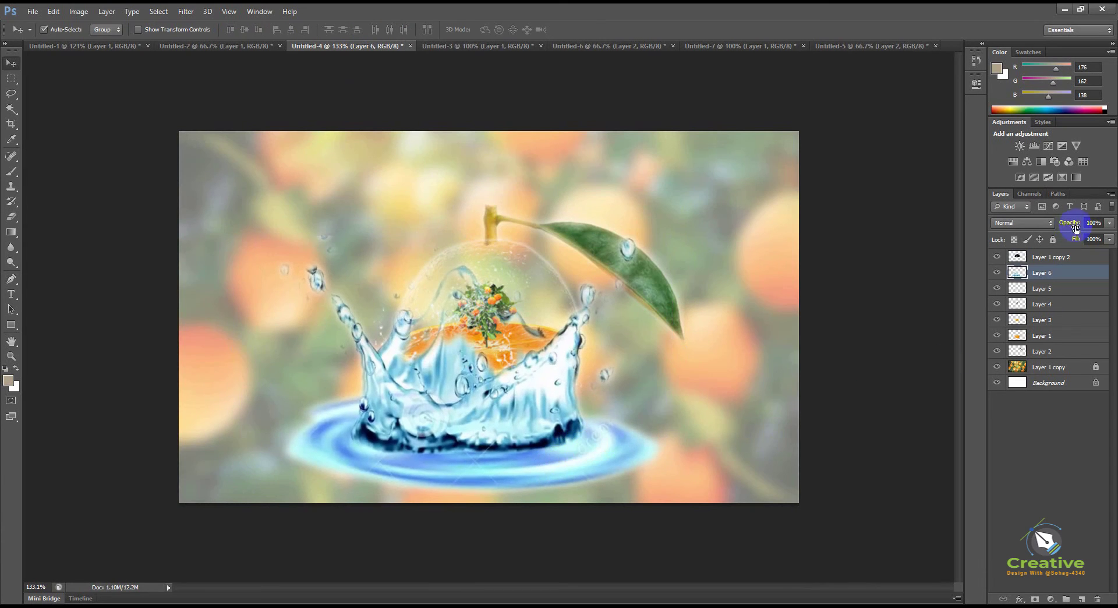
# Step: Move Layer 6 directly above Layer 1 copy, centre the splash behind the orange, and set its opacity to 90%
pyautogui.moveTo(1051, 275); pyautogui.dragTo(1063, 356)
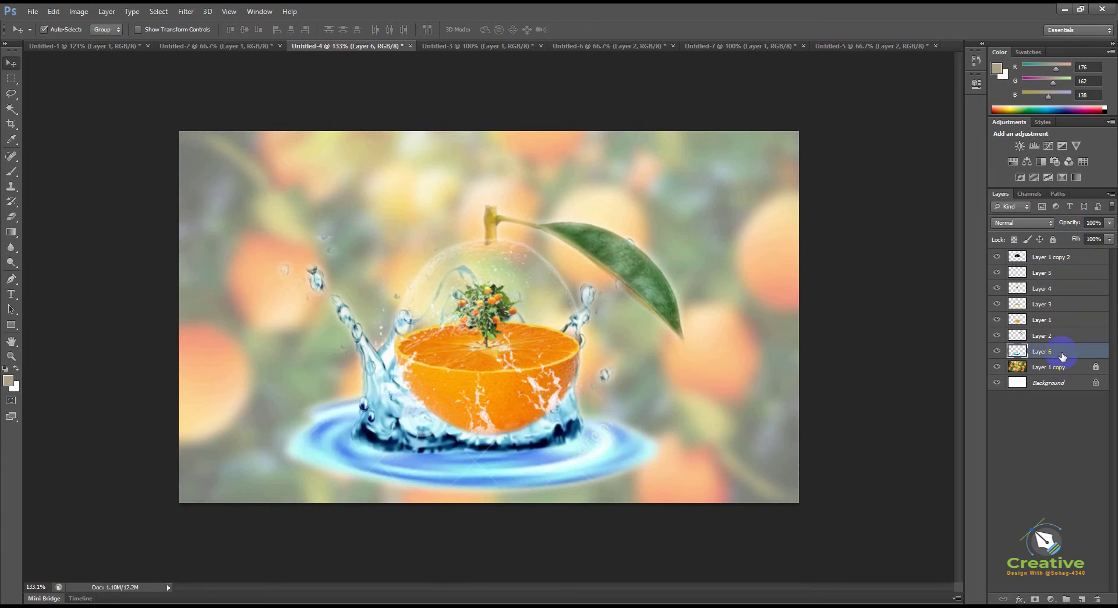
pyautogui.moveTo(571, 450); pyautogui.dragTo(583, 461)
pyautogui.click(1110, 223)
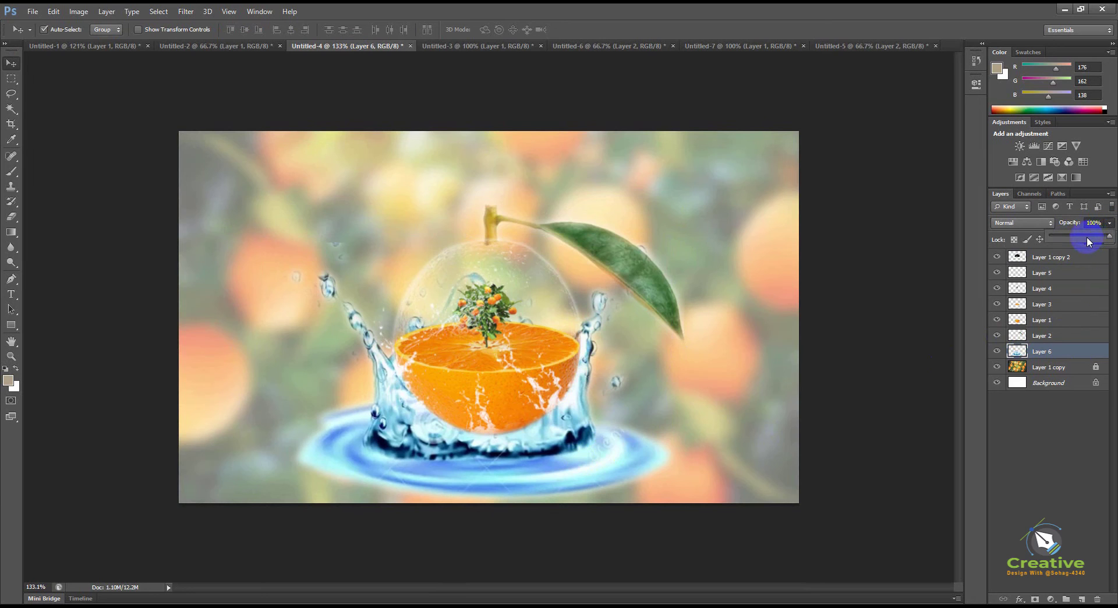
pyautogui.moveTo(1109, 235)
pyautogui.mouseDown()
pyautogui.moveTo(1084, 237)
pyautogui.moveTo(1101, 237)
pyautogui.mouseUp()
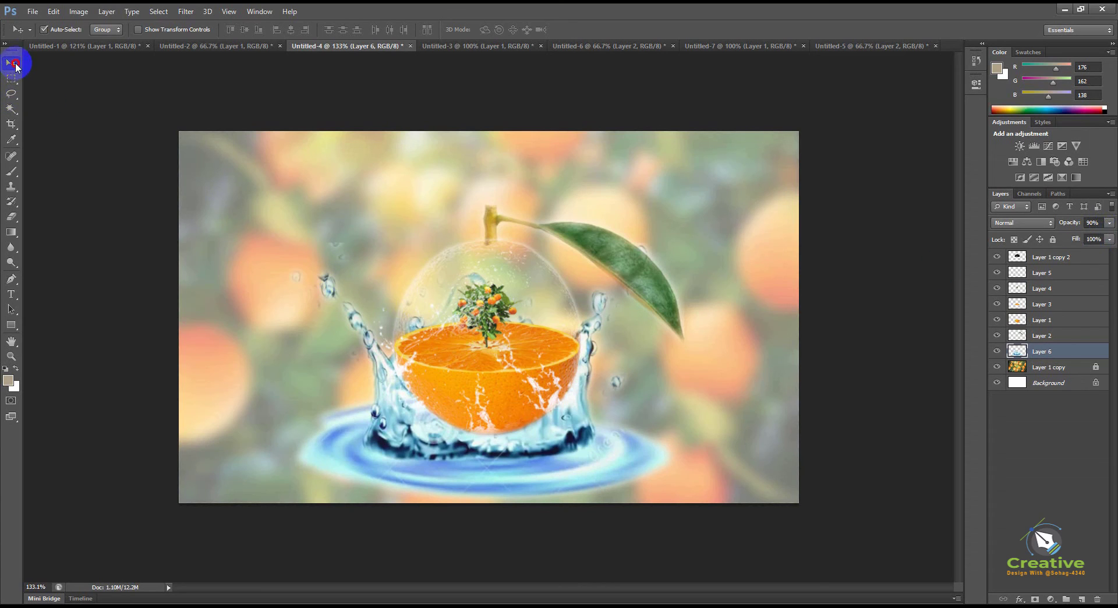
# Step: Erase the blue ripple rings and the dark water base below the orange on Layer 6
pyautogui.click(11, 216)
pyautogui.moveTo(299, 452)
pyautogui.mouseDown()
pyautogui.moveTo(299, 420)
pyautogui.moveTo(299, 452)
pyautogui.moveTo(287, 391)
pyautogui.mouseUp()
pyautogui.hotkey('ctrl', 'z')
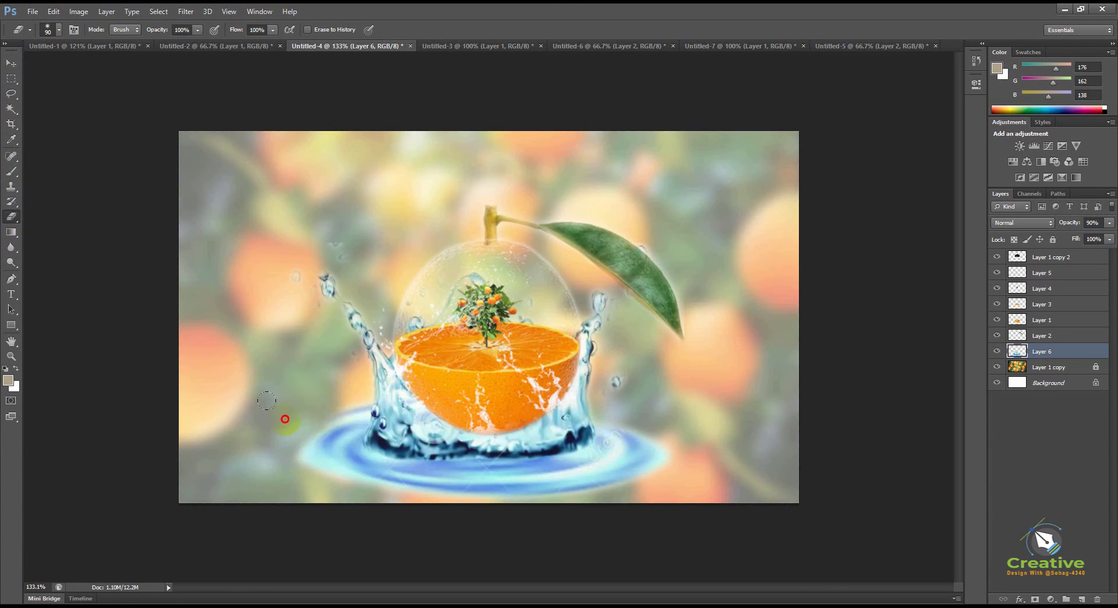
pyautogui.moveTo(298, 415)
pyautogui.mouseDown()
pyautogui.moveTo(289, 491)
pyautogui.moveTo(579, 526)
pyautogui.moveTo(479, 508)
pyautogui.moveTo(711, 499)
pyautogui.moveTo(439, 493)
pyautogui.moveTo(692, 503)
pyautogui.moveTo(761, 466)
pyautogui.moveTo(472, 476)
pyautogui.moveTo(409, 467)
pyautogui.moveTo(694, 455)
pyautogui.moveTo(517, 492)
pyautogui.moveTo(447, 482)
pyautogui.moveTo(621, 461)
pyautogui.moveTo(647, 445)
pyautogui.moveTo(611, 460)
pyautogui.moveTo(636, 439)
pyautogui.moveTo(625, 424)
pyautogui.moveTo(614, 460)
pyautogui.moveTo(569, 467)
pyautogui.moveTo(367, 464)
pyautogui.moveTo(293, 404)
pyautogui.moveTo(311, 401)
pyautogui.moveTo(317, 383)
pyautogui.moveTo(324, 419)
pyautogui.moveTo(351, 439)
pyautogui.moveTo(429, 467)
pyautogui.moveTo(399, 466)
pyautogui.moveTo(322, 392)
pyautogui.moveTo(336, 426)
pyautogui.moveTo(387, 456)
pyautogui.moveTo(555, 467)
pyautogui.moveTo(598, 453)
pyautogui.moveTo(634, 417)
pyautogui.moveTo(606, 447)
pyautogui.moveTo(582, 462)
pyautogui.moveTo(629, 406)
pyautogui.moveTo(582, 459)
pyautogui.moveTo(372, 450)
pyautogui.moveTo(510, 465)
pyautogui.moveTo(570, 453)
pyautogui.moveTo(652, 402)
pyautogui.moveTo(616, 407)
pyautogui.moveTo(633, 384)
pyautogui.moveTo(564, 447)
pyautogui.moveTo(624, 410)
pyautogui.moveTo(565, 441)
pyautogui.moveTo(454, 460)
pyautogui.moveTo(599, 443)
pyautogui.moveTo(641, 418)
pyautogui.moveTo(405, 454)
pyautogui.moveTo(455, 468)
pyautogui.moveTo(335, 439)
pyautogui.moveTo(314, 401)
pyautogui.moveTo(335, 424)
pyautogui.moveTo(450, 457)
pyautogui.moveTo(560, 463)
pyautogui.moveTo(500, 468)
pyautogui.moveTo(515, 481)
pyautogui.moveTo(539, 474)
pyautogui.mouseUp()
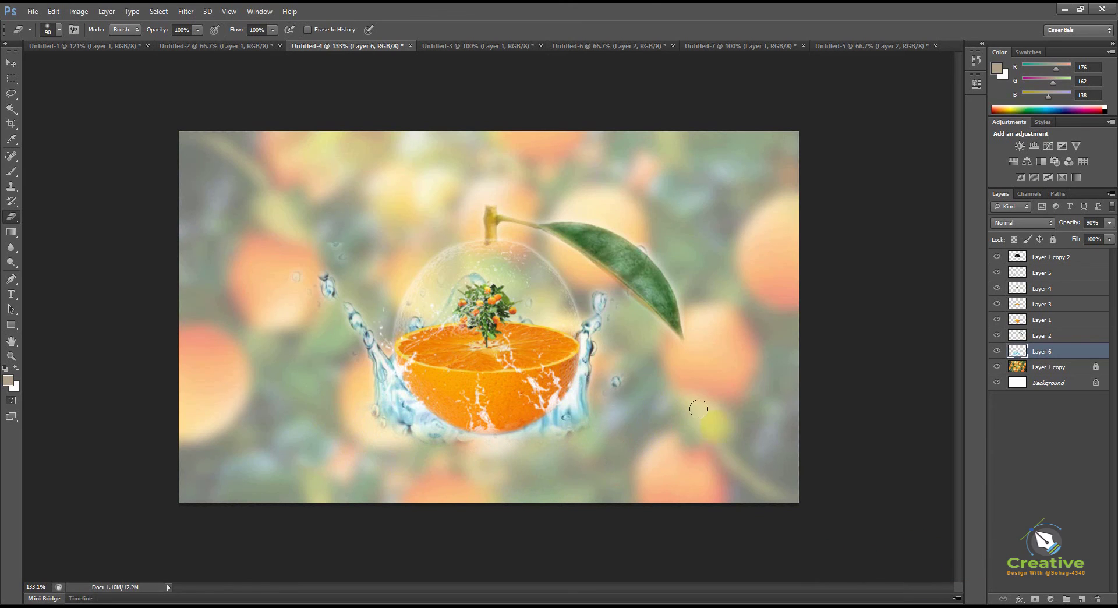
pyautogui.click(11, 63)
pyautogui.scroll(2, 704, 302)
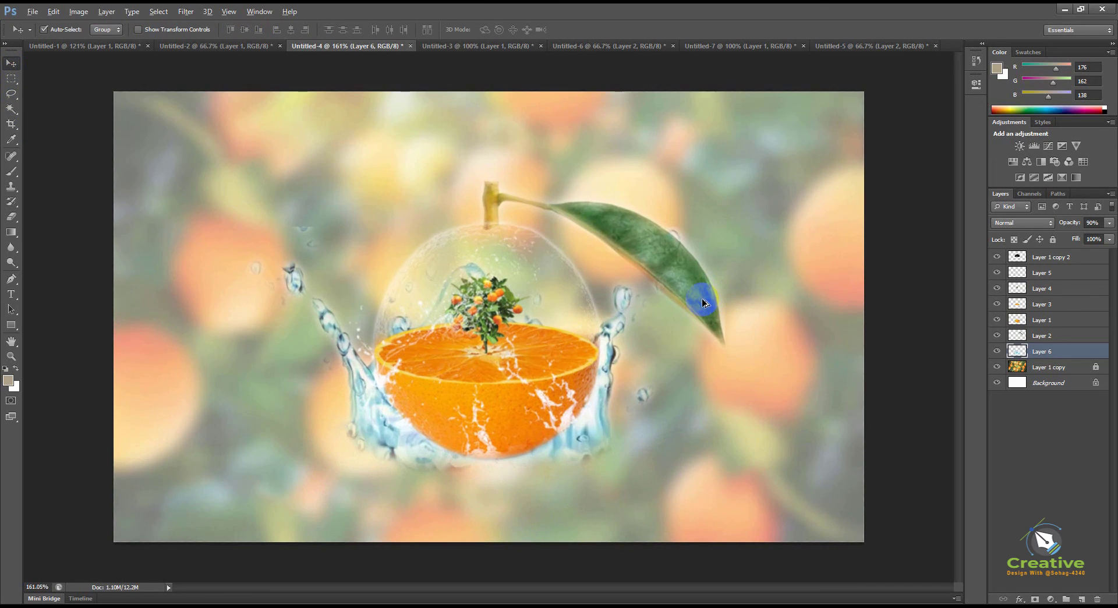
pyautogui.scroll(1, 731, 303)
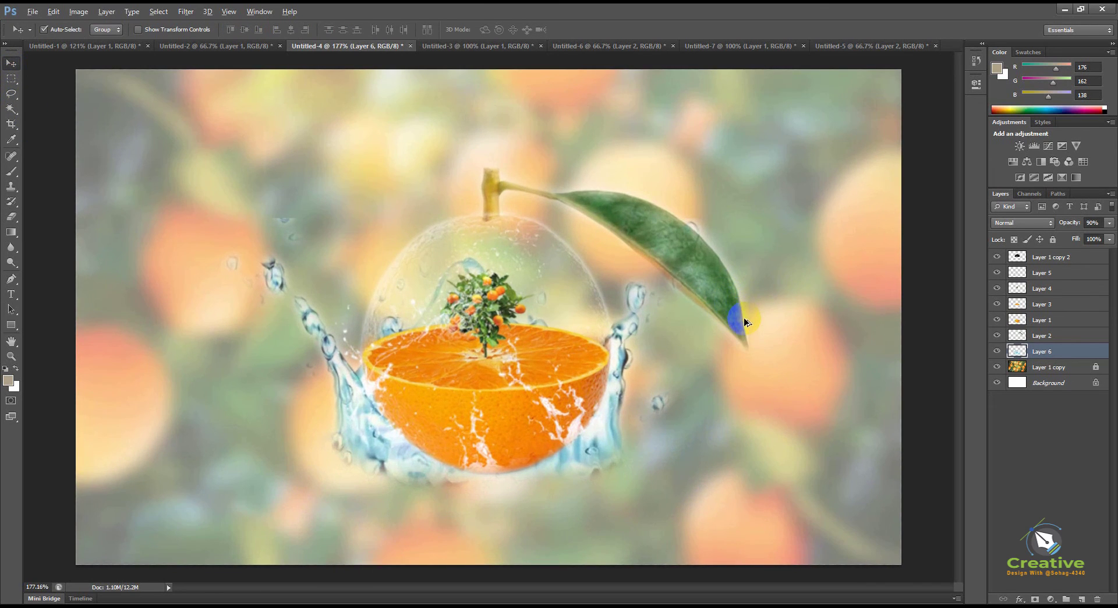
pyautogui.scroll(-1, 743, 317)
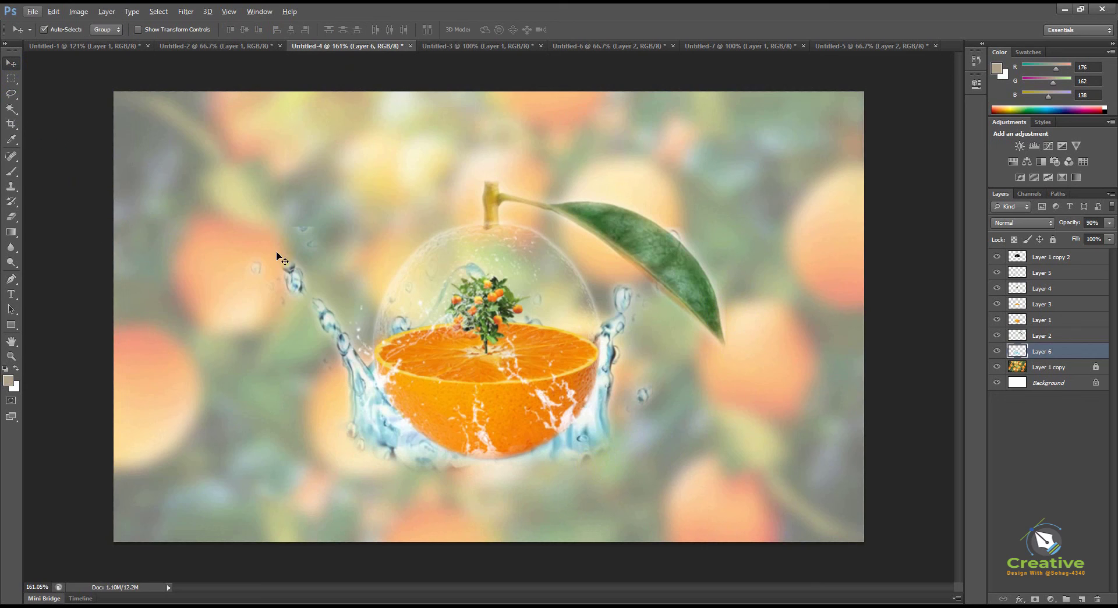
pyautogui.click(244, 249)
pyautogui.click(11, 217)
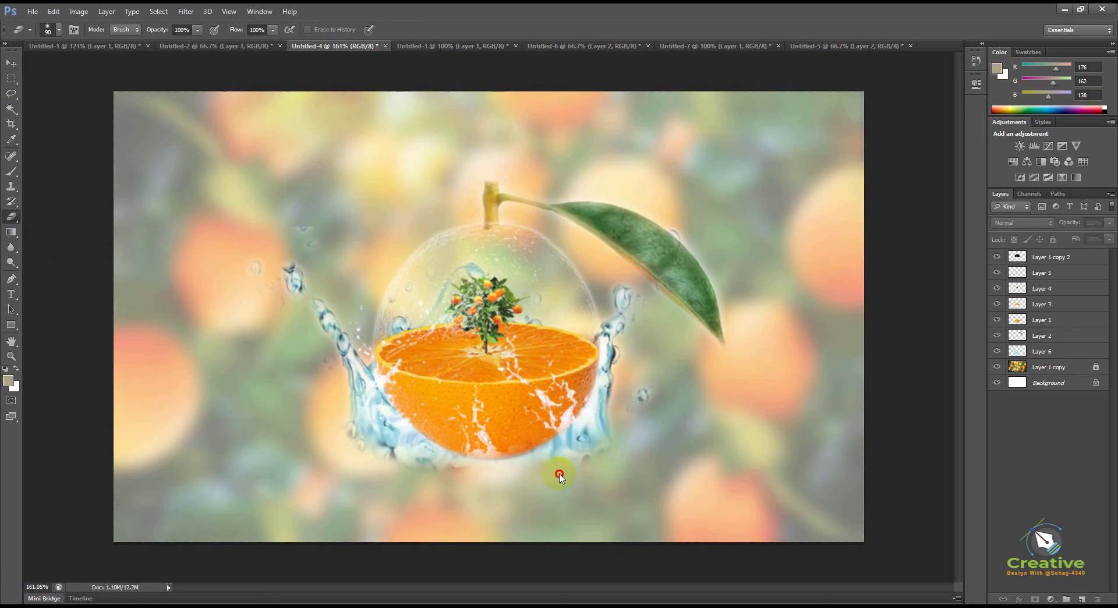
pyautogui.click(559, 476)
pyautogui.click(552, 234)
pyautogui.press('v')
# Step: Select Layer 6, compare the image with it hidden and shown, and erase more water along the orange's lower edge
pyautogui.click(1035, 353)
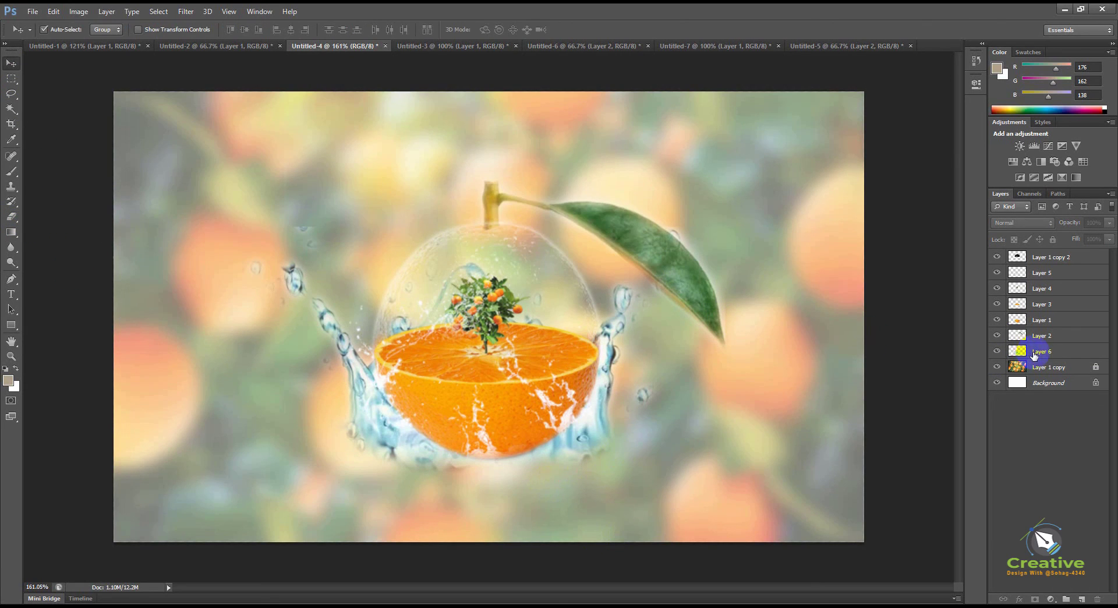
pyautogui.click(1019, 352)
pyautogui.click(998, 353)
pyautogui.click(999, 353)
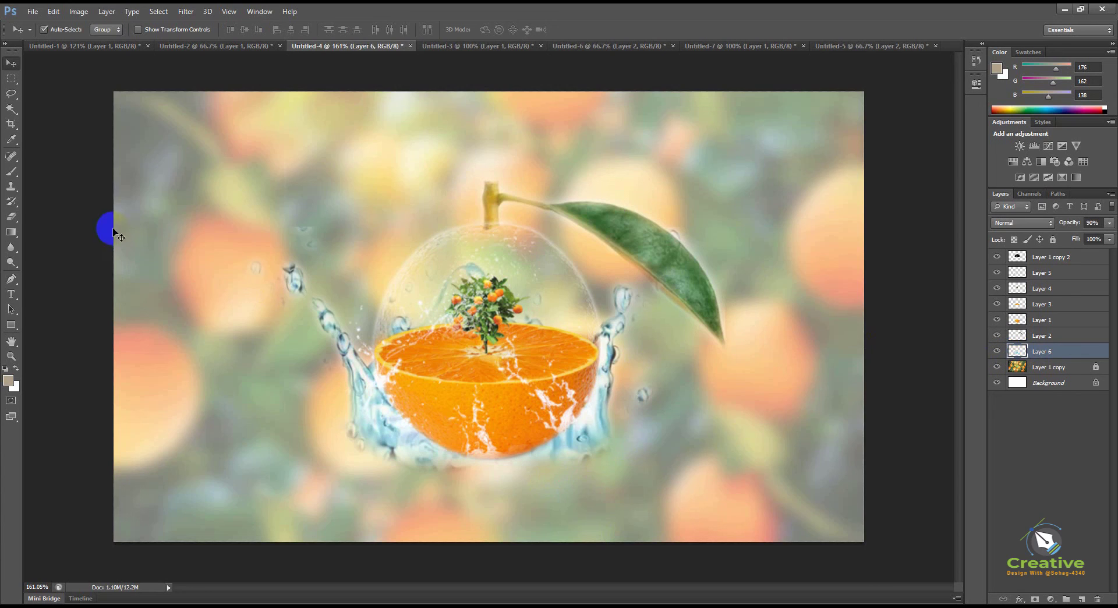
pyautogui.click(10, 217)
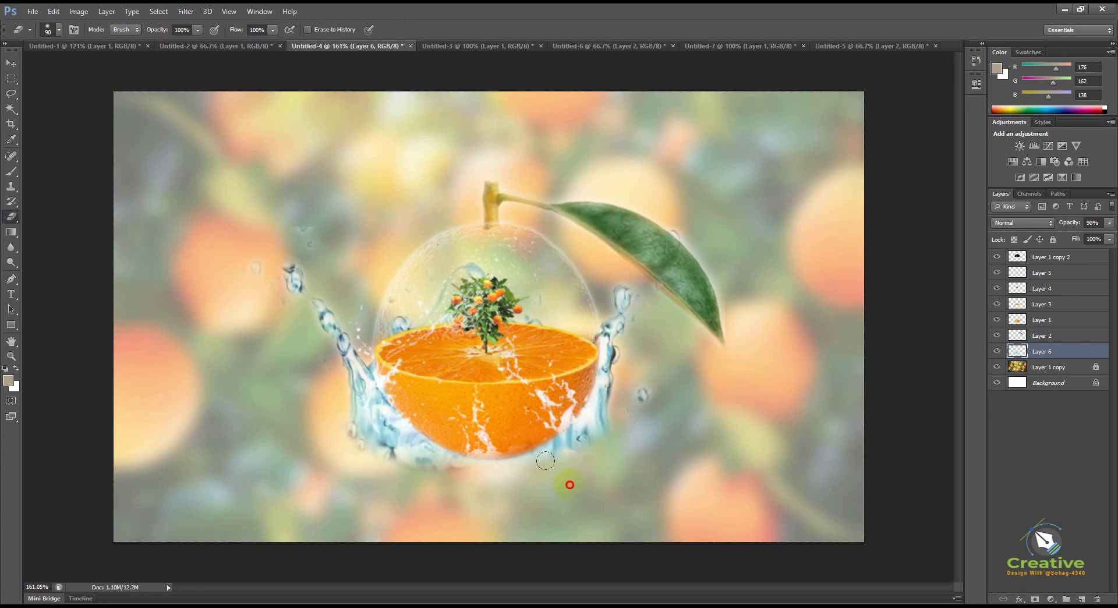
pyautogui.press('v')
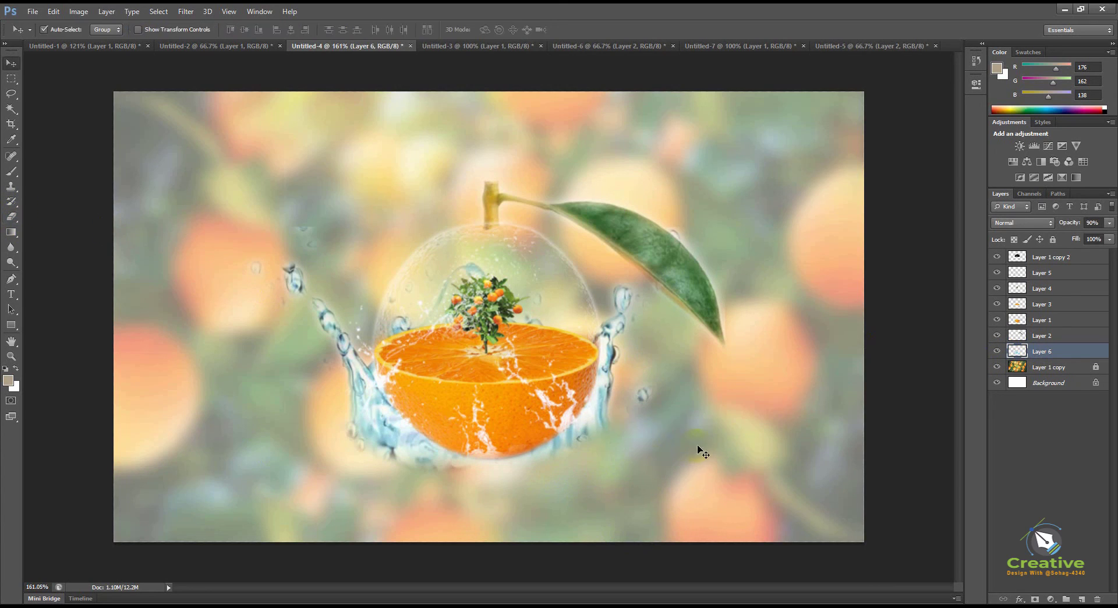
# Step: Lower the crown splash so the orange sits above it, and set Layer 6's opacity to 89%
pyautogui.moveTo(604, 407); pyautogui.dragTo(603, 492)
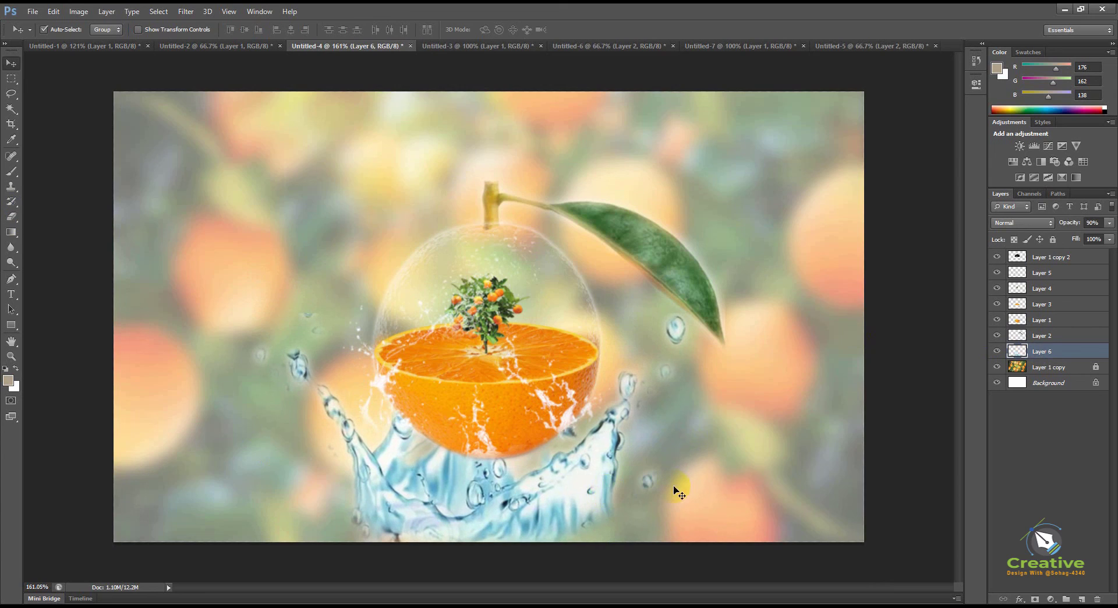
pyautogui.click(1111, 225)
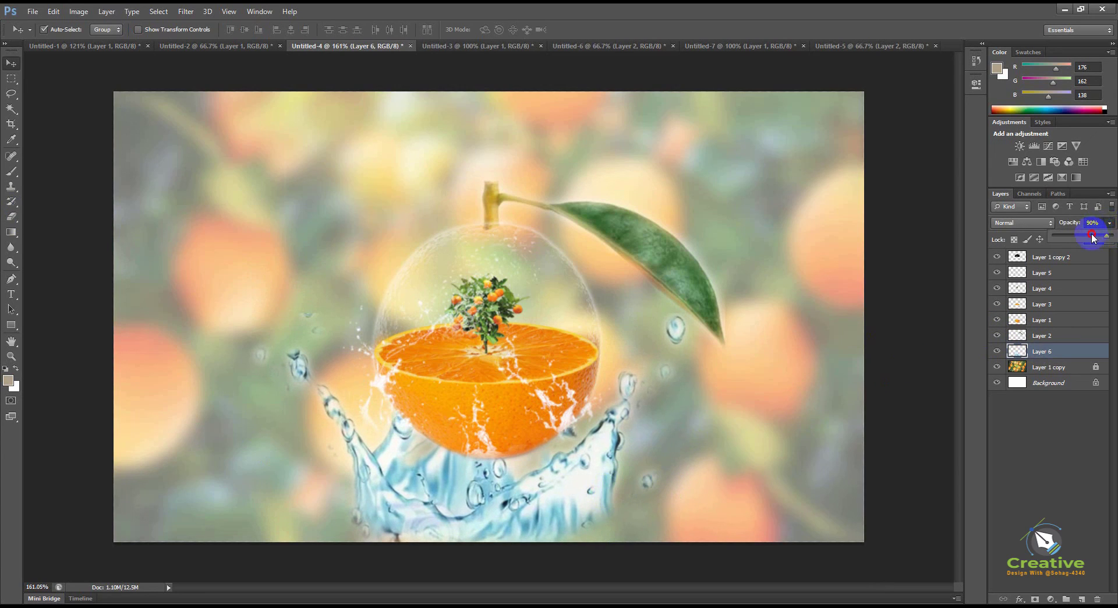
pyautogui.moveTo(1093, 237); pyautogui.dragTo(1108, 236)
# Step: Try the Dissolve blending mode on Layer 6, and return it to Normal
pyautogui.click(1037, 222)
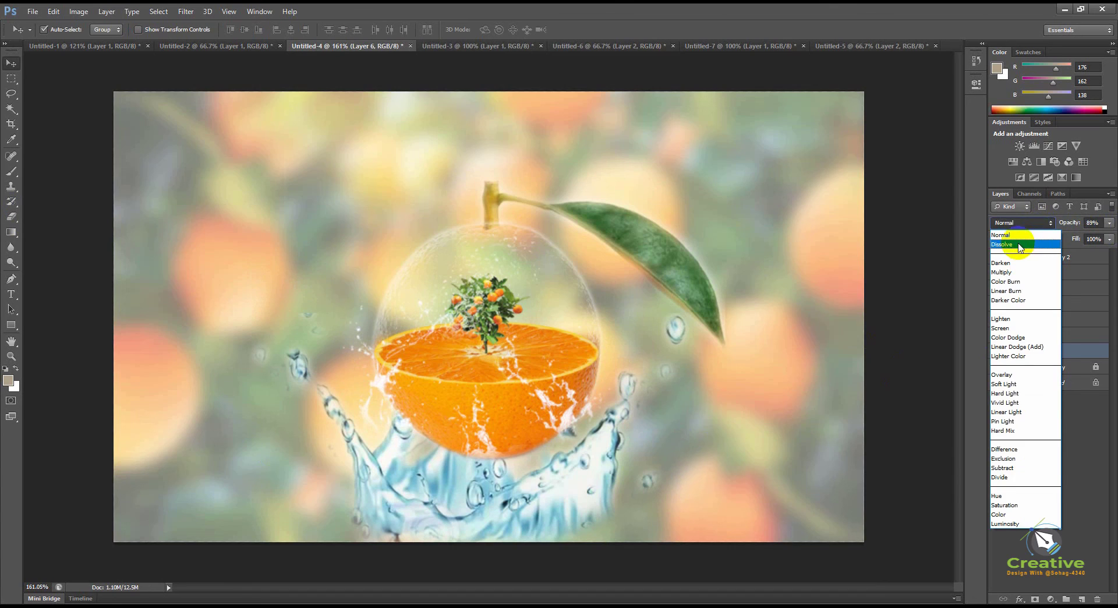
pyautogui.click(1030, 239)
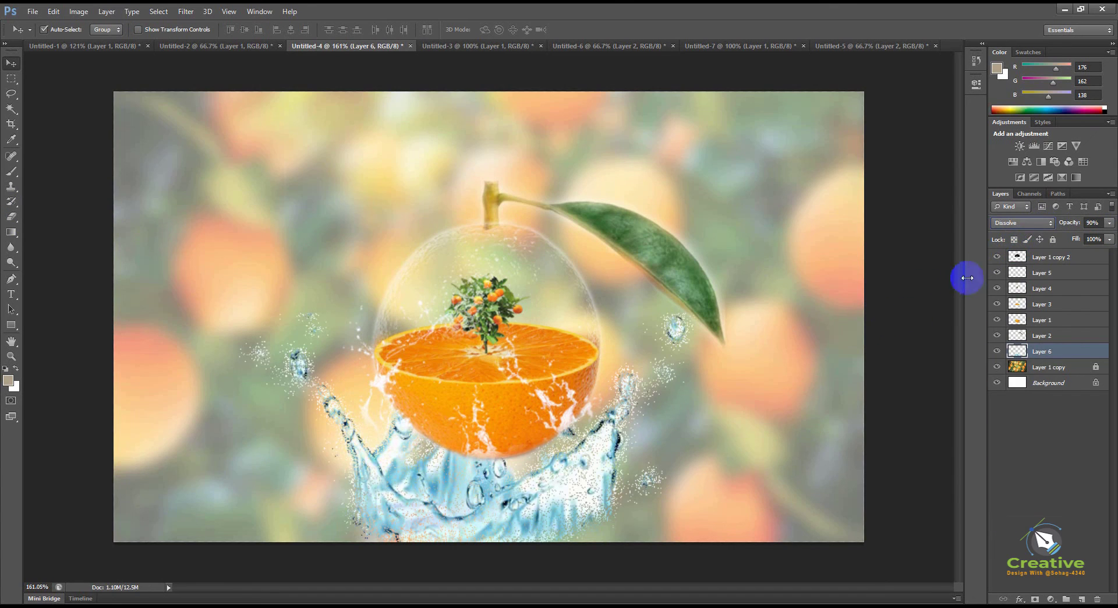
pyautogui.click(803, 361)
pyautogui.hotkey('ctrl', 'z')
pyautogui.click(803, 355)
pyautogui.click(602, 466)
pyautogui.click(1047, 225)
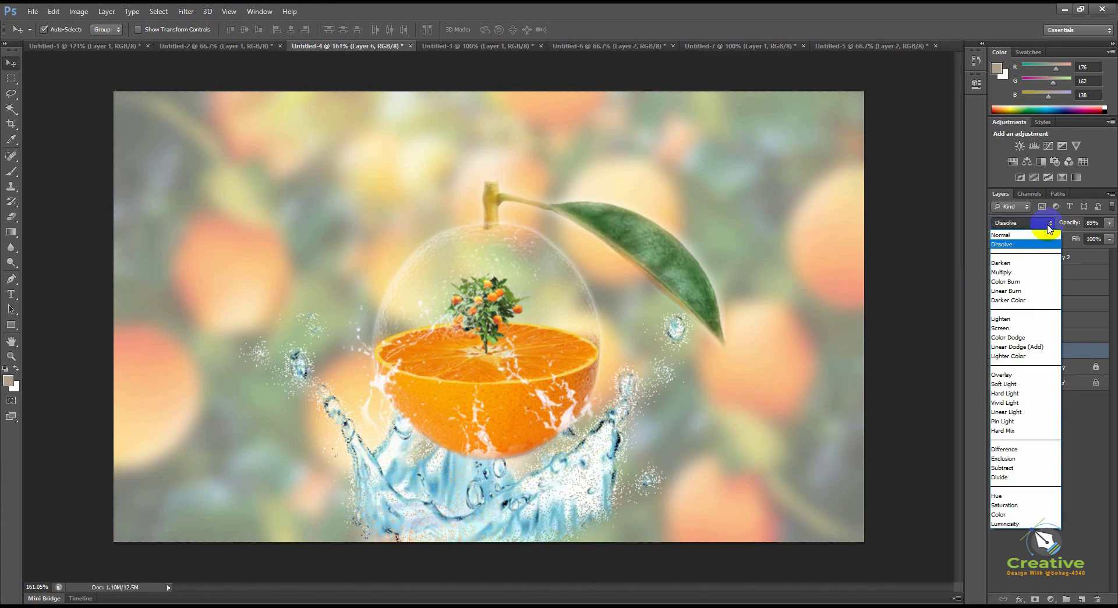
pyautogui.click(1012, 241)
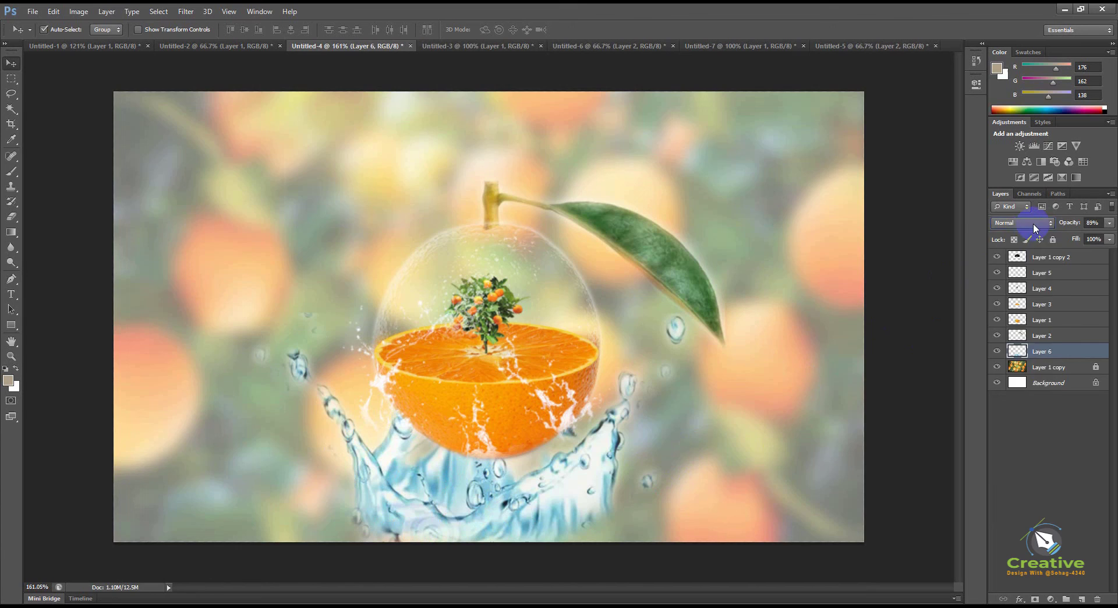
# Step: Try the Screen blending mode on Layer 6, then undo it and keep the mode at Normal
pyautogui.click(1034, 223)
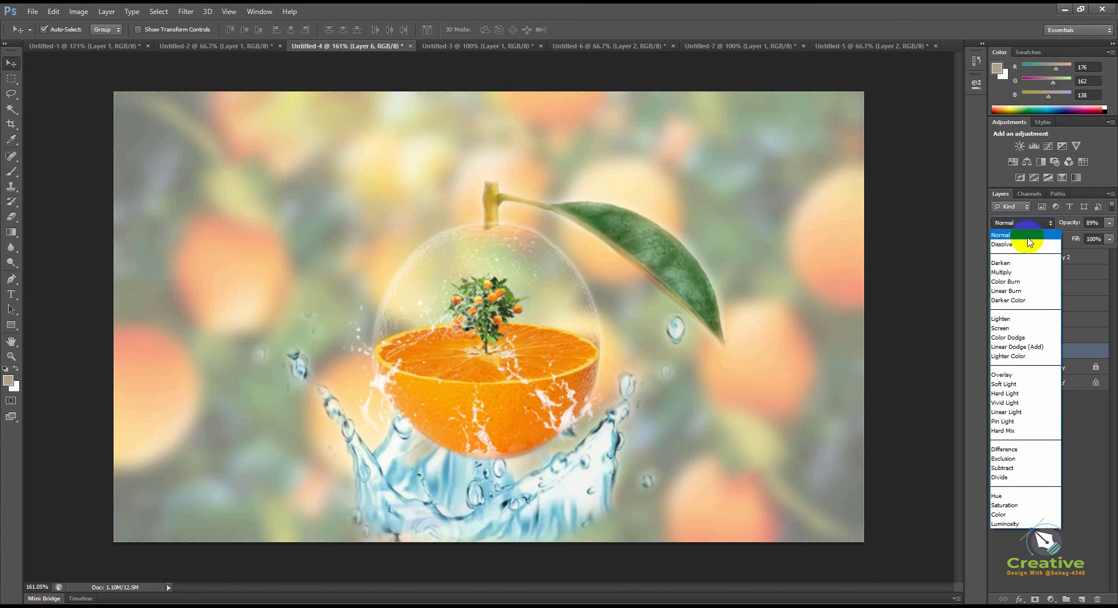
pyautogui.click(1007, 318)
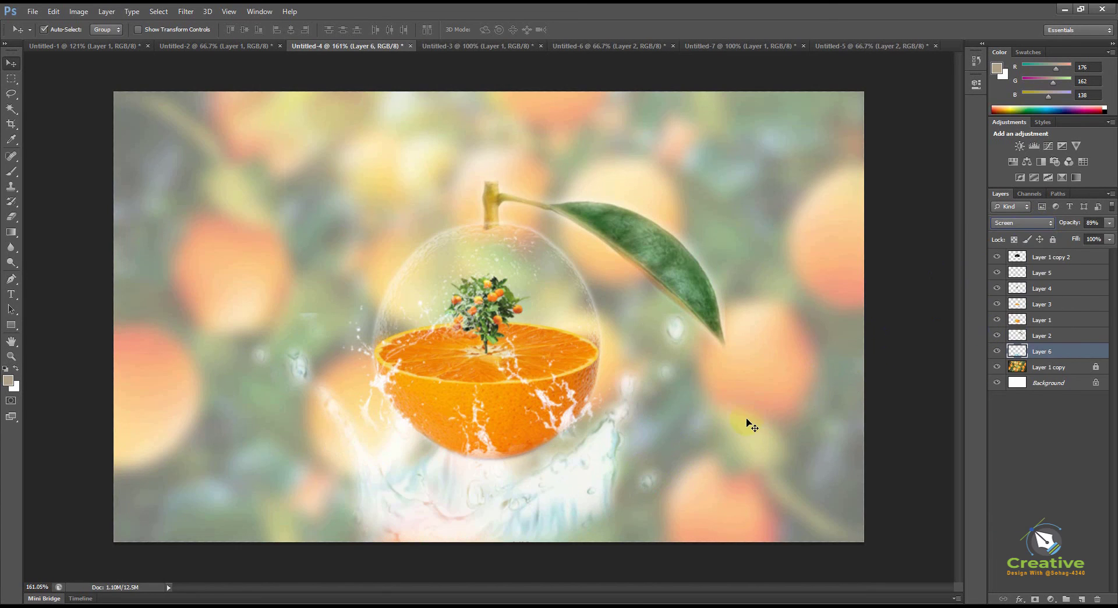
pyautogui.hotkey('ctrl', 'z')
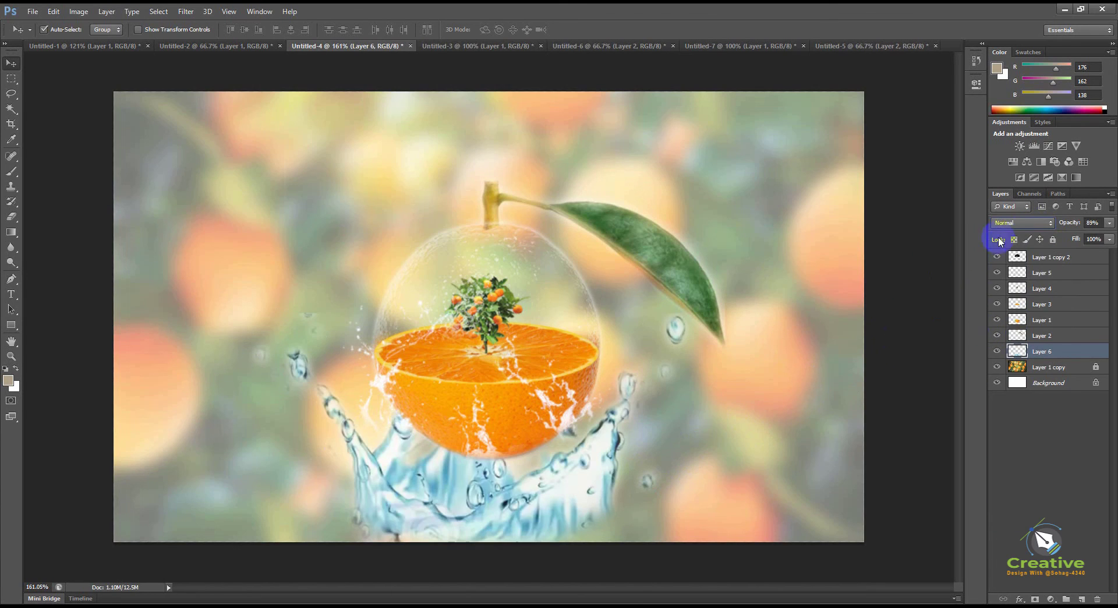
pyautogui.click(1003, 226)
pyautogui.click(1007, 238)
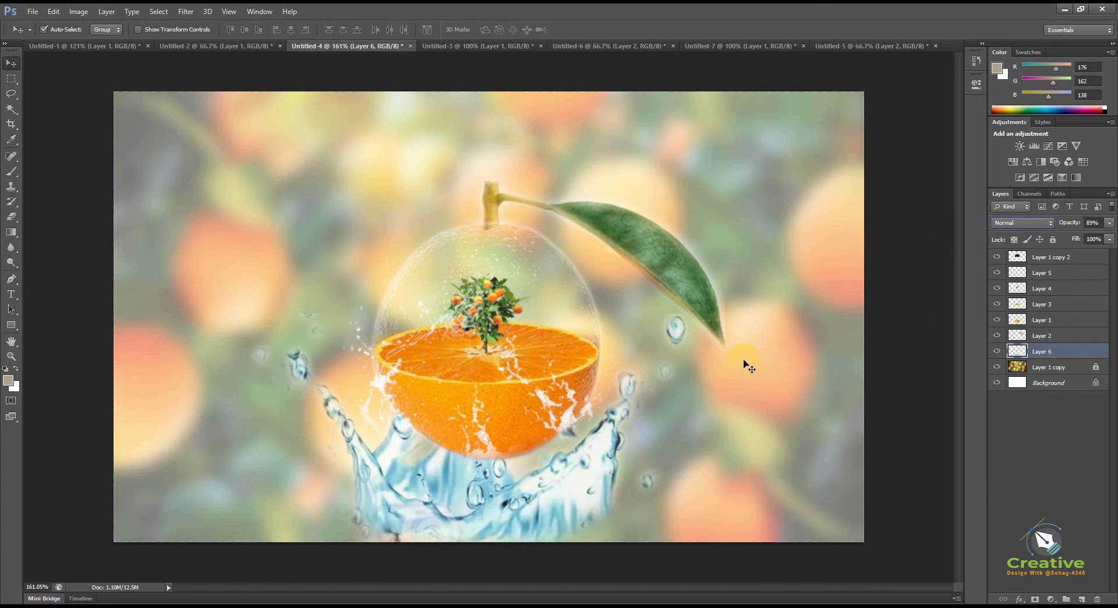
# Step: Shift the crown splash slightly down, stretch it to about 104.88% width and 108.36% height, and nudge it right beneath the orange
pyautogui.moveTo(585, 487); pyautogui.dragTo(583, 500)
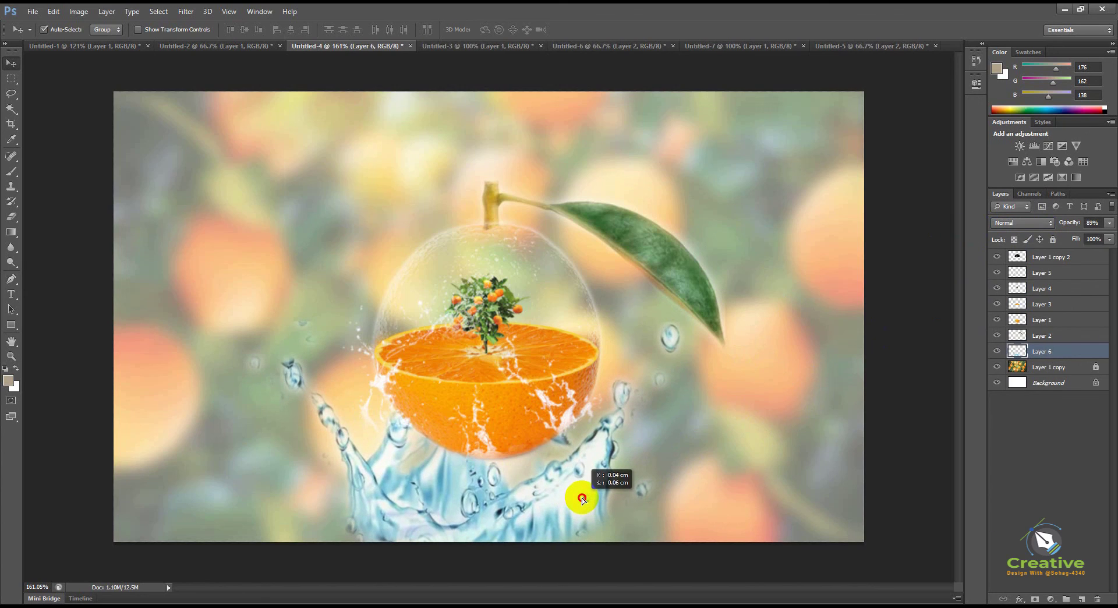
pyautogui.hotkey('ctrl', 't')
pyautogui.moveTo(696, 476); pyautogui.dragTo(707, 471)
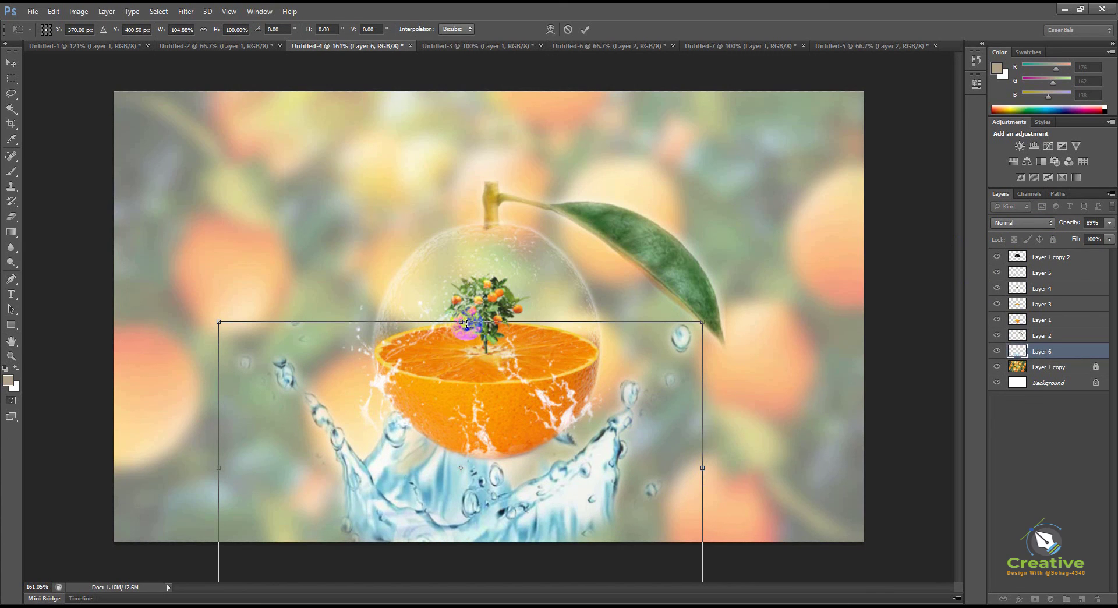
pyautogui.moveTo(464, 320); pyautogui.dragTo(469, 299)
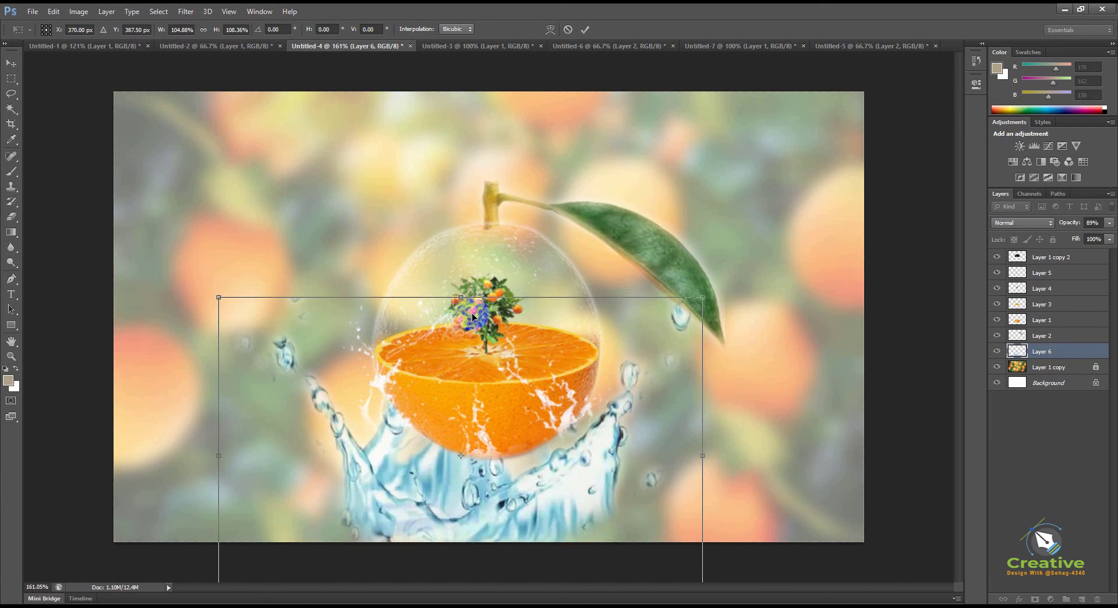
pyautogui.press('Return')
pyautogui.moveTo(594, 469); pyautogui.dragTo(602, 470)
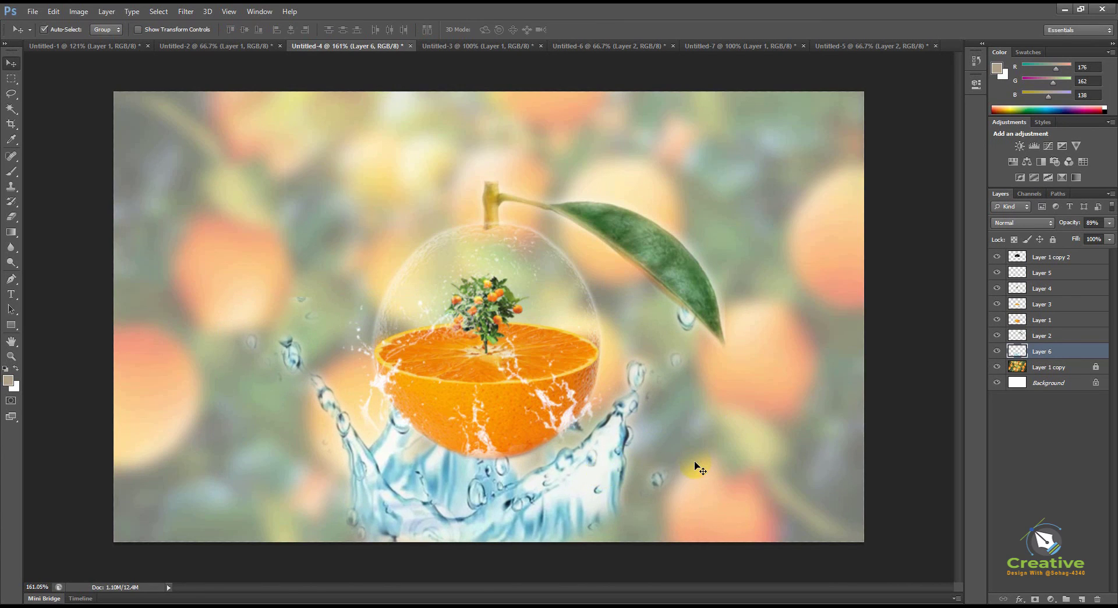